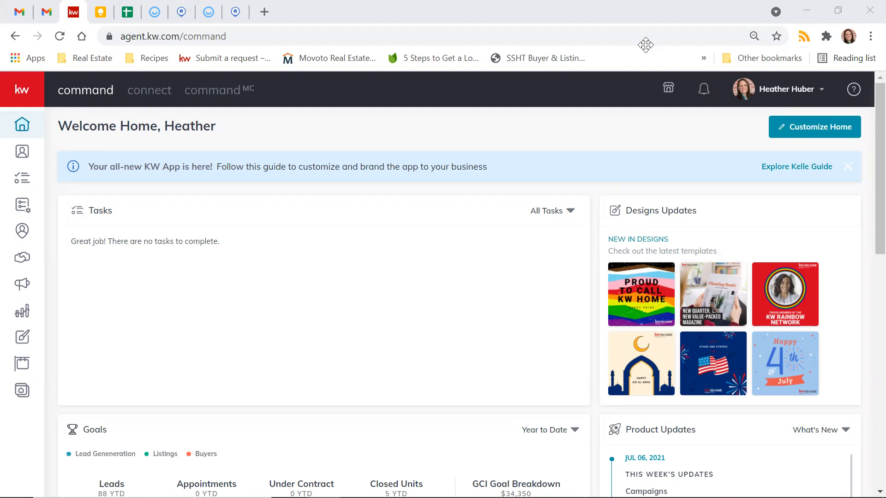
# Step: Open the Consumer area's Landing Pages list showing existing pages, URLs, leads and creation dates
pyautogui.click(471, 108)
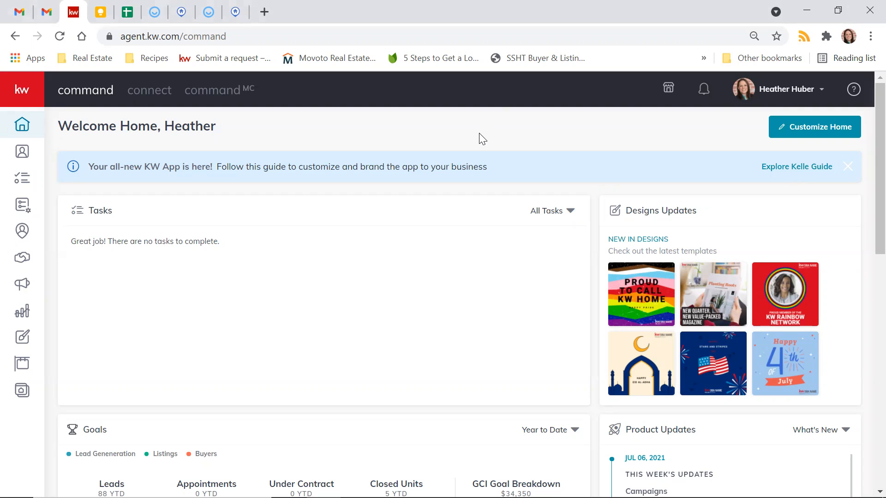
pyautogui.scroll(-3, 479, 139)
pyautogui.scroll(3, 482, 138)
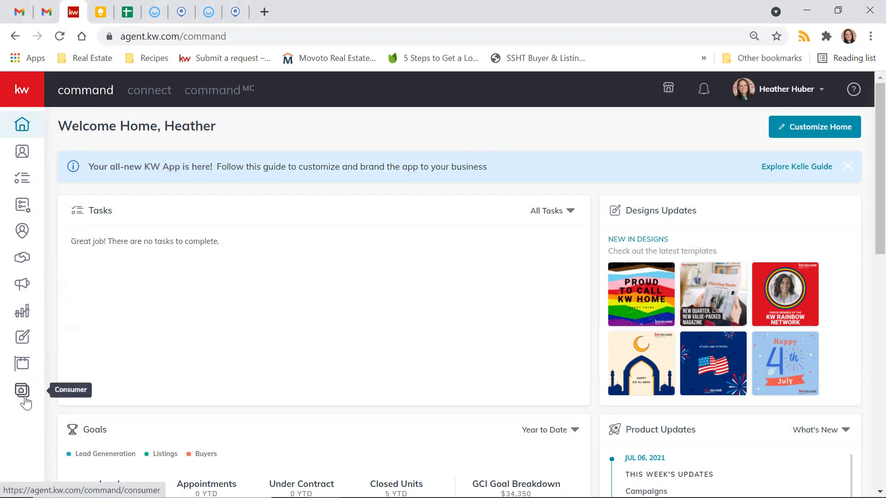
pyautogui.click(22, 396)
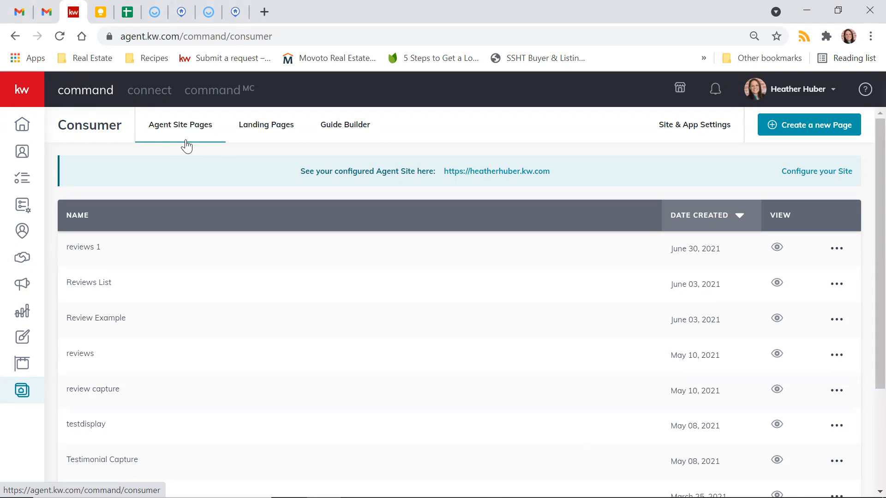
pyautogui.click(260, 137)
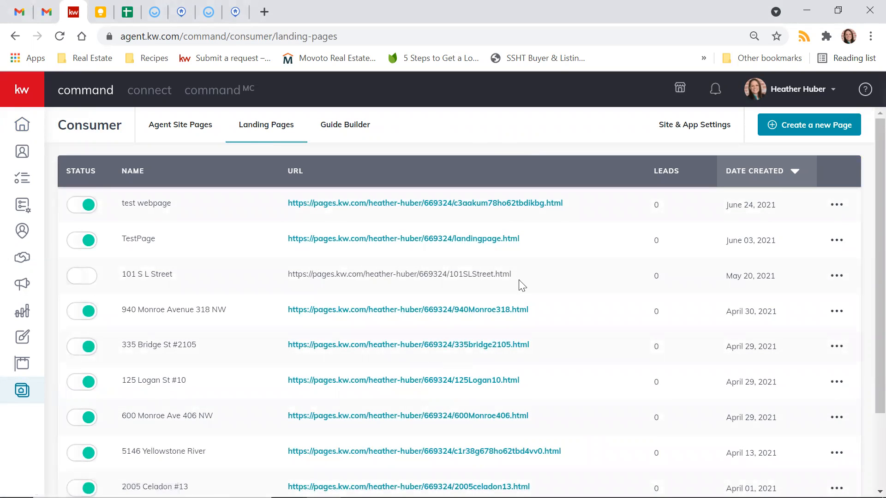
pyautogui.scroll(-2, 520, 285)
pyautogui.scroll(3, 523, 290)
pyautogui.moveTo(423, 275)
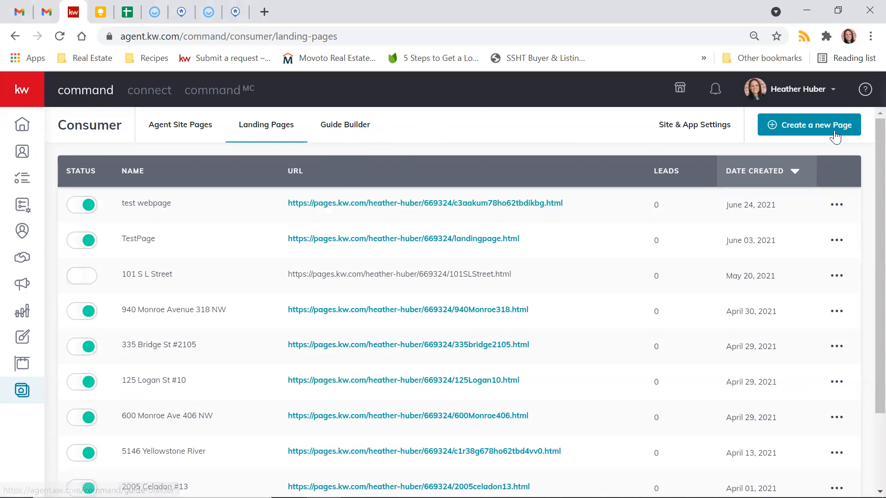
pyautogui.click(792, 136)
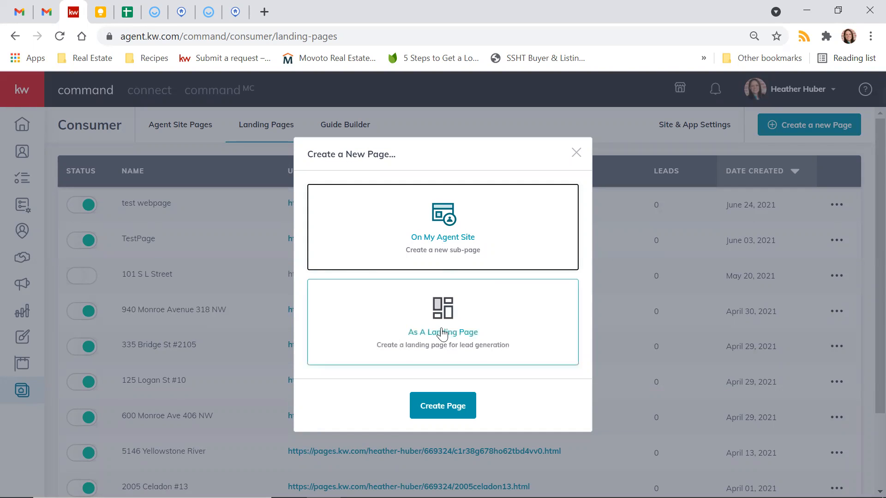
pyautogui.click(442, 335)
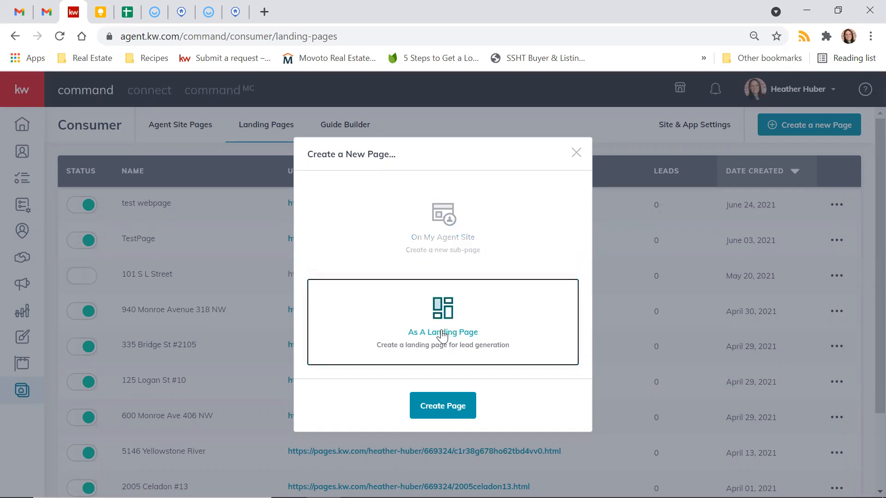
pyautogui.click(450, 407)
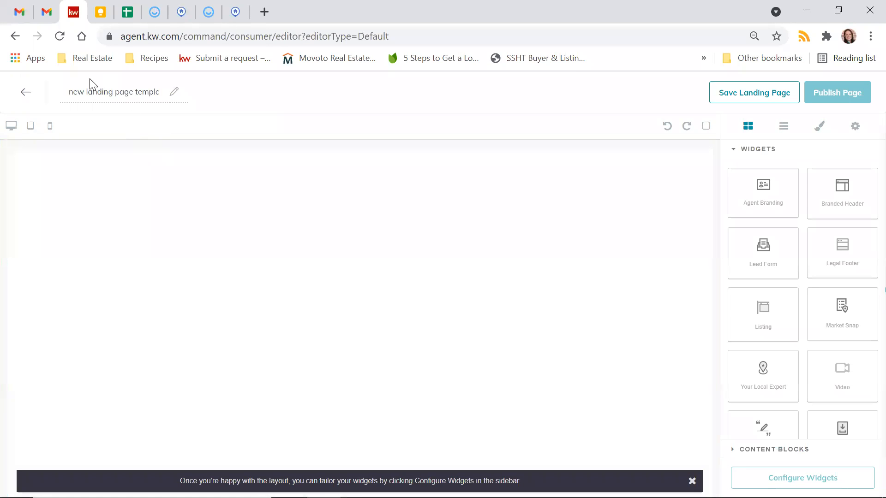
pyautogui.tripleClick(119, 92)
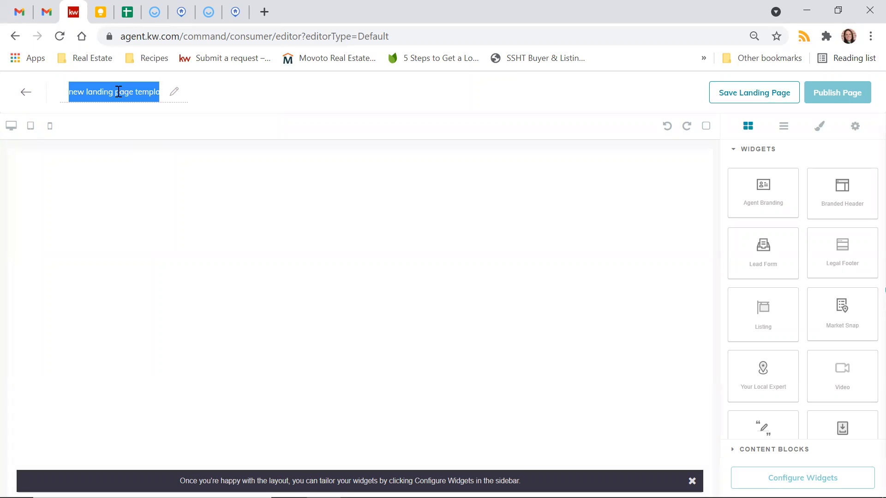
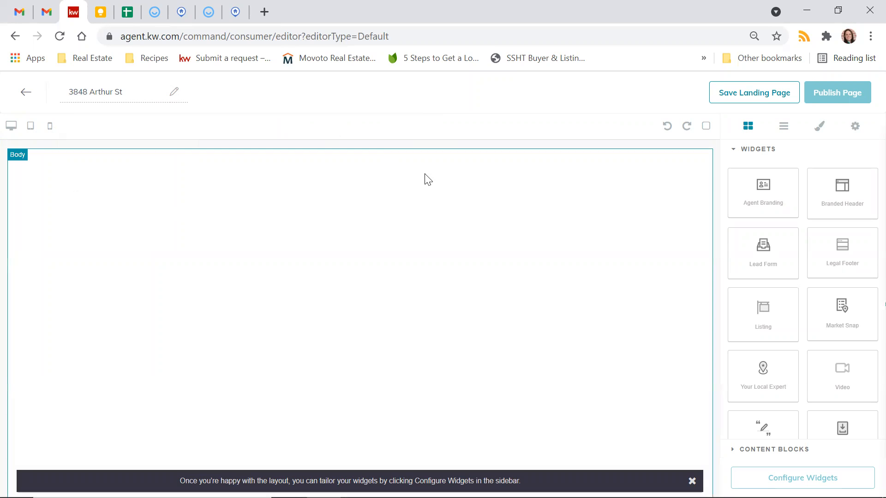
pyautogui.moveTo(777, 203); pyautogui.dragTo(771, 240)
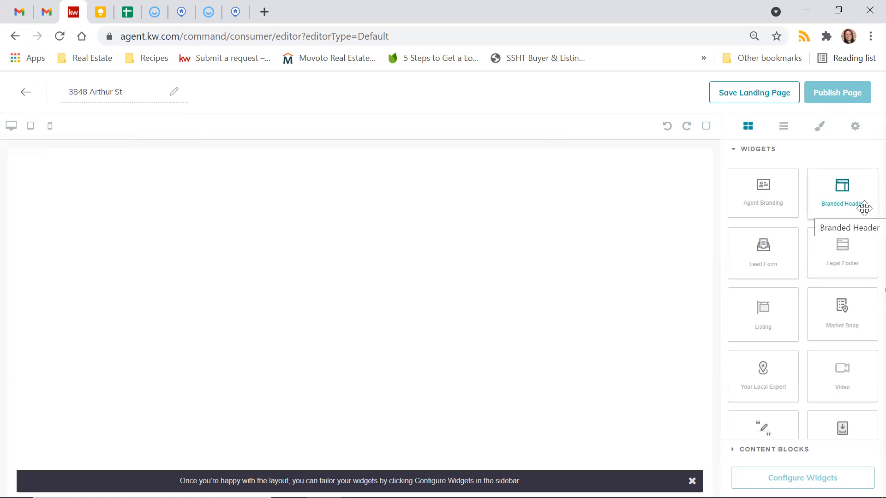
pyautogui.moveTo(864, 208); pyautogui.dragTo(549, 191)
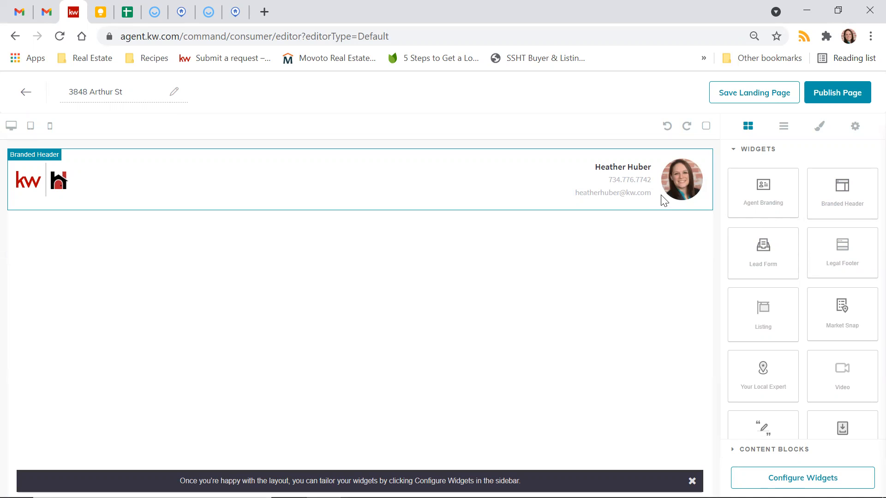
pyautogui.scroll(-1, 796, 247)
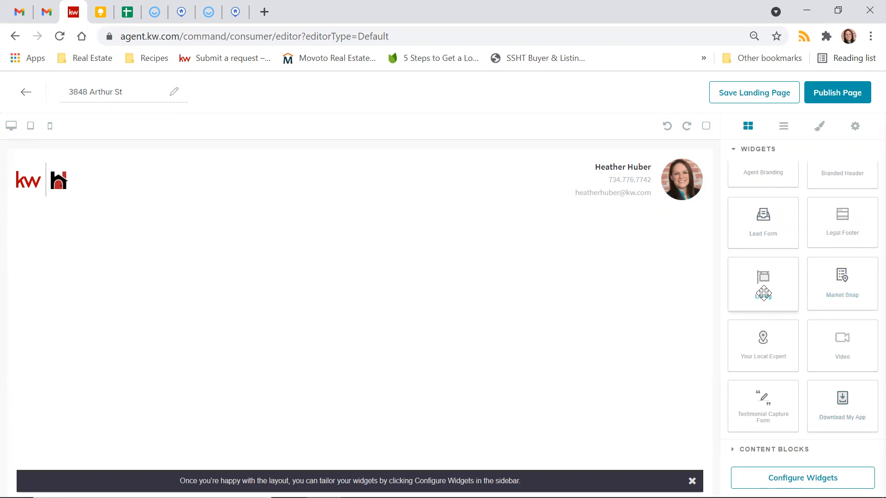
pyautogui.moveTo(764, 293); pyautogui.dragTo(542, 266)
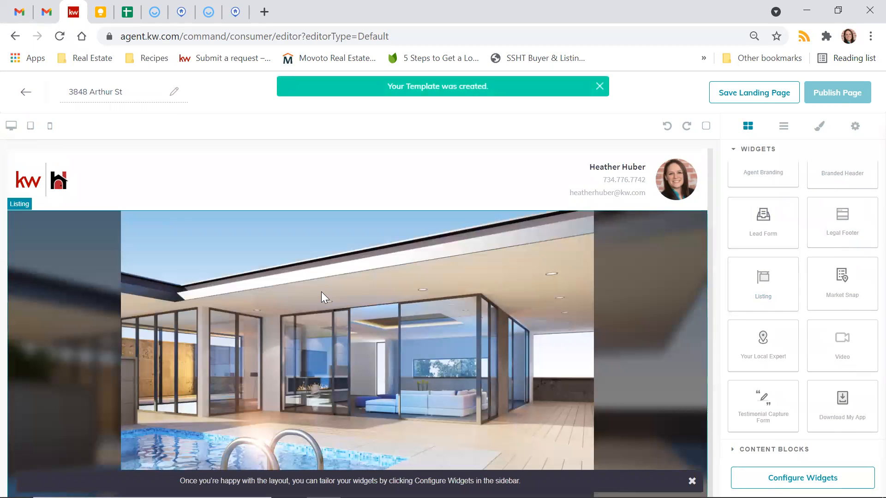
pyautogui.scroll(-1, 321, 291)
pyautogui.scroll(-3, 321, 291)
pyautogui.scroll(-5, 321, 291)
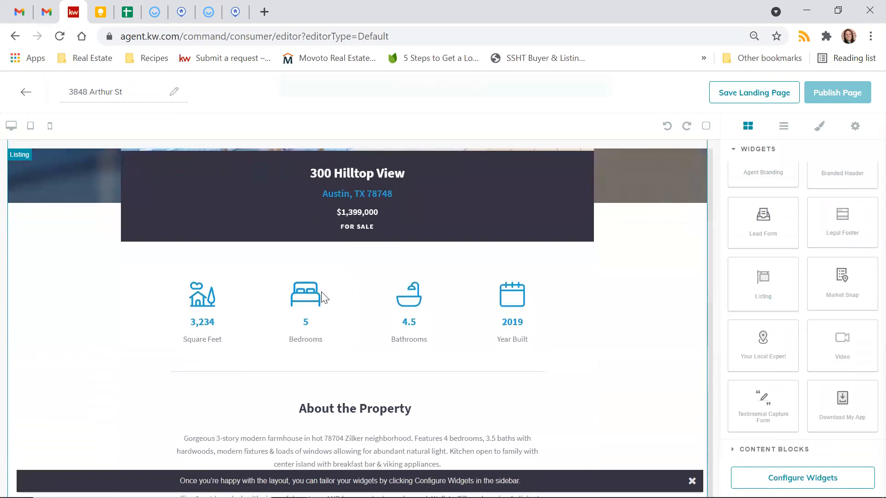
pyautogui.scroll(6, 321, 292)
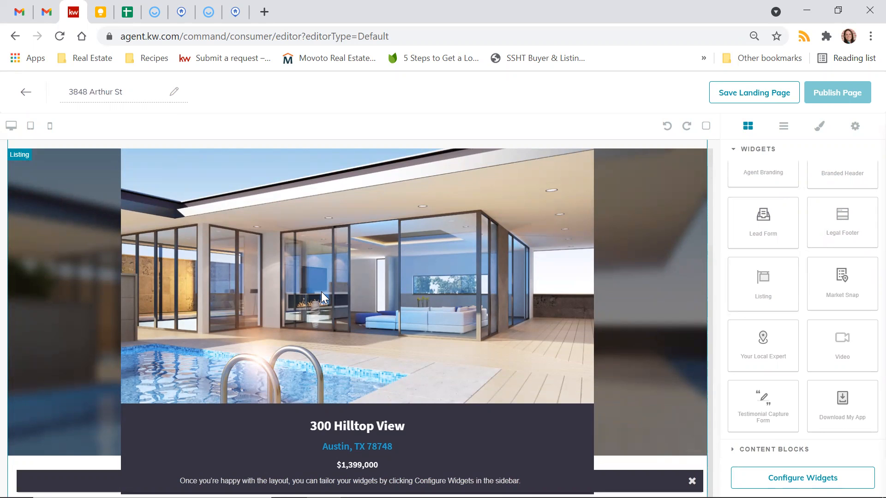
pyautogui.scroll(-3, 321, 292)
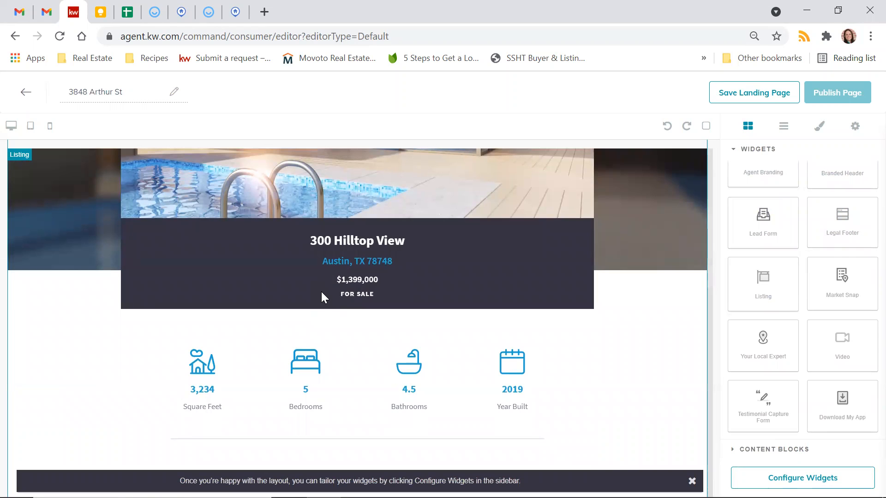
pyautogui.scroll(5, 322, 293)
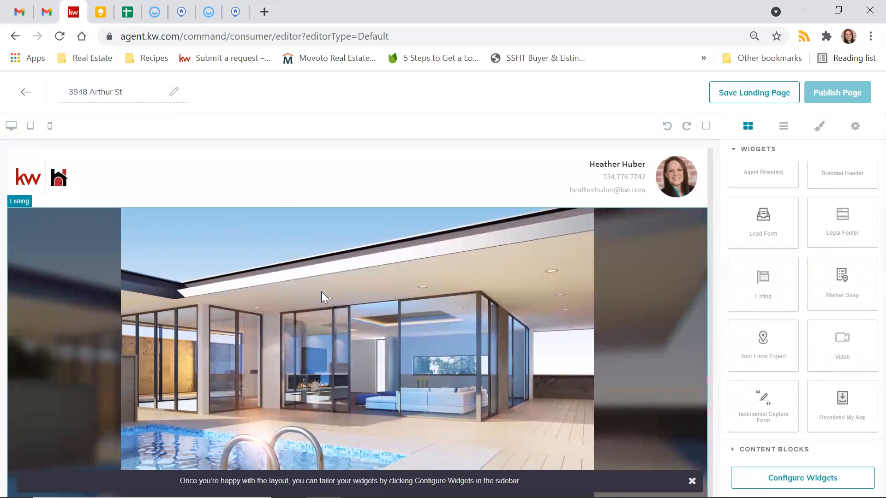
pyautogui.scroll(-5, 321, 292)
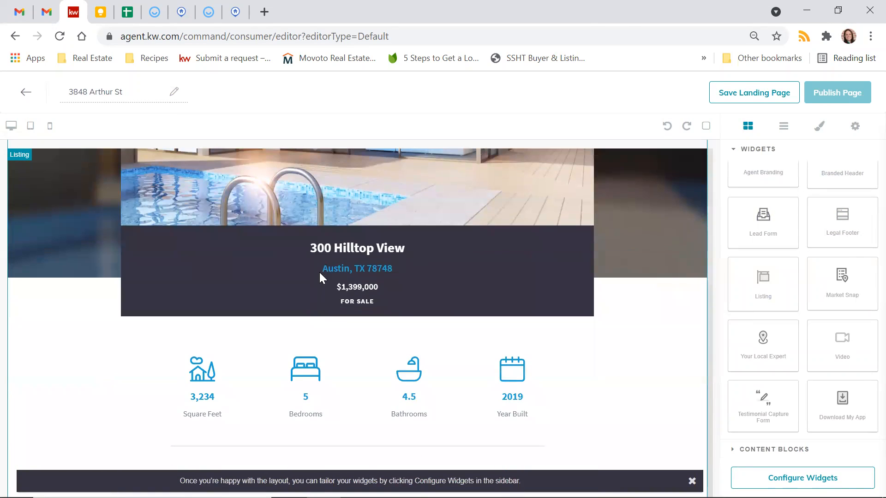
pyautogui.scroll(-2, 364, 318)
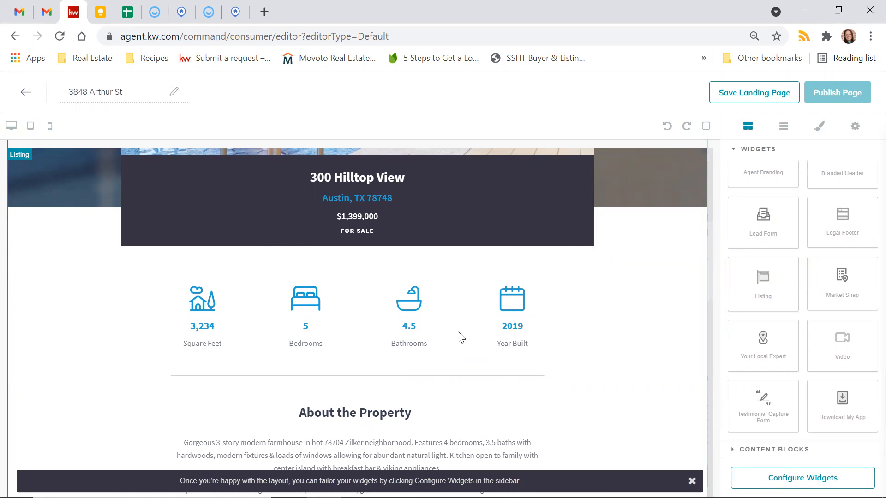
pyautogui.scroll(-4, 460, 337)
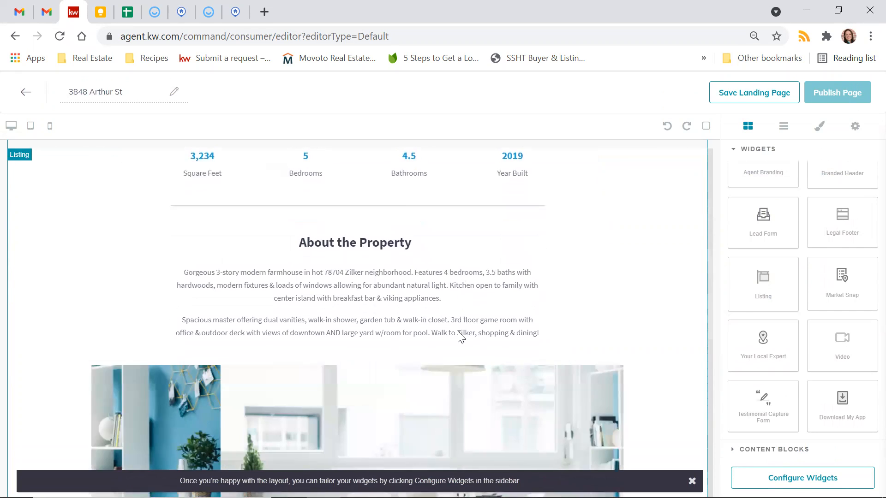
pyautogui.scroll(-2, 660, 247)
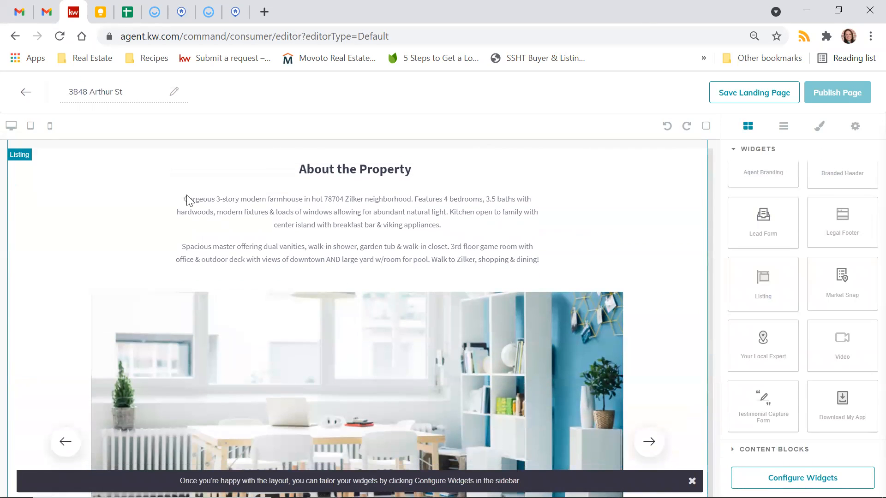
pyautogui.scroll(-3, 707, 226)
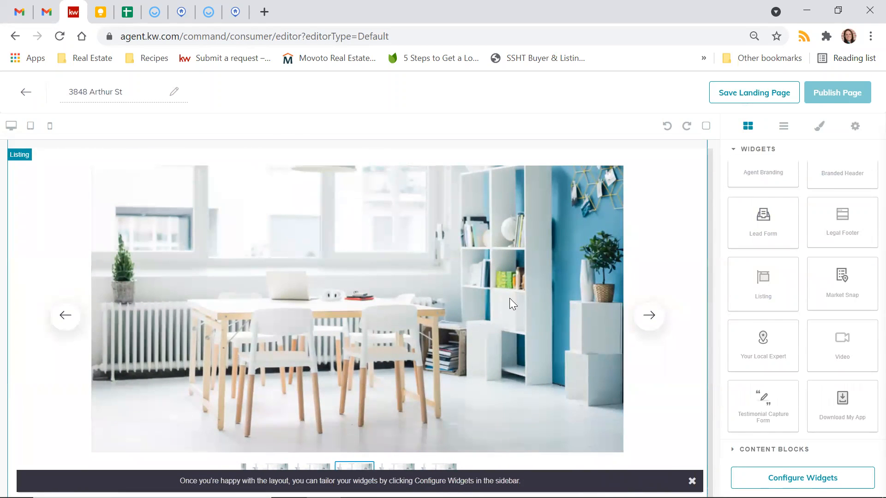
pyautogui.scroll(-3, 511, 298)
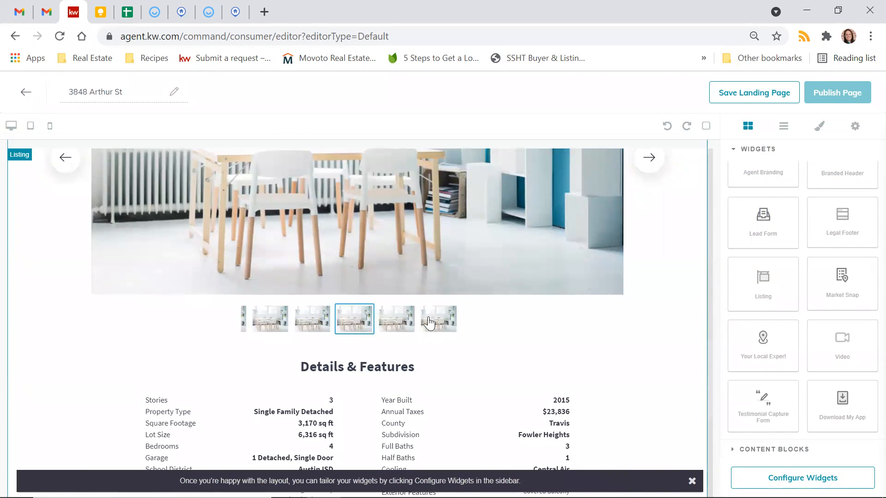
pyautogui.scroll(3, 439, 314)
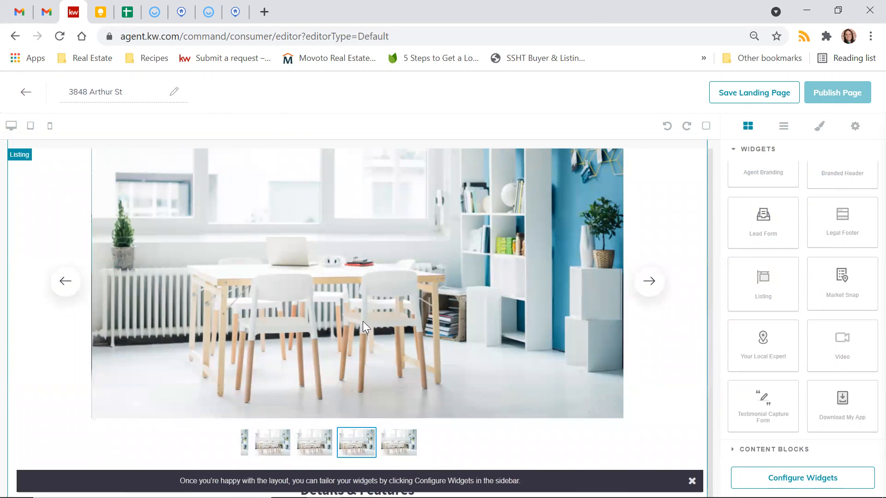
pyautogui.scroll(-5, 362, 321)
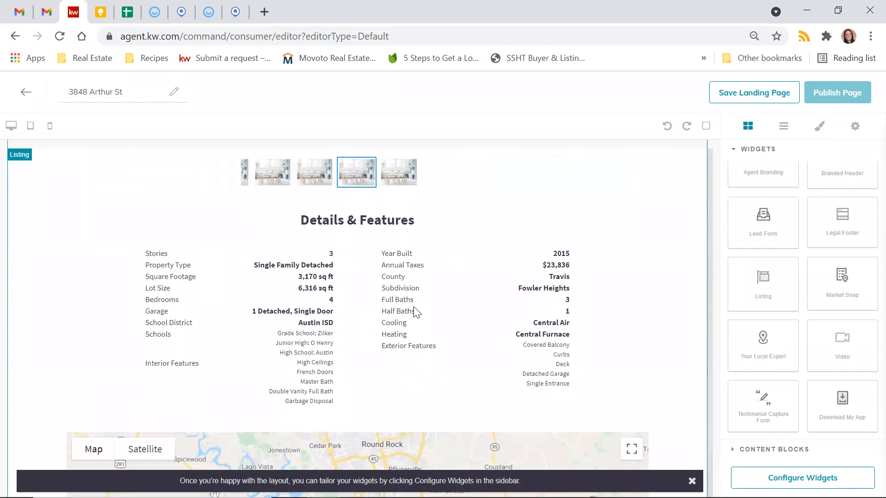
pyautogui.scroll(-4, 660, 318)
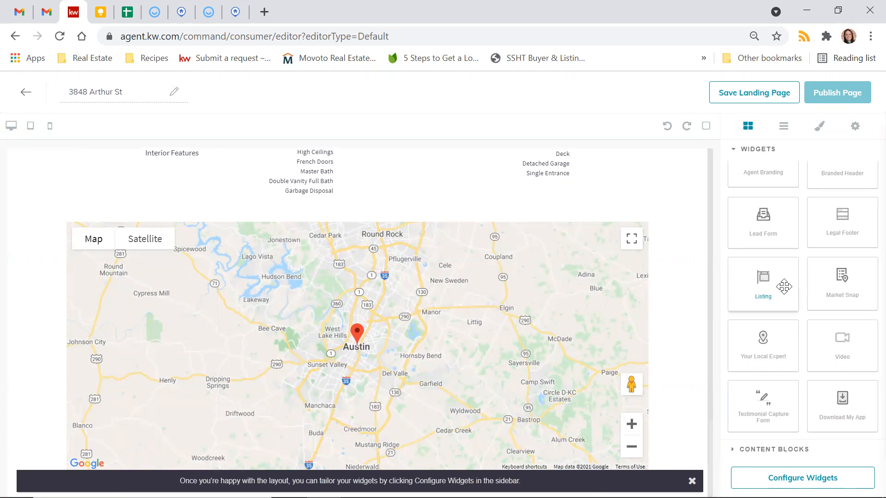
pyautogui.scroll(1, 850, 279)
pyautogui.scroll(-1, 854, 287)
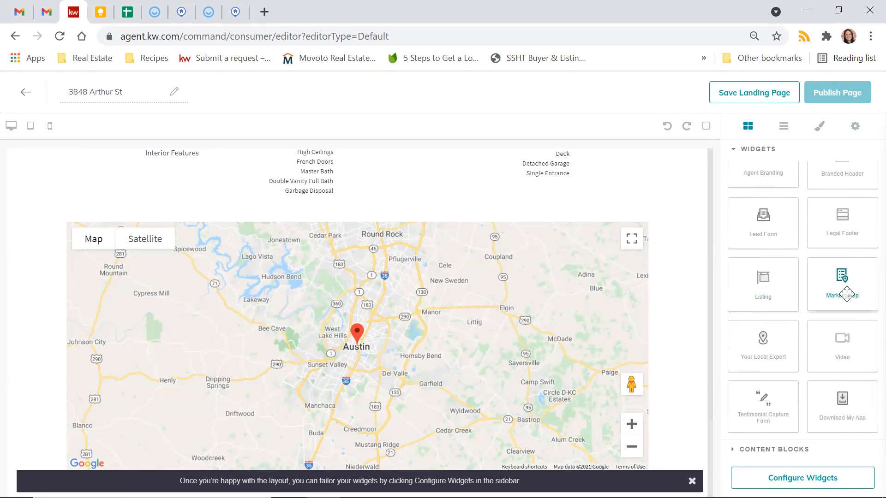
# Step: Drop a New Market Snap below the map and select it to show Barton Hills Neighborhood Trends
pyautogui.moveTo(847, 293); pyautogui.dragTo(630, 445)
pyautogui.scroll(-5, 601, 419)
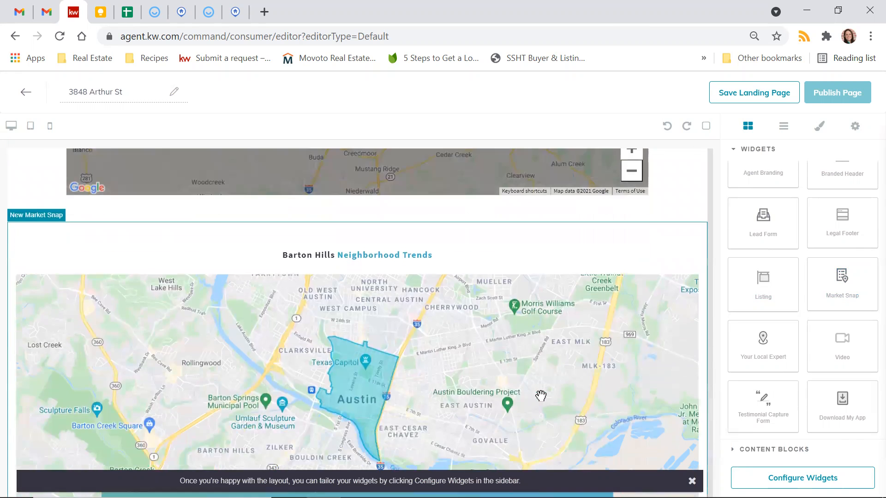
pyautogui.scroll(-1, 540, 395)
pyautogui.scroll(2, 357, 289)
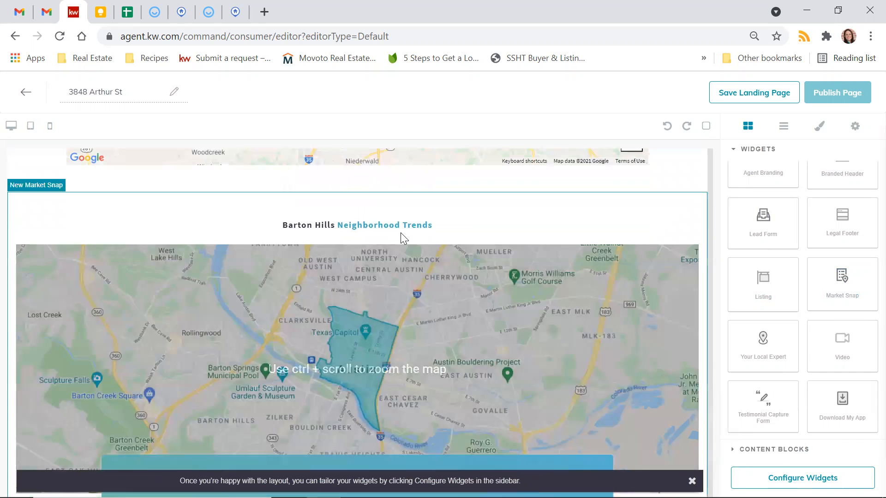
pyautogui.scroll(-2, 401, 232)
pyautogui.scroll(-2, 400, 233)
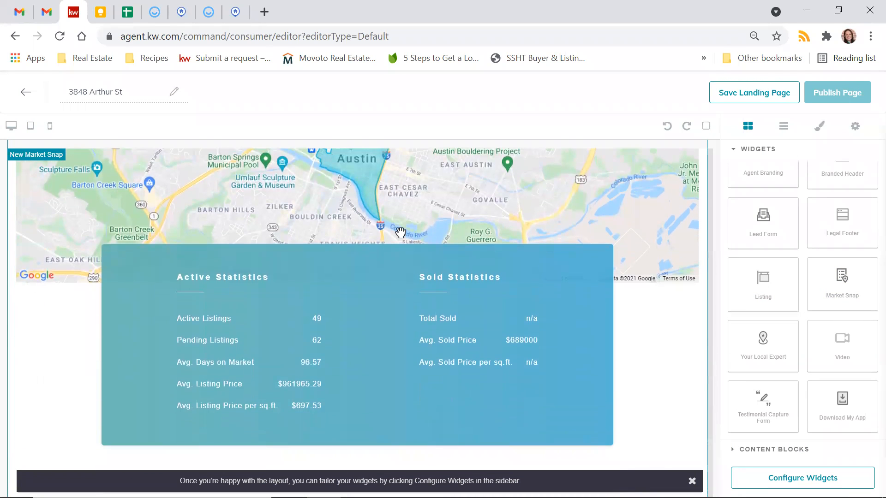
pyautogui.scroll(2, 401, 233)
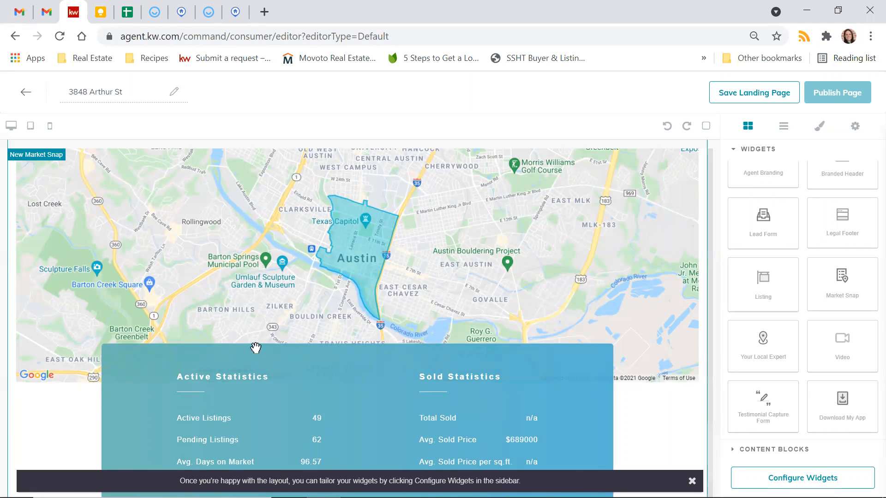
pyautogui.scroll(2, 255, 354)
pyautogui.scroll(-4, 451, 313)
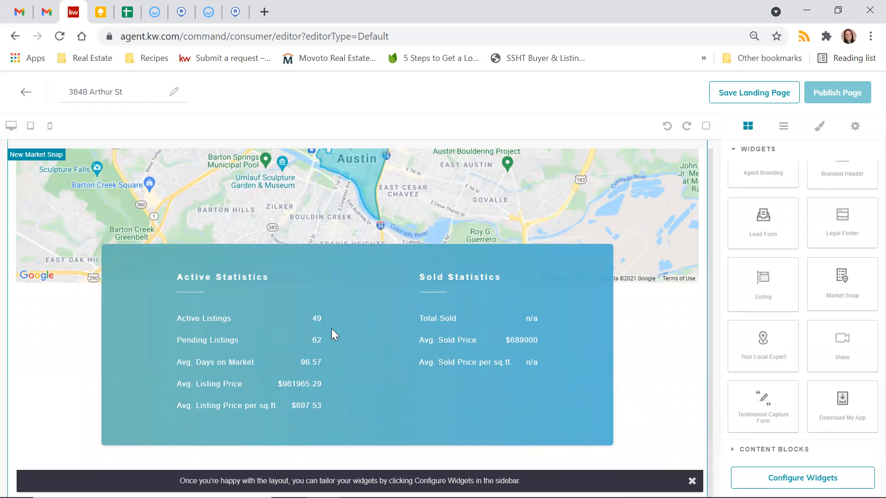
pyautogui.scroll(4, 484, 202)
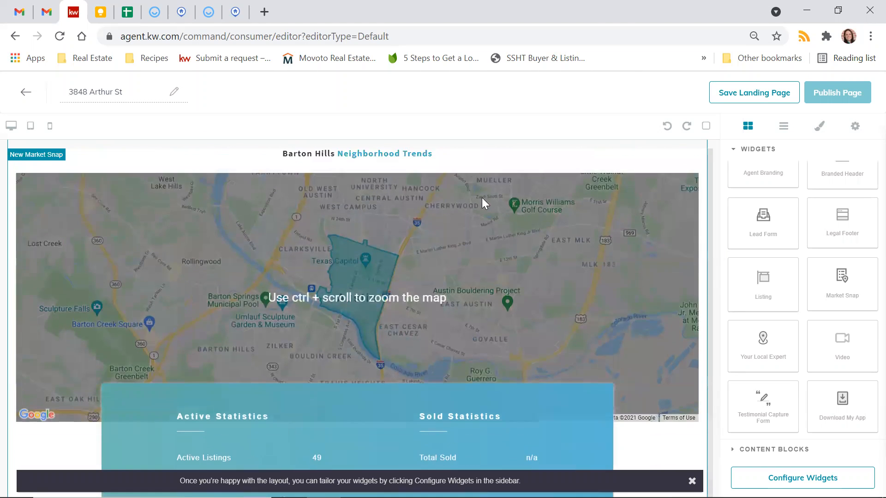
pyautogui.scroll(2, 483, 203)
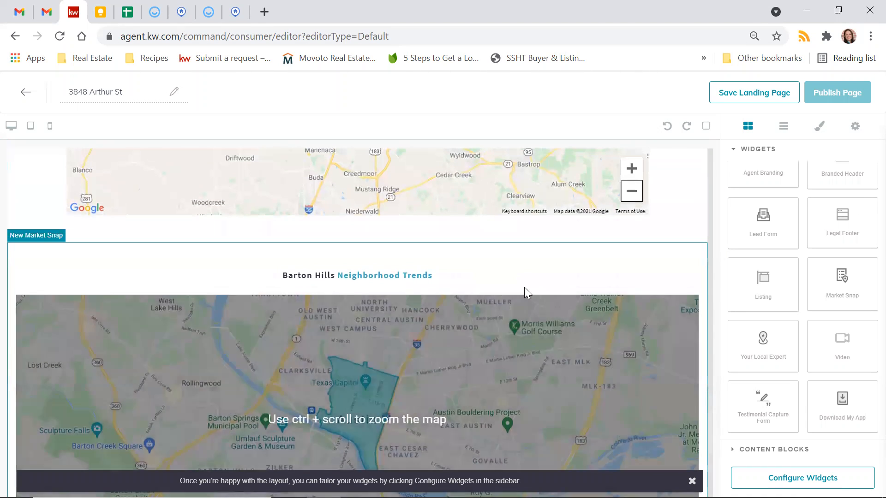
pyautogui.click(523, 285)
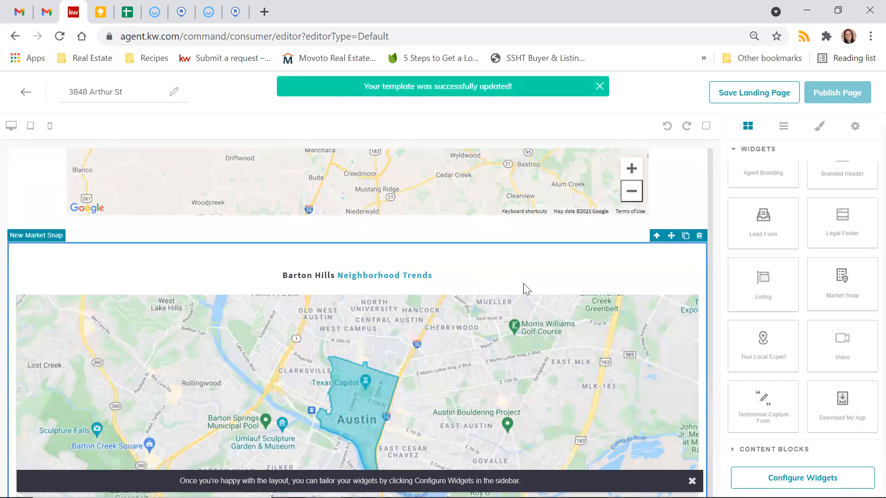
pyautogui.scroll(5, 702, 242)
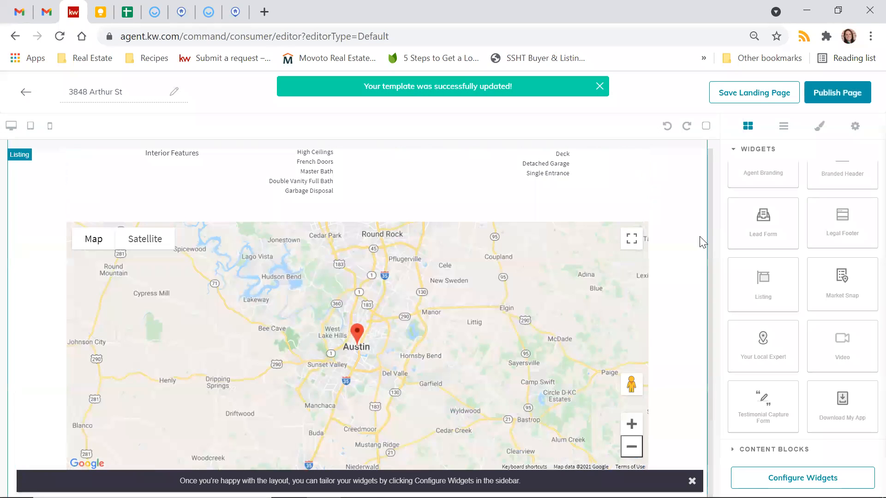
pyautogui.scroll(2, 524, 349)
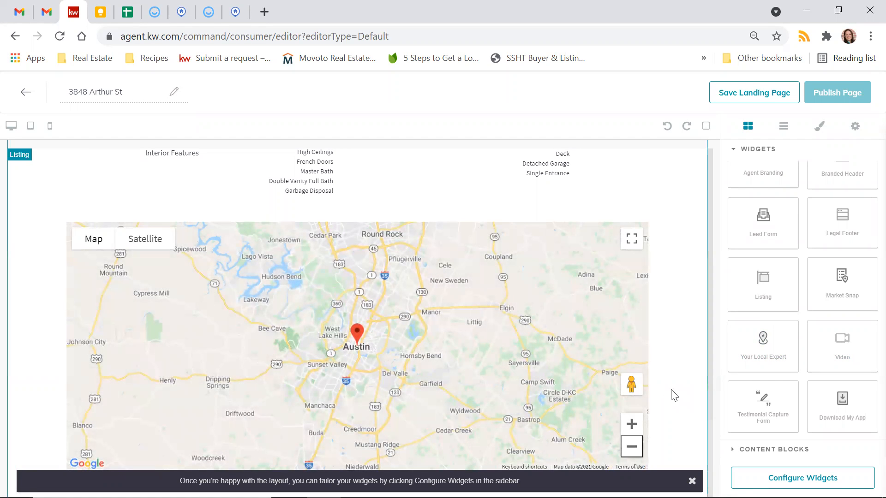
# Step: Add a Video widget with a placeholder Headline directly below the listing map
pyautogui.moveTo(842, 340); pyautogui.dragTo(578, 458)
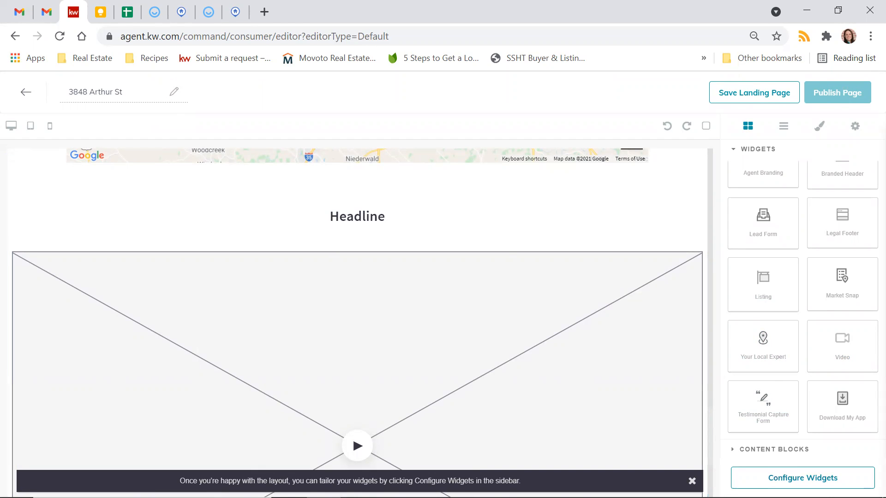
pyautogui.scroll(-4, 519, 326)
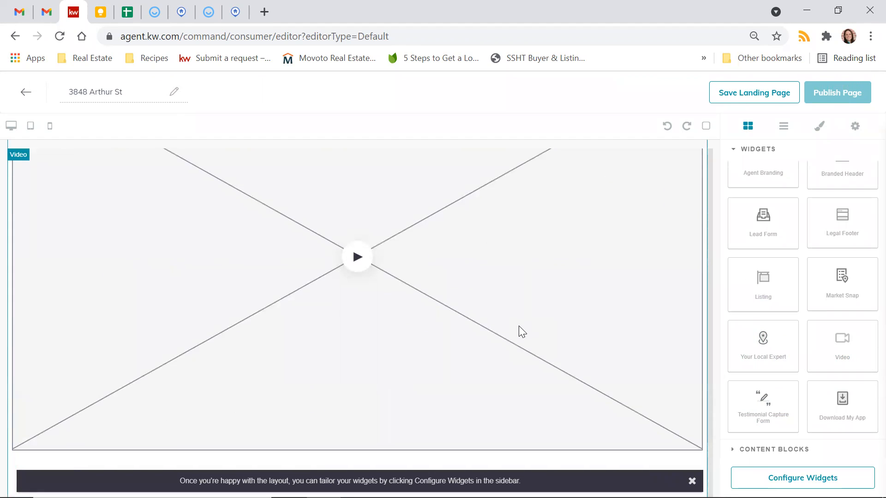
pyautogui.scroll(4, 308, 309)
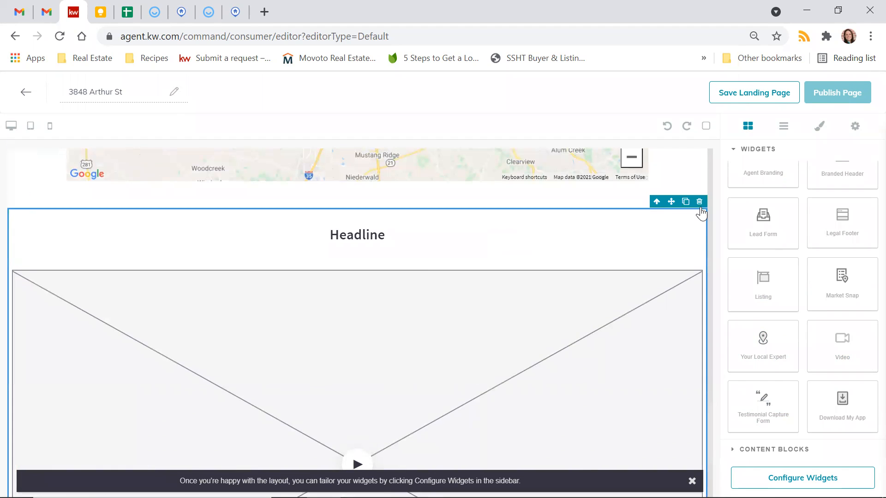
# Step: Place the 'Interested? Let's Talk!' Lead Form with name, email, phone and note fields below the map
pyautogui.scroll(6, 690, 242)
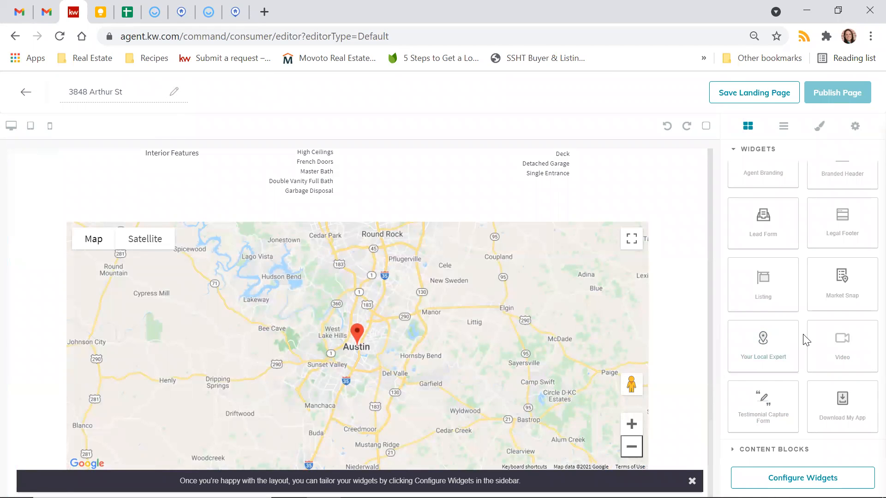
pyautogui.scroll(1, 802, 336)
pyautogui.scroll(-1, 805, 340)
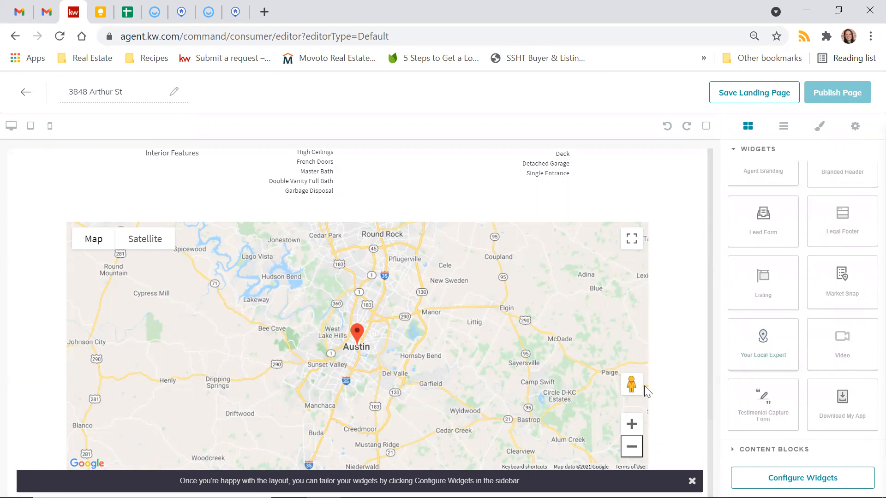
pyautogui.moveTo(763, 218); pyautogui.dragTo(560, 455)
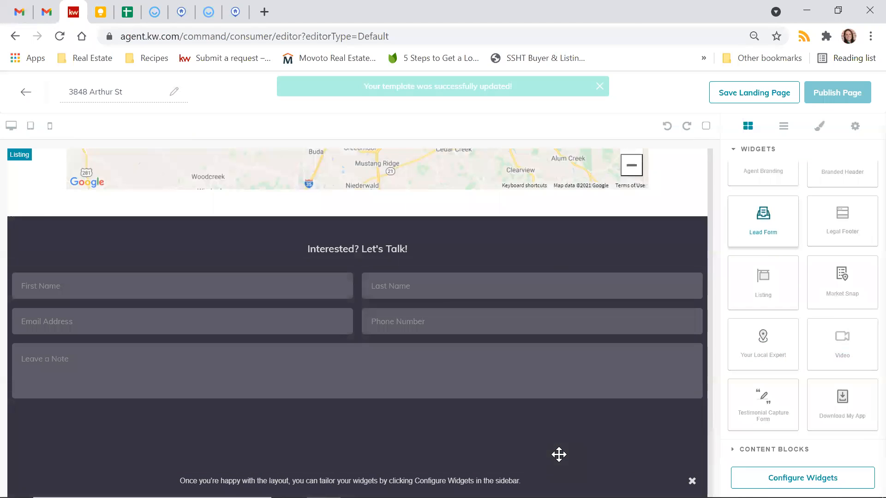
pyautogui.scroll(15, 442, 301)
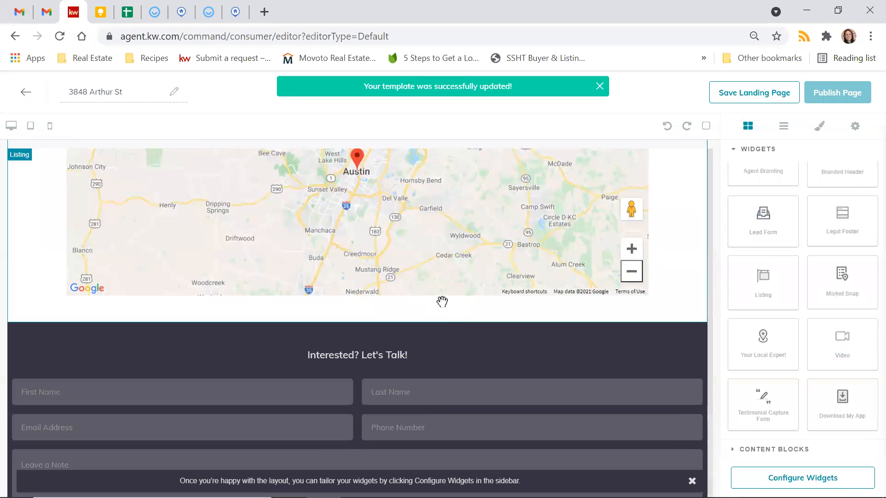
pyautogui.scroll(5, 442, 302)
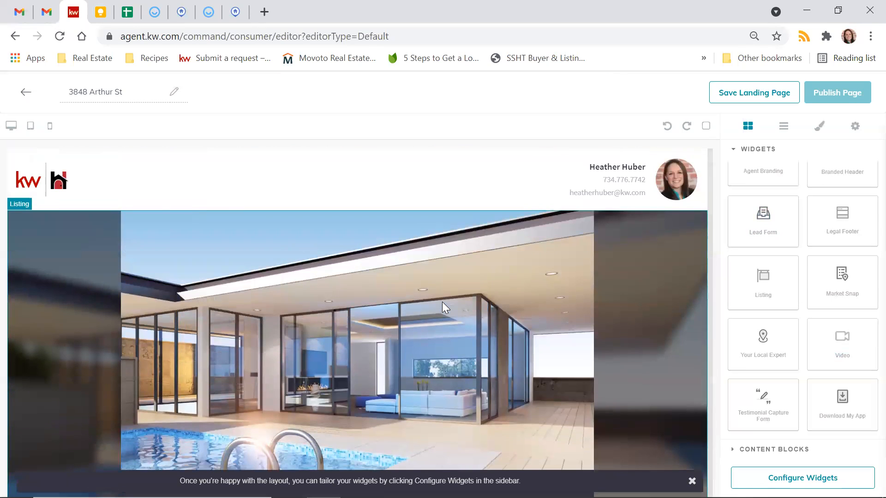
pyautogui.scroll(-15, 442, 301)
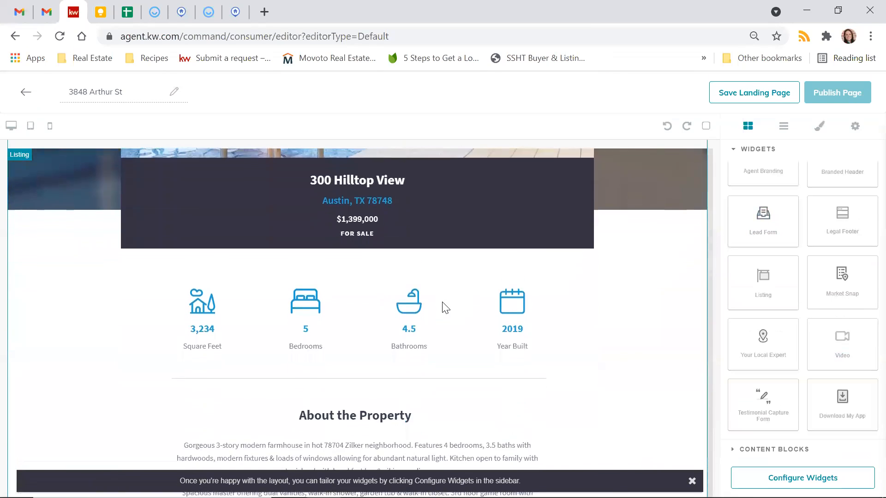
pyautogui.scroll(-4, 442, 302)
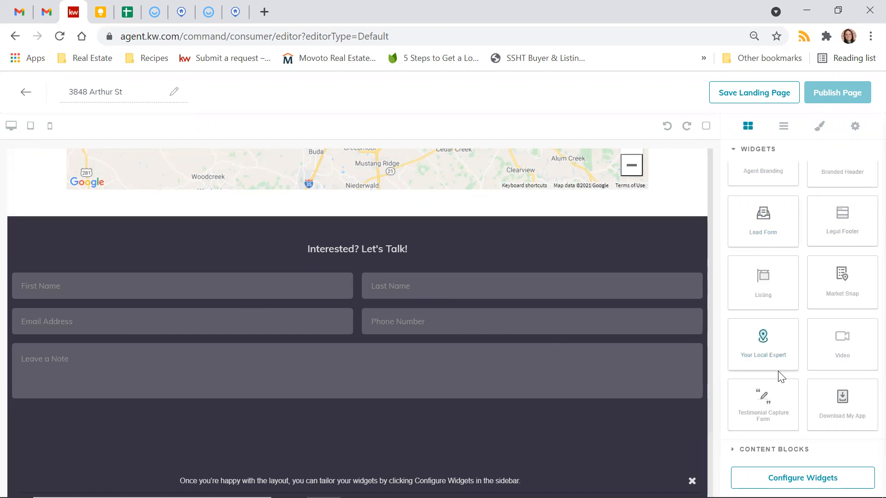
pyautogui.scroll(1, 777, 372)
pyautogui.scroll(1, 643, 220)
pyautogui.scroll(10, 640, 215)
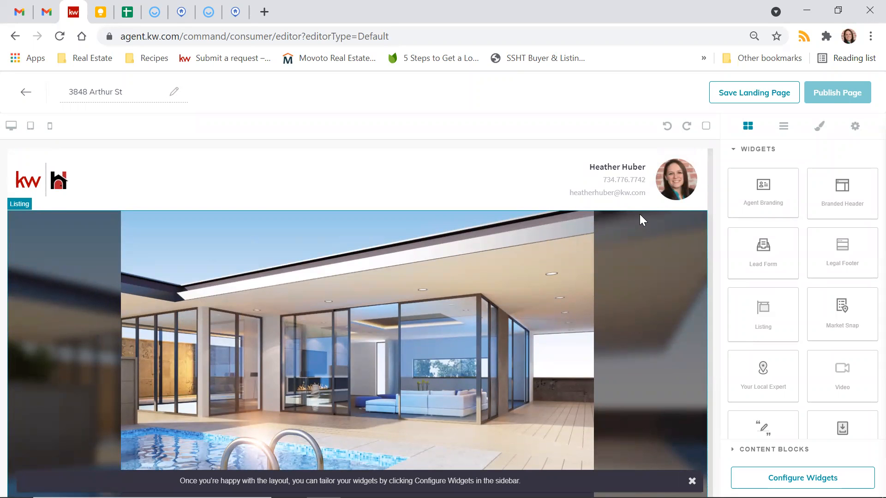
pyautogui.scroll(-10, 640, 214)
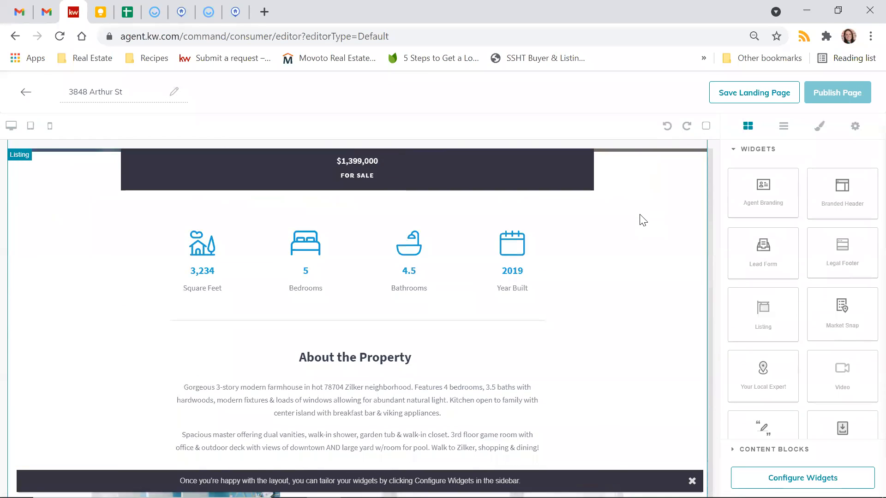
pyautogui.scroll(-1, 763, 360)
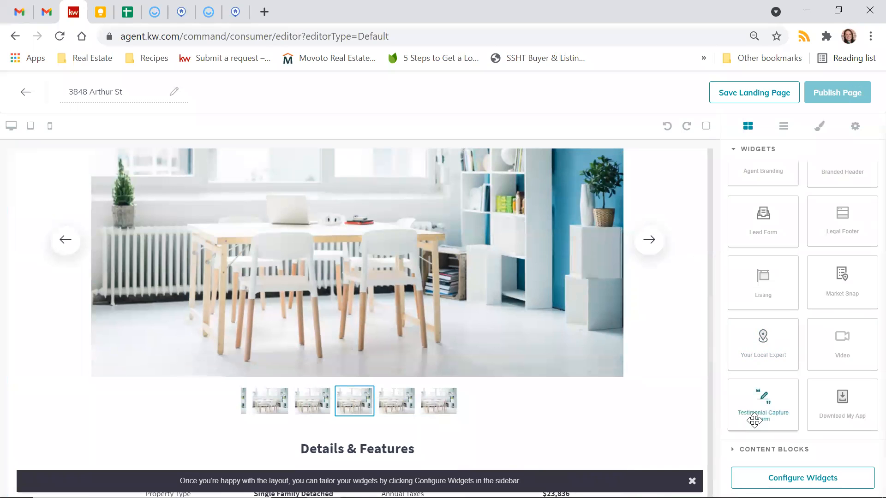
pyautogui.moveTo(756, 420); pyautogui.dragTo(417, 427)
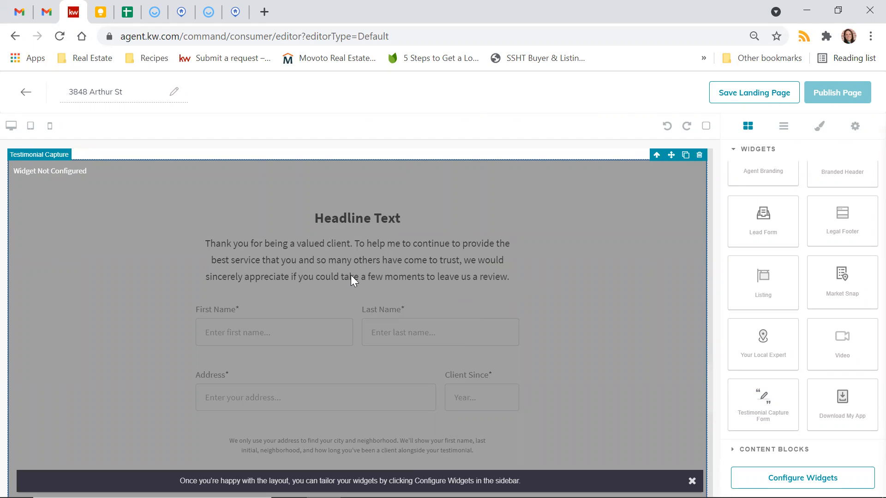
pyautogui.scroll(-3, 350, 275)
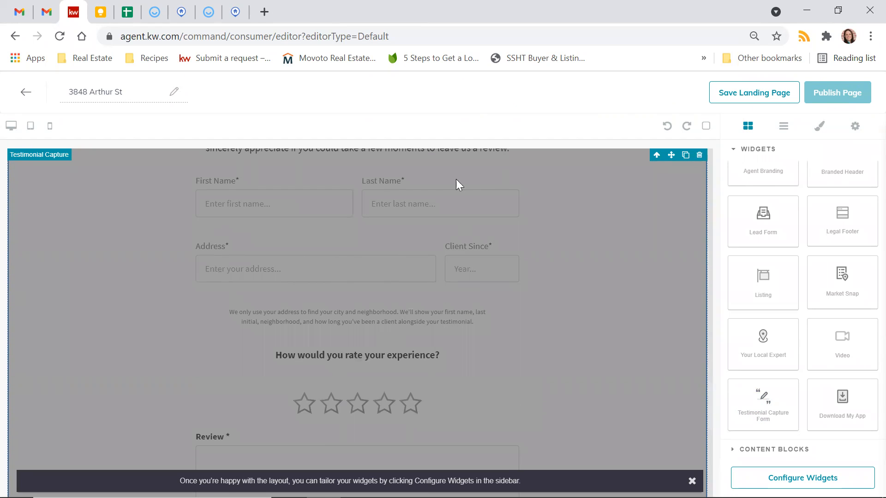
pyautogui.scroll(-8, 319, 350)
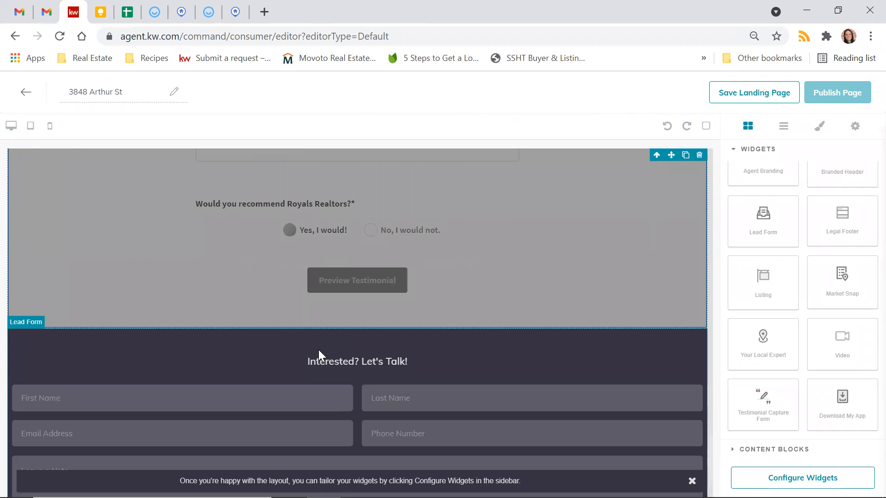
pyautogui.scroll(5, 318, 350)
pyautogui.click(699, 155)
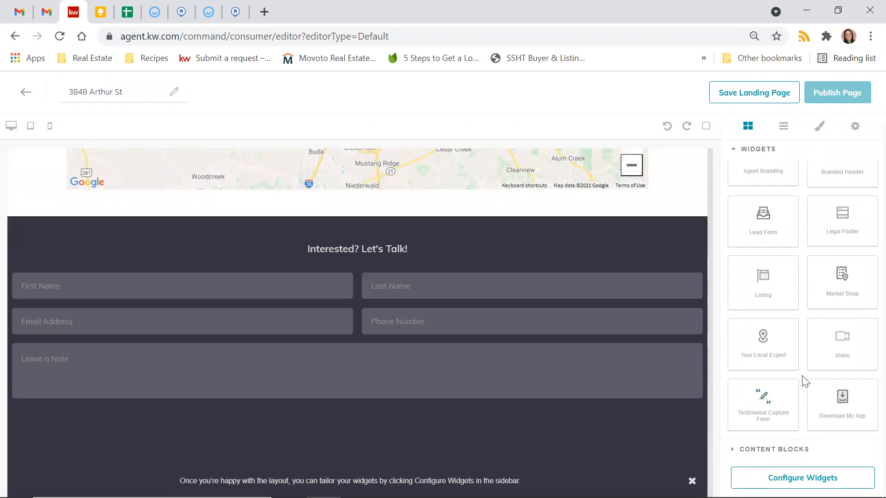
pyautogui.moveTo(779, 359); pyautogui.dragTo(369, 262)
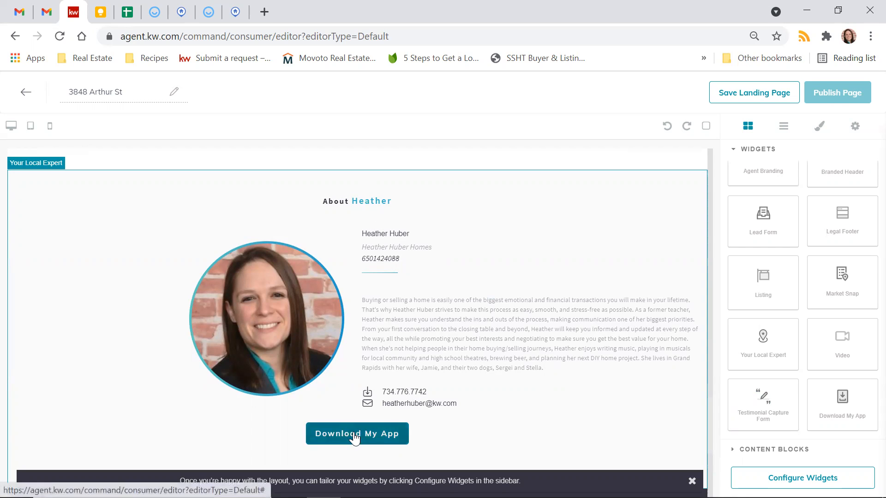
pyautogui.click(588, 282)
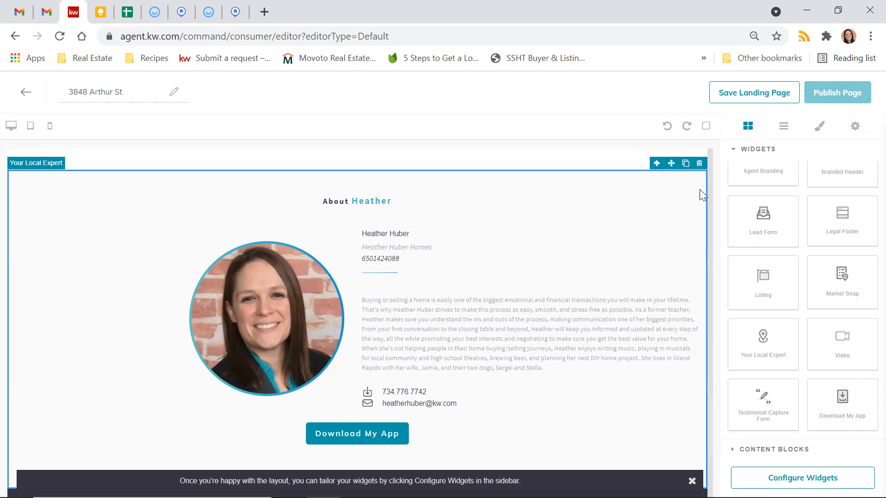
pyautogui.scroll(-6, 469, 286)
pyautogui.scroll(5, 470, 286)
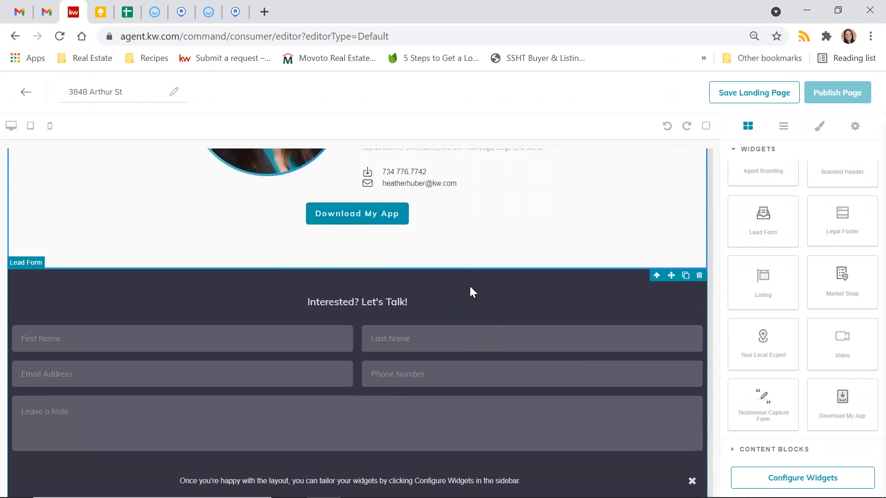
pyautogui.scroll(1, 469, 286)
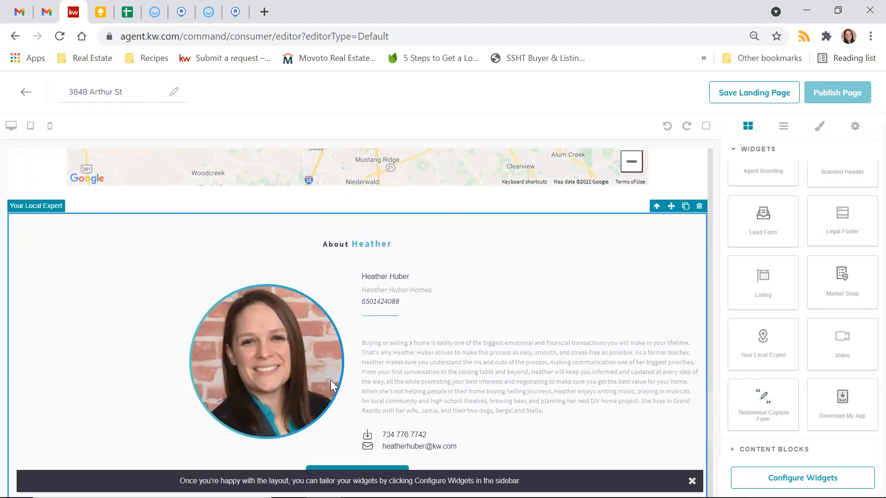
pyautogui.click(699, 207)
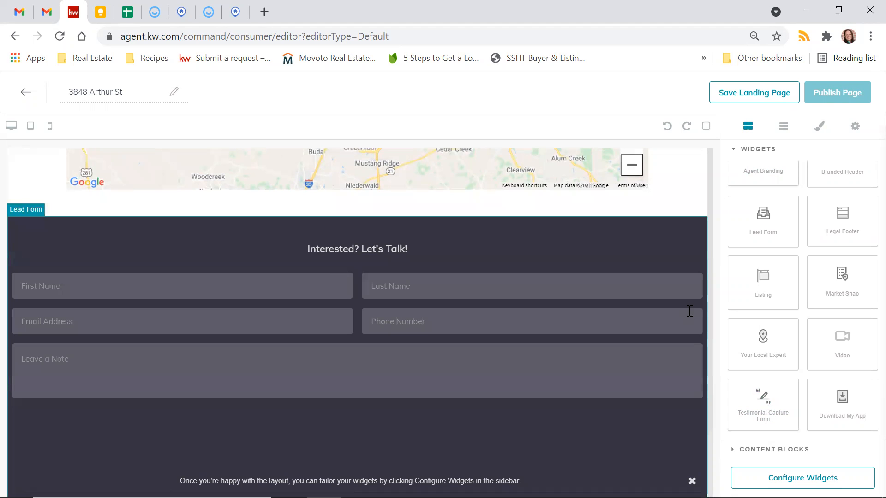
# Step: Try a Download My App section above the lead form, then delete it again
pyautogui.moveTo(835, 417); pyautogui.dragTo(489, 251)
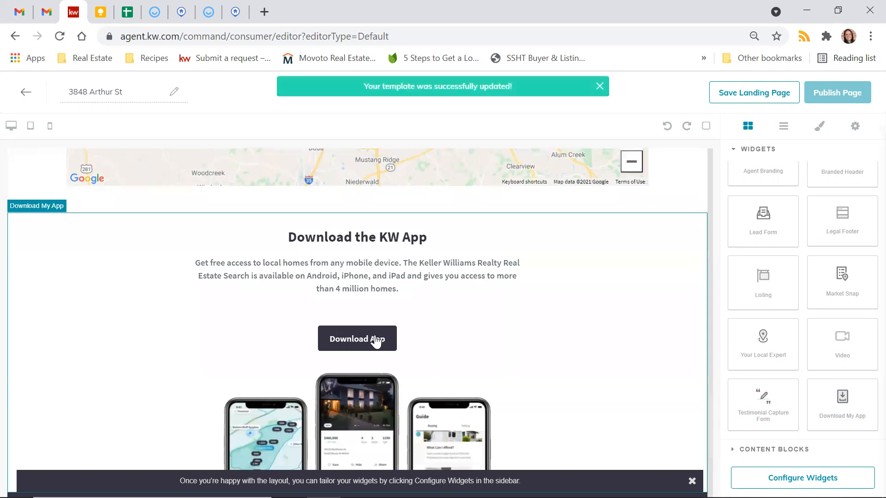
pyautogui.scroll(-2, 376, 341)
pyautogui.scroll(-3, 375, 336)
pyautogui.scroll(4, 375, 335)
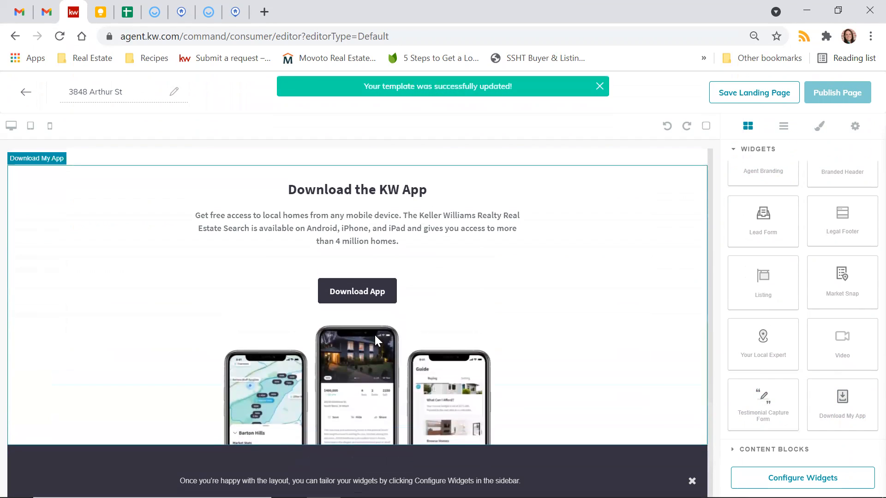
pyautogui.scroll(-1, 501, 304)
pyautogui.scroll(1, 501, 304)
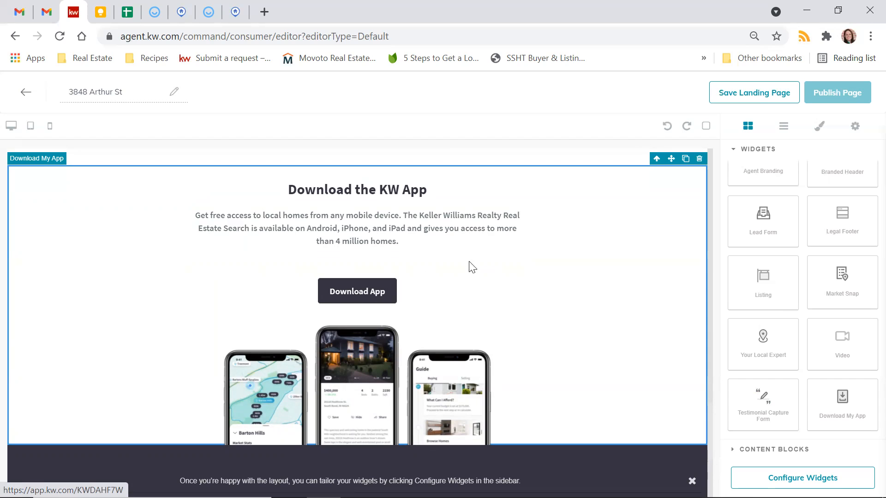
pyautogui.click(700, 160)
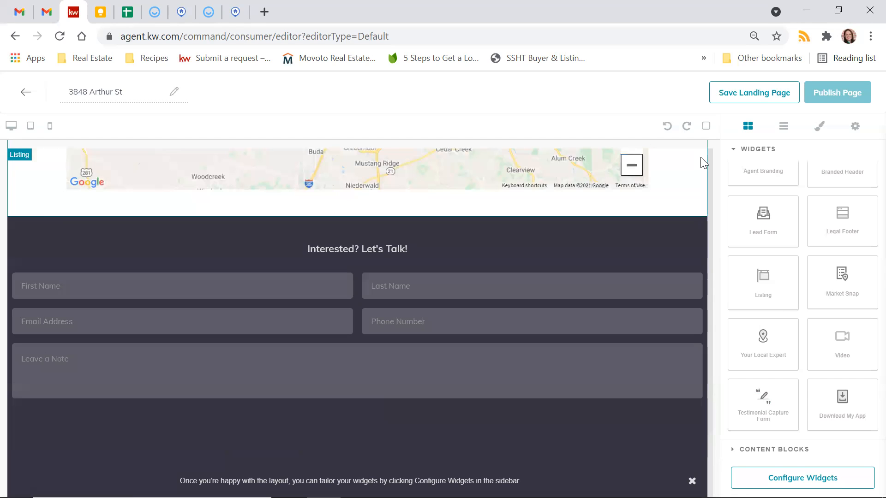
pyautogui.scroll(1, 838, 378)
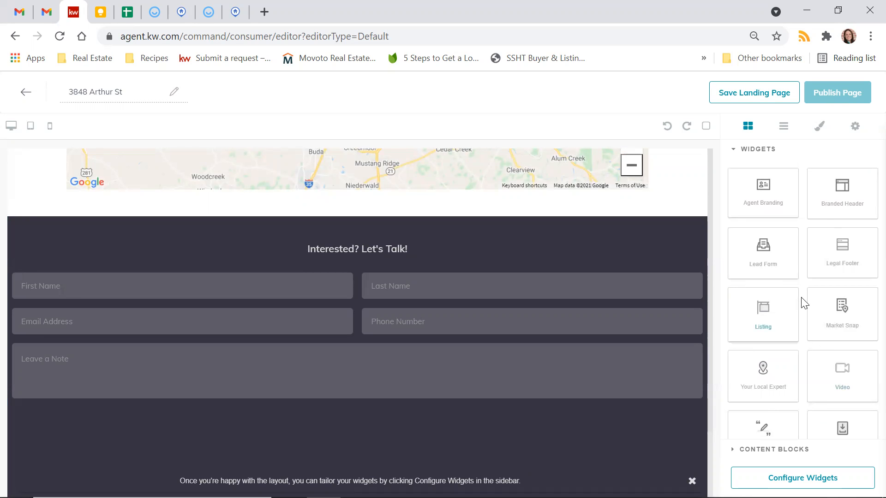
# Step: Add a social-link Legal Footer and an Agent Branding card below the lead form
pyautogui.moveTo(846, 271); pyautogui.dragTo(510, 451)
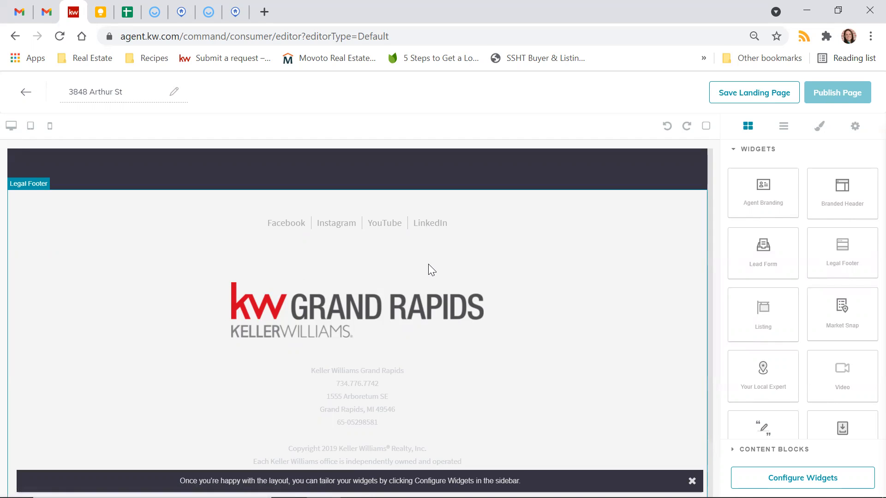
pyautogui.scroll(10, 428, 269)
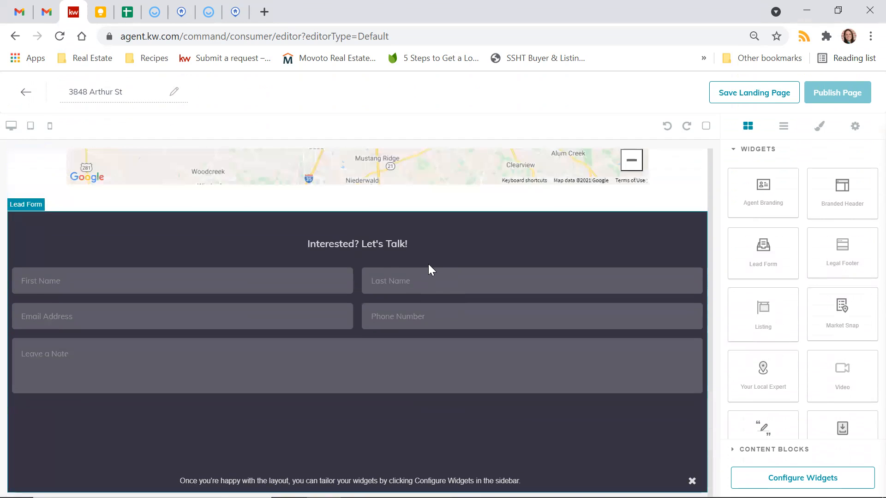
pyautogui.scroll(-10, 429, 265)
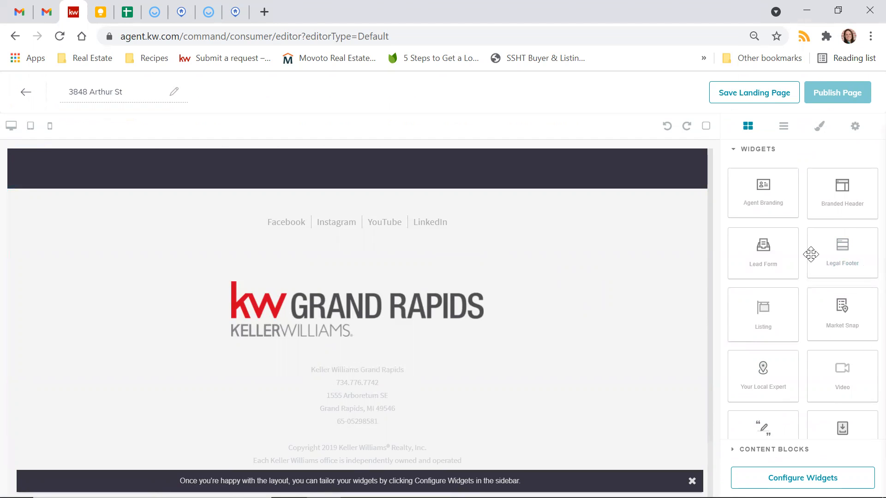
pyautogui.scroll(4, 638, 313)
pyautogui.moveTo(761, 214); pyautogui.dragTo(482, 342)
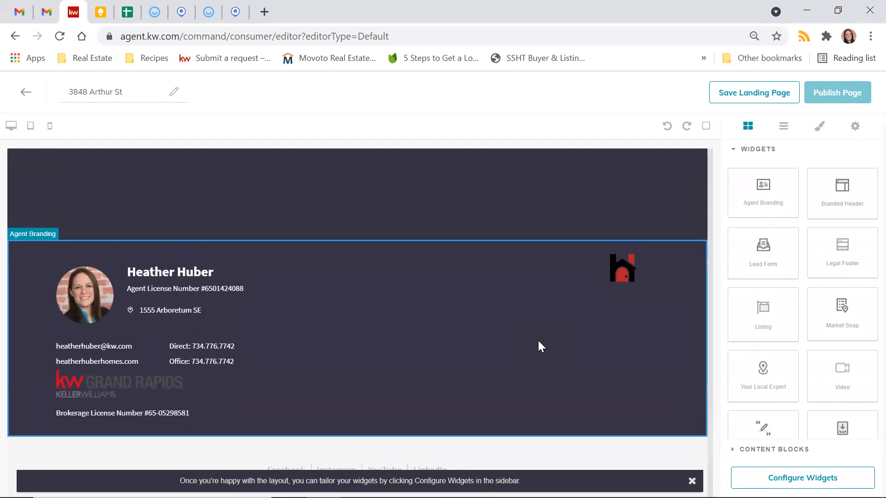
# Step: Delete the Agent Branding card, then switch the sidebar from Widgets to Content Blocks
pyautogui.click(699, 233)
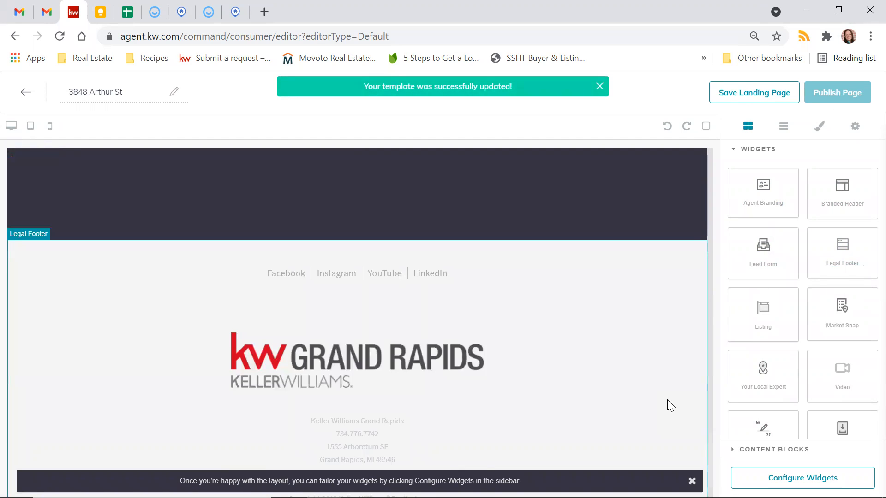
pyautogui.scroll(-1, 773, 345)
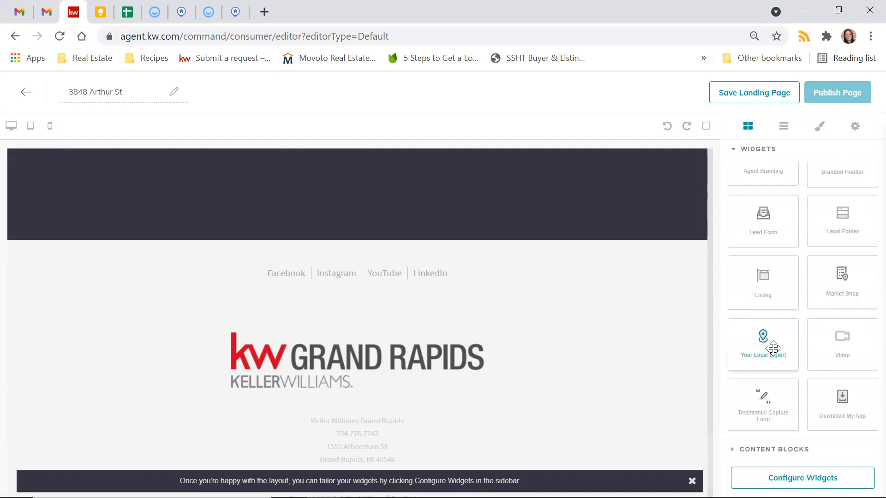
pyautogui.click(733, 151)
pyautogui.click(731, 175)
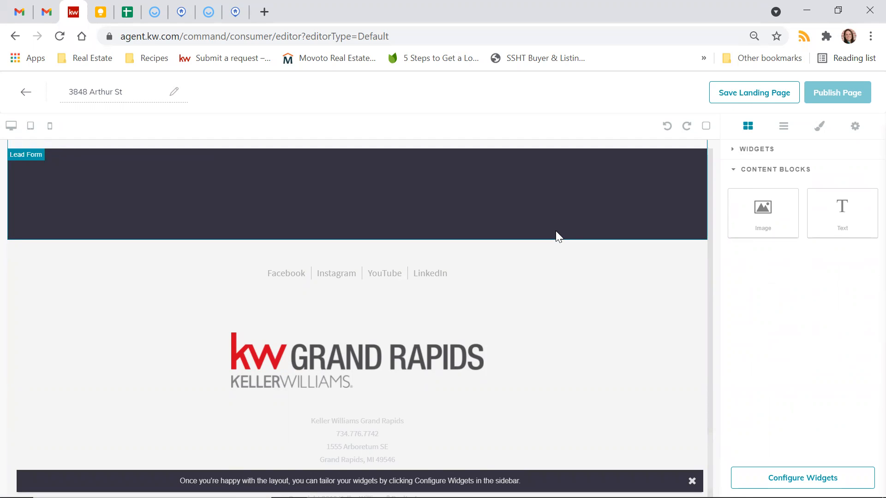
pyautogui.scroll(10, 555, 231)
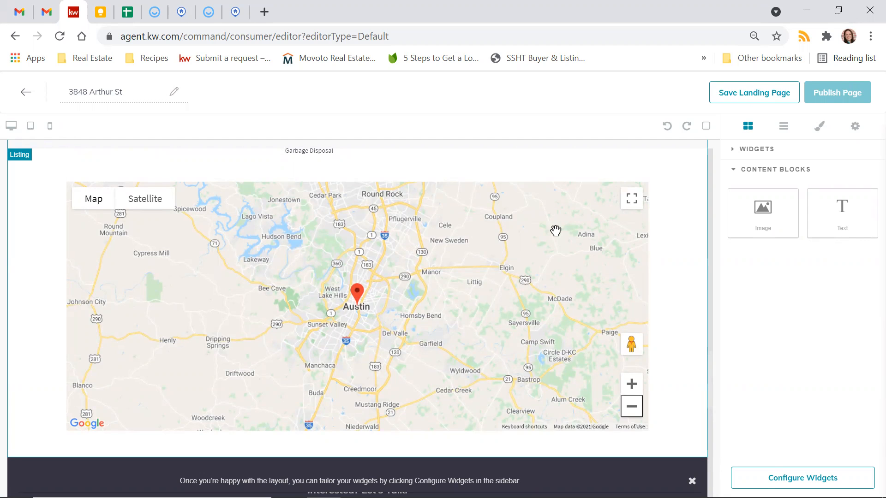
pyautogui.scroll(15, 555, 230)
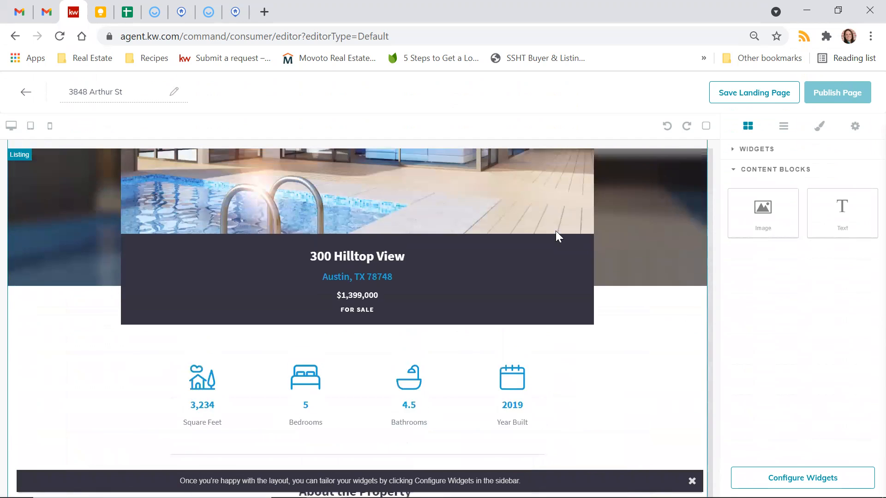
pyautogui.scroll(3, 617, 275)
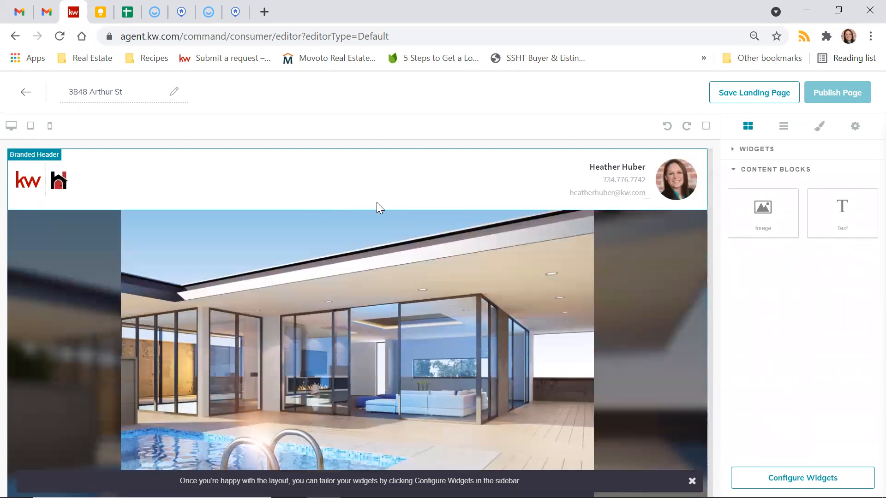
pyautogui.scroll(-2, 424, 330)
pyautogui.scroll(-12, 423, 329)
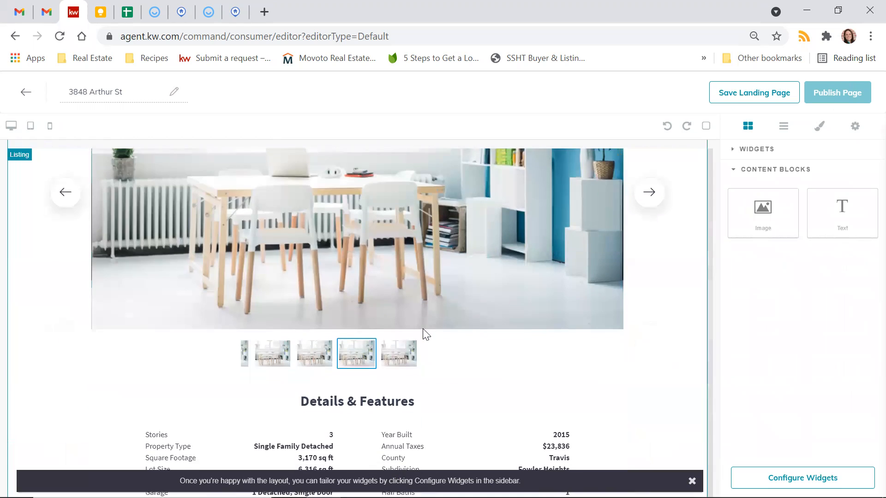
pyautogui.scroll(-4, 423, 331)
pyautogui.scroll(-10, 422, 330)
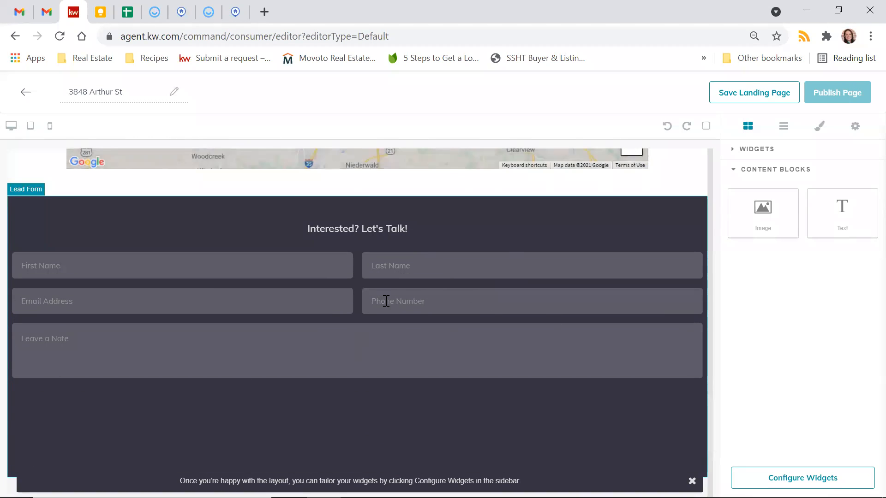
pyautogui.scroll(4, 385, 300)
# Step: Add a text block below the map reading 'Listing courtesy of Whomever at Whatever Brokerage'
pyautogui.moveTo(841, 208); pyautogui.dragTo(521, 345)
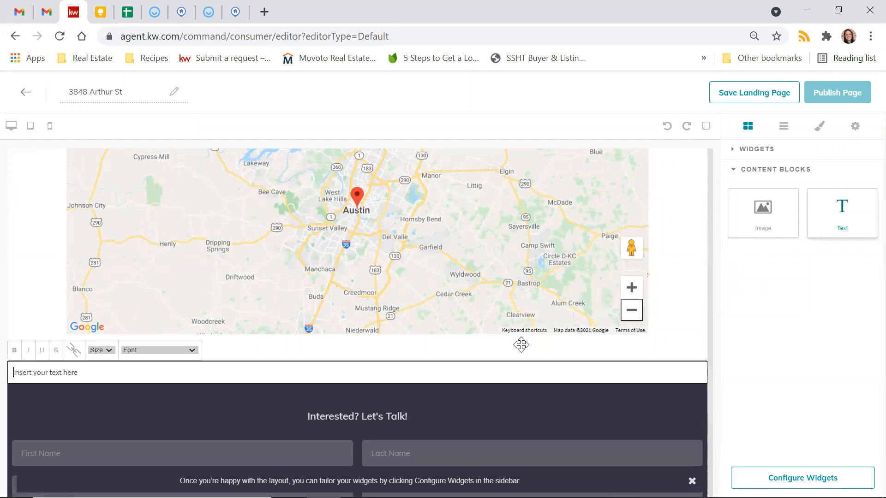
pyautogui.click(64, 374)
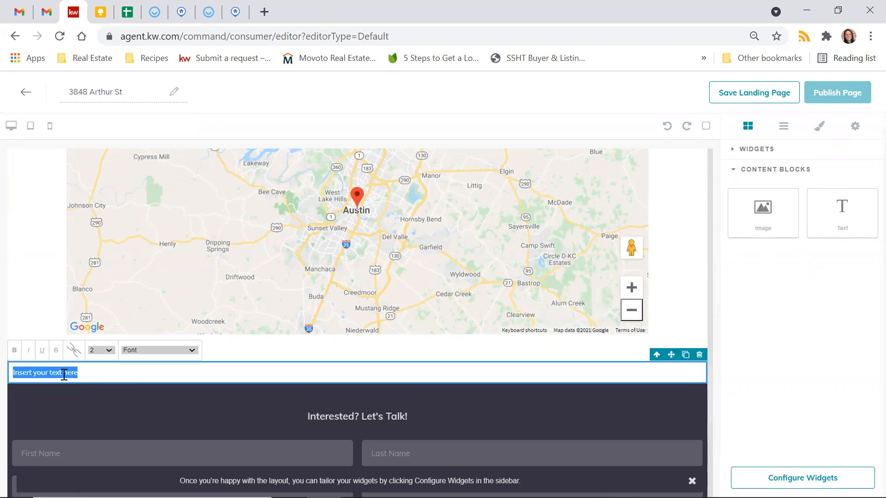
pyautogui.write('List')
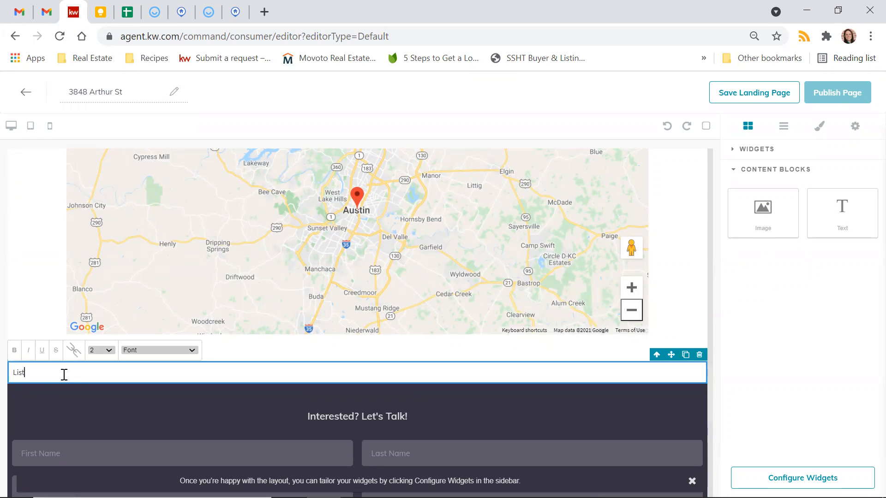
pyautogui.write('ing courtesy of Whomever and')
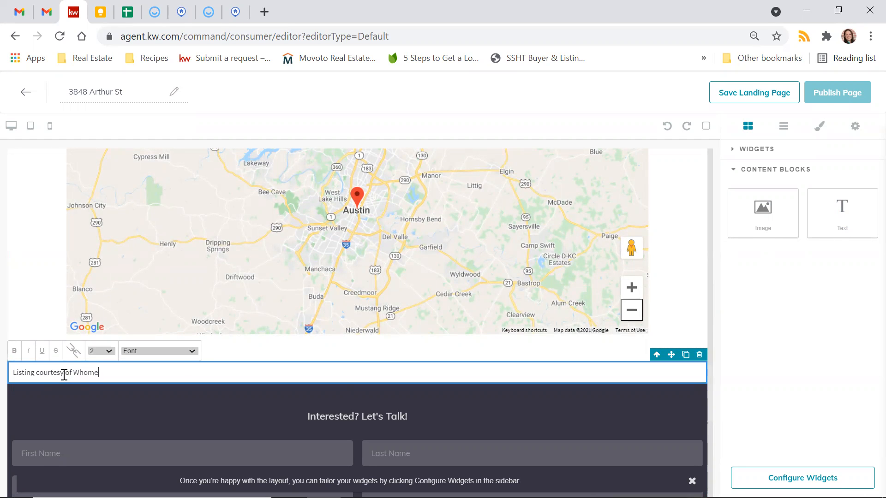
pyautogui.press('BackSpace')
pyautogui.press('BackSpace')
pyautogui.write('t Whatever Brokerage')
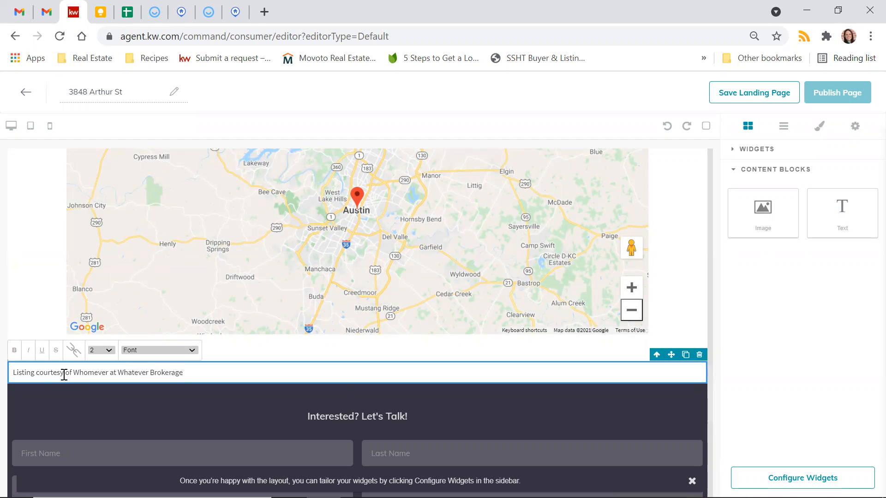
pyautogui.click(107, 351)
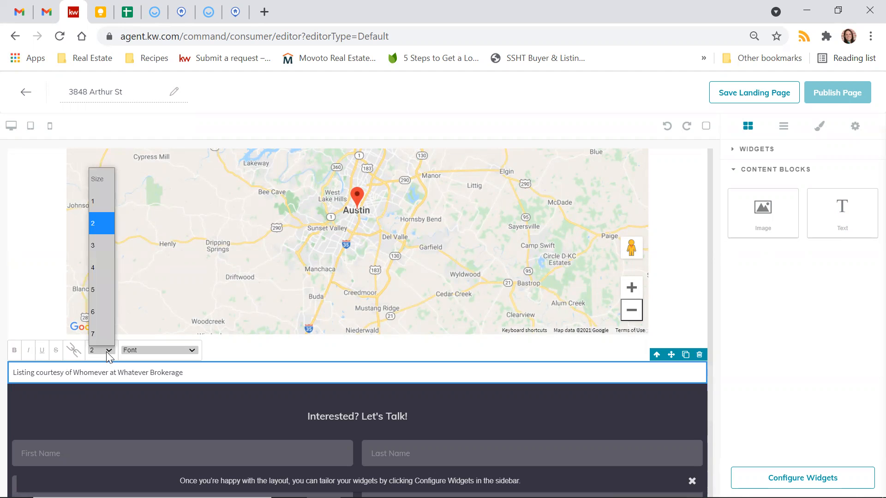
# Step: Set the courtesy line to font size 5 and end it with a period
pyautogui.click(107, 287)
pyautogui.doubleClick(107, 374)
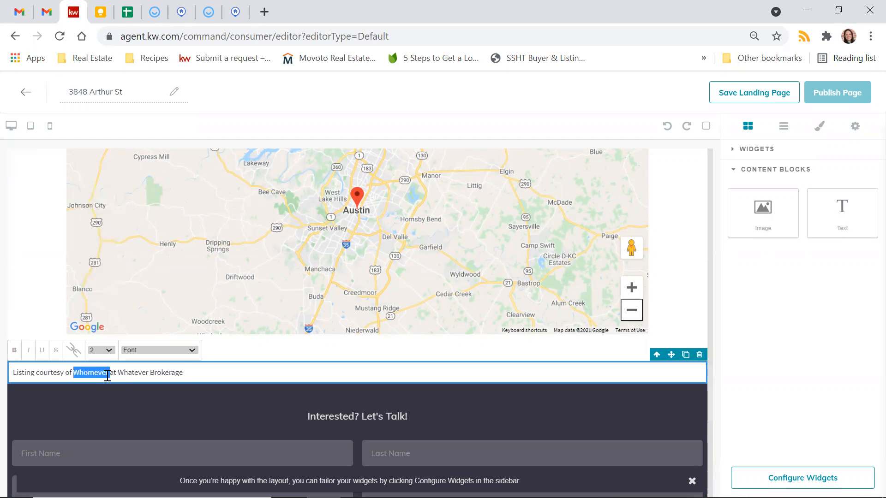
pyautogui.tripleClick(107, 375)
pyautogui.click(107, 350)
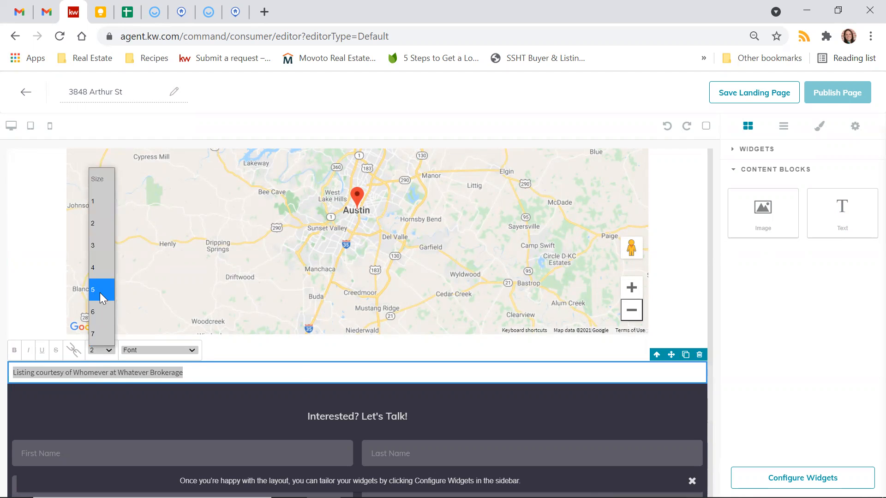
pyautogui.click(102, 297)
pyautogui.click(294, 377)
pyautogui.click(402, 386)
pyautogui.write('.')
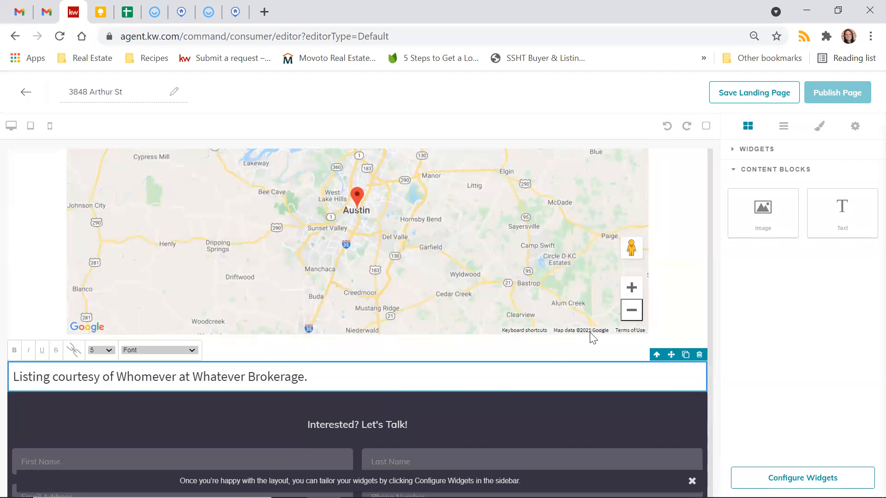
pyautogui.click(676, 302)
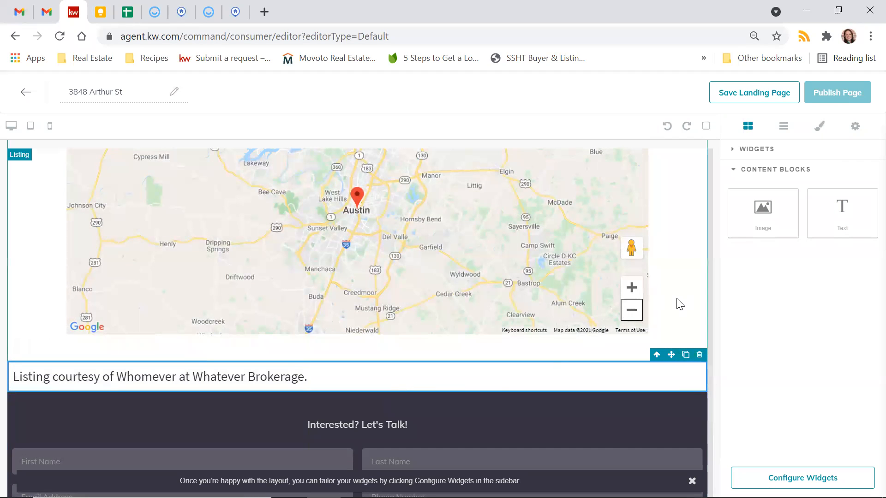
# Step: Center the courtesy line by wrapping it in <center></center> tags
pyautogui.click(249, 383)
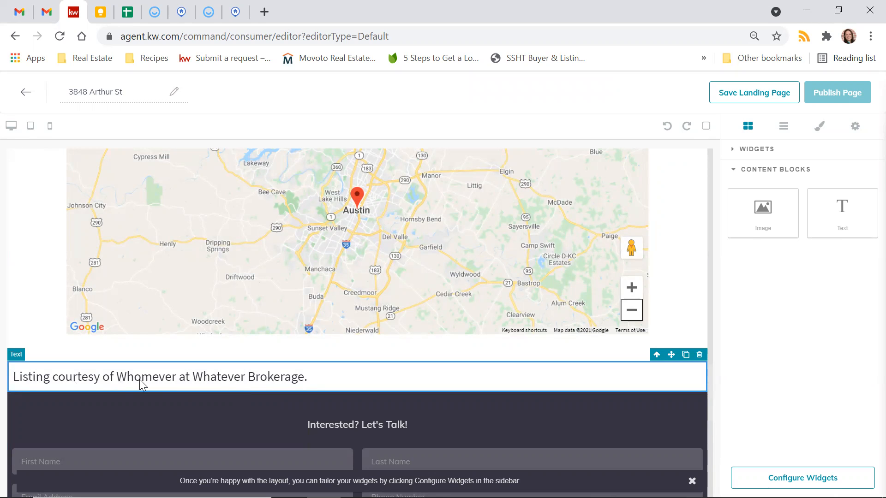
pyautogui.click(15, 378)
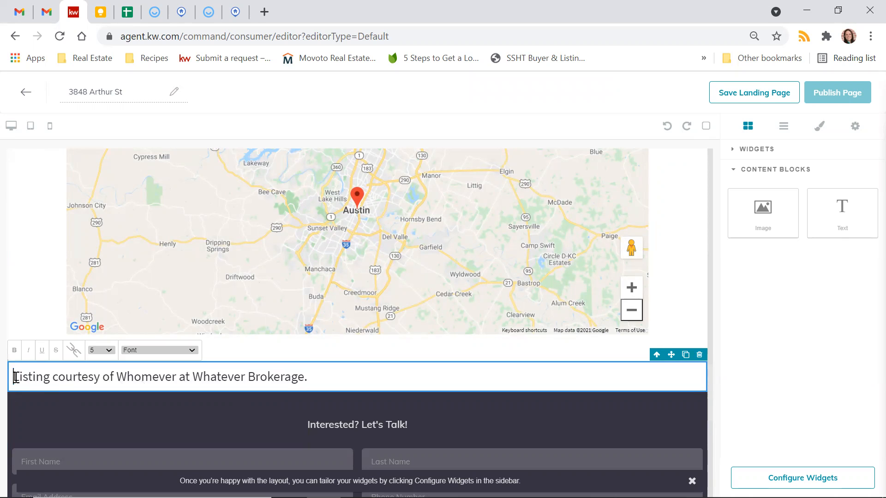
pyautogui.tripleClick(16, 377)
pyautogui.click(15, 377)
pyautogui.write('<center>')
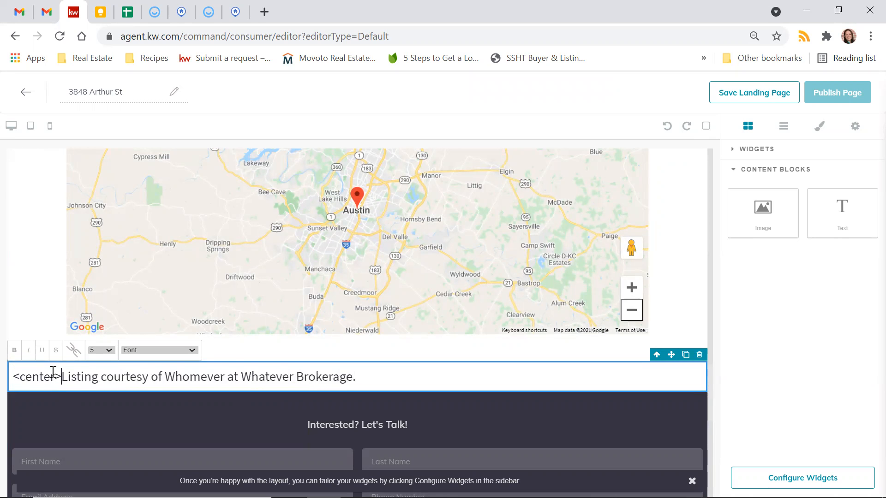
pyautogui.click(369, 379)
pyautogui.write('</center>')
pyautogui.click(33, 260)
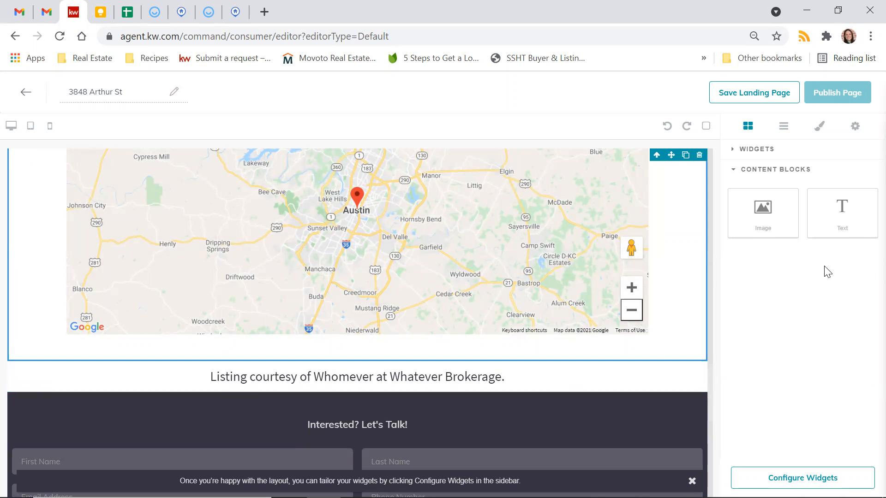
# Step: Add an image block below the map, then dismiss the image picker without choosing an image
pyautogui.moveTo(767, 221); pyautogui.dragTo(565, 343)
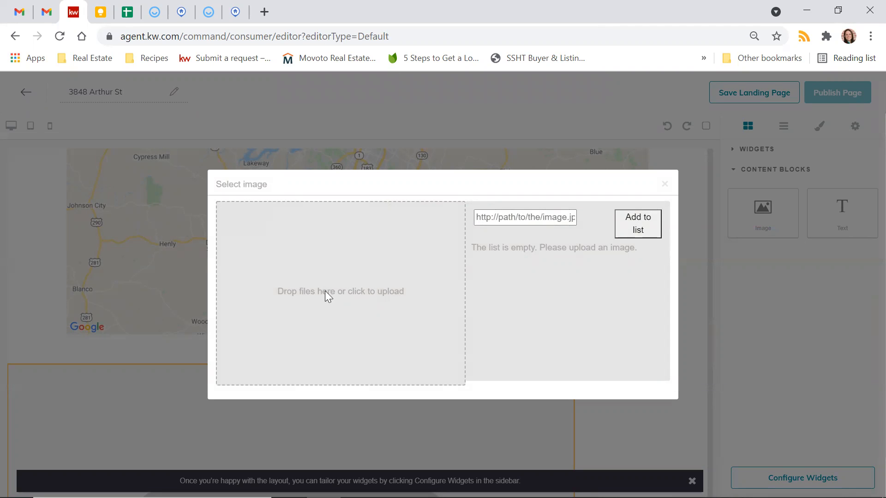
pyautogui.click(513, 219)
pyautogui.click(640, 221)
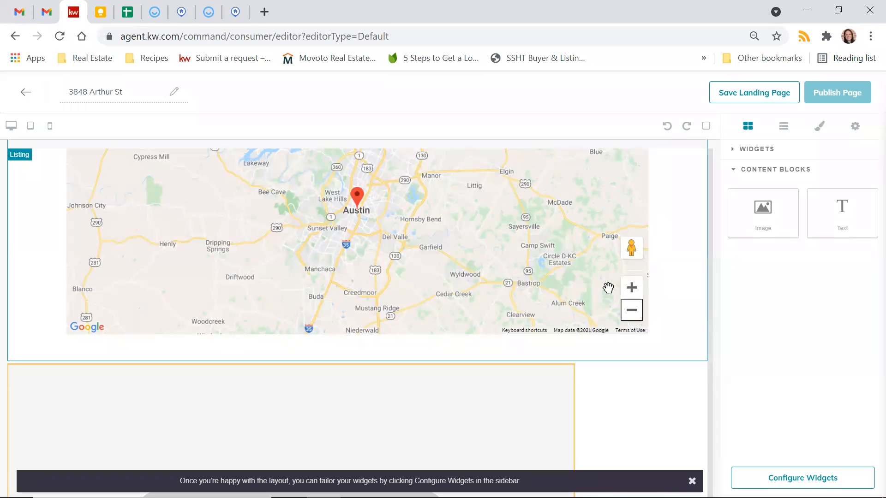
pyautogui.scroll(-10, 607, 291)
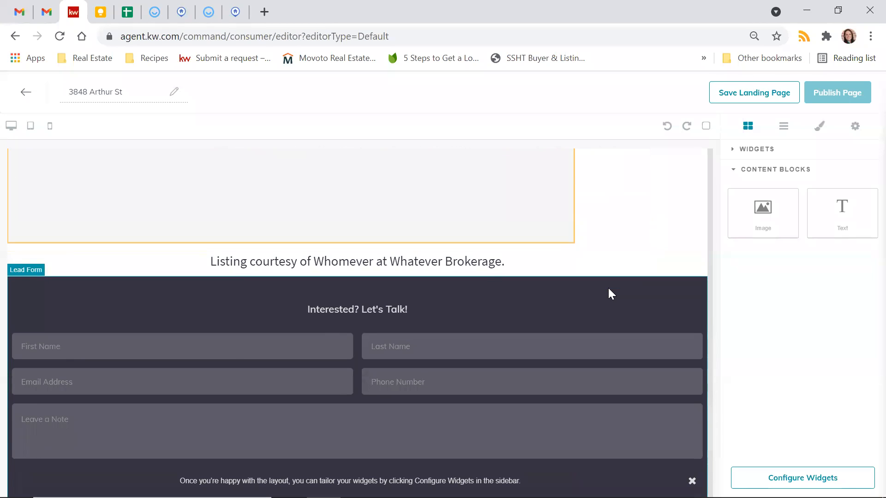
pyautogui.scroll(10, 608, 290)
# Step: Delete the empty image block and the listing-courtesy text line from below the map
pyautogui.click(499, 327)
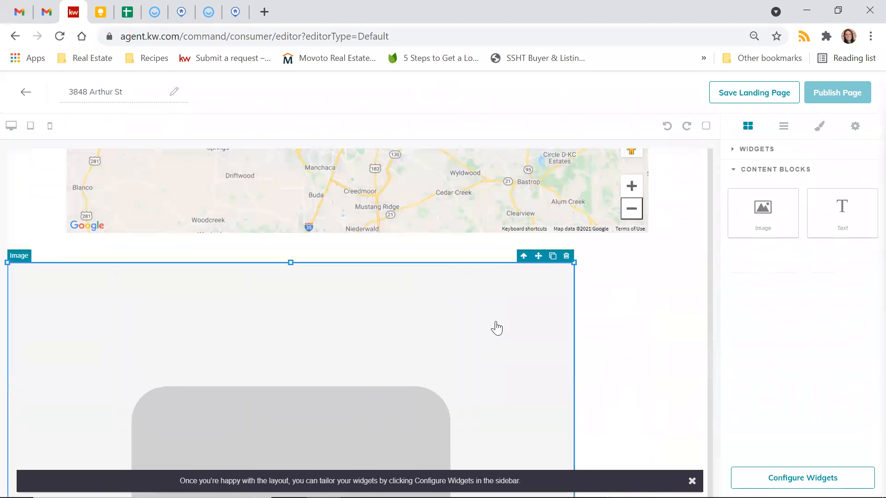
pyautogui.click(566, 257)
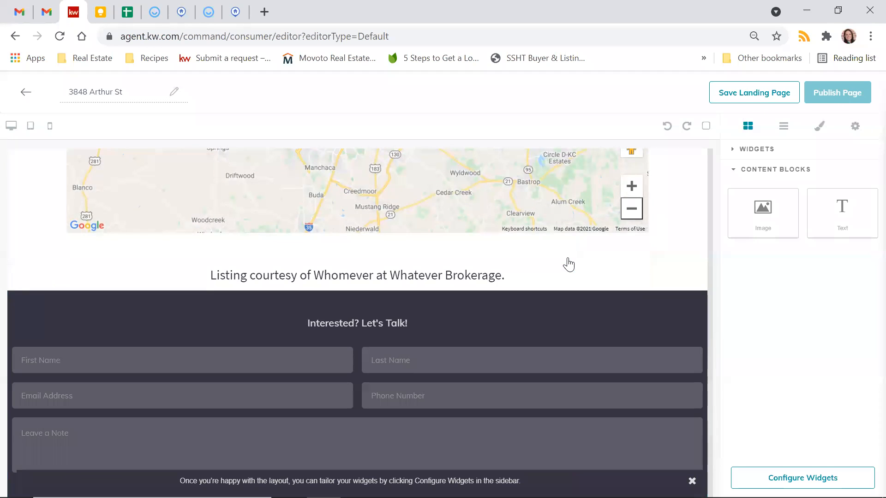
pyautogui.click(475, 281)
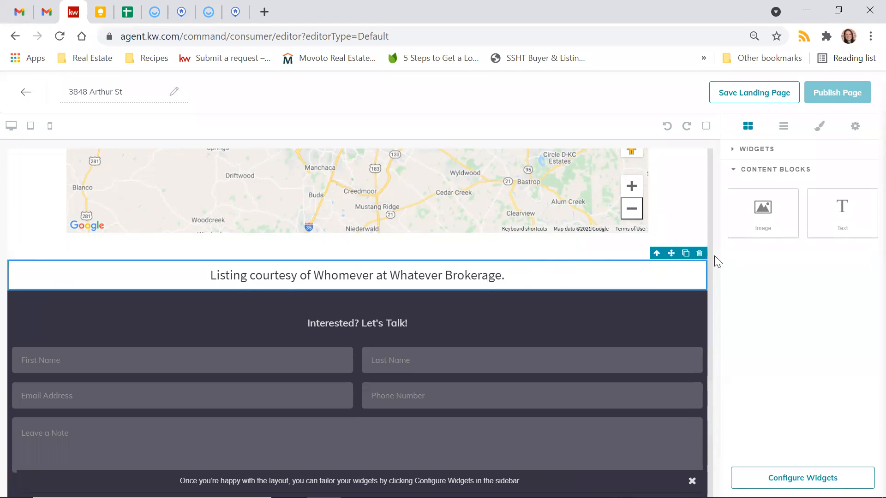
pyautogui.click(699, 253)
pyautogui.scroll(-5, 483, 361)
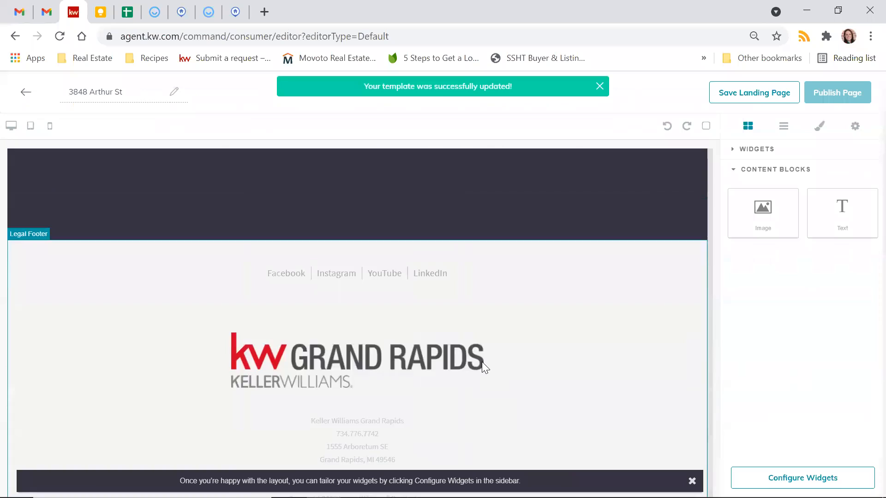
pyautogui.scroll(15, 482, 362)
pyautogui.scroll(15, 484, 368)
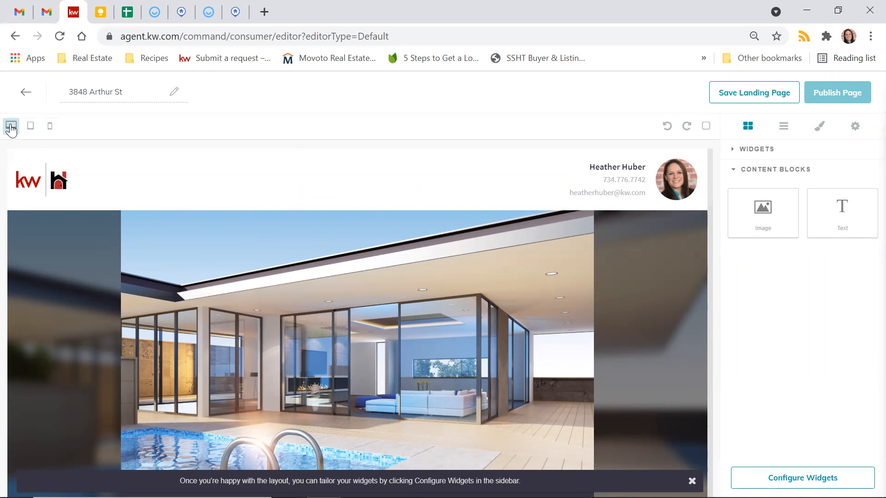
pyautogui.scroll(-2, 82, 296)
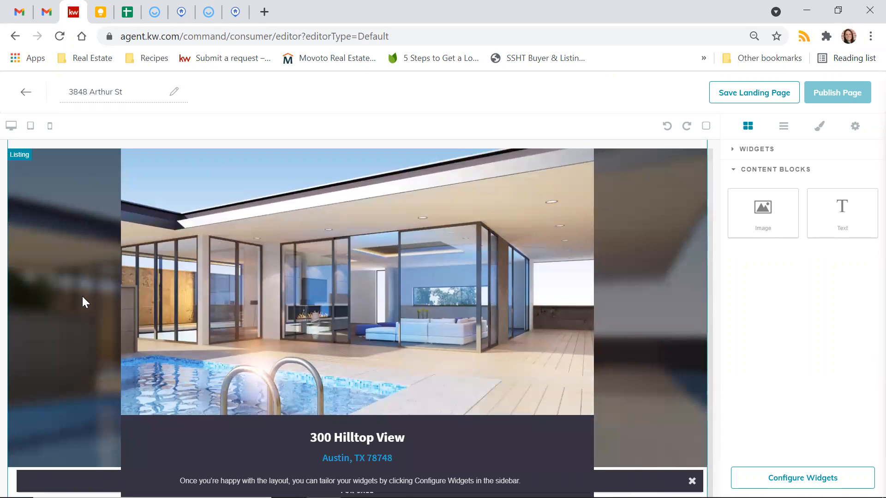
pyautogui.scroll(-4, 83, 296)
pyautogui.scroll(-15, 82, 298)
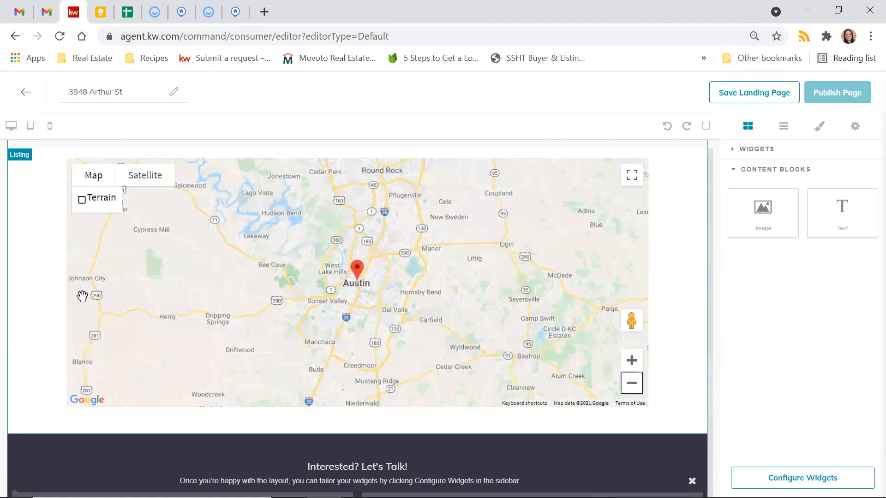
pyautogui.scroll(20, 82, 296)
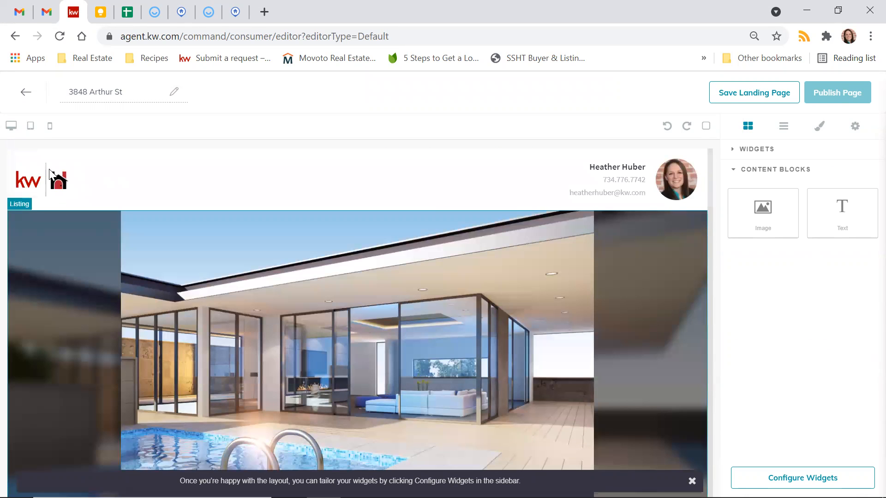
pyautogui.click(31, 126)
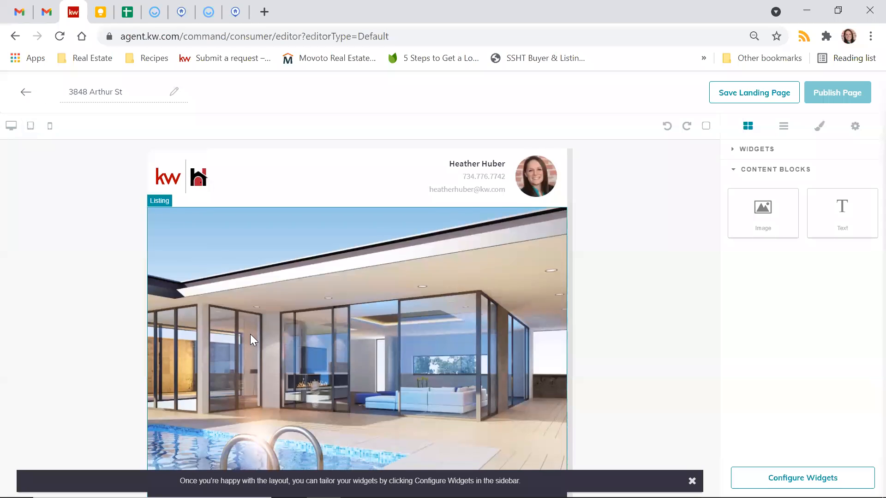
pyautogui.scroll(-2, 250, 335)
pyautogui.scroll(-18, 250, 335)
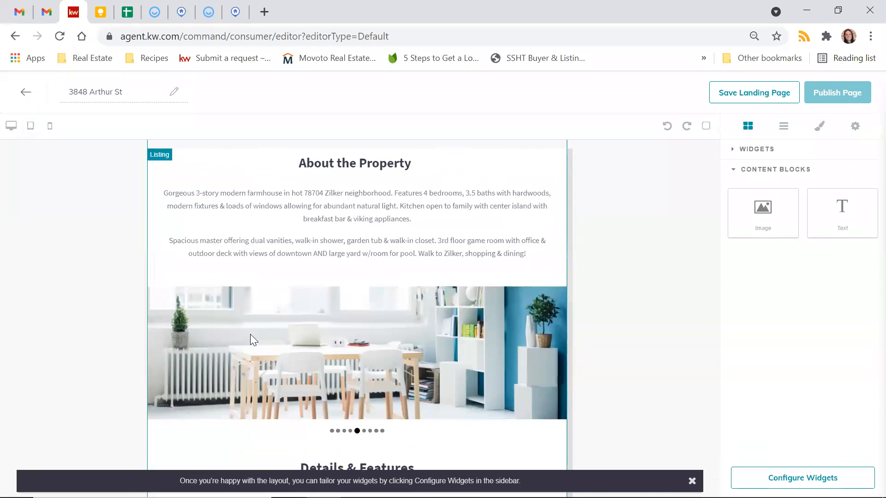
pyautogui.scroll(-15, 251, 334)
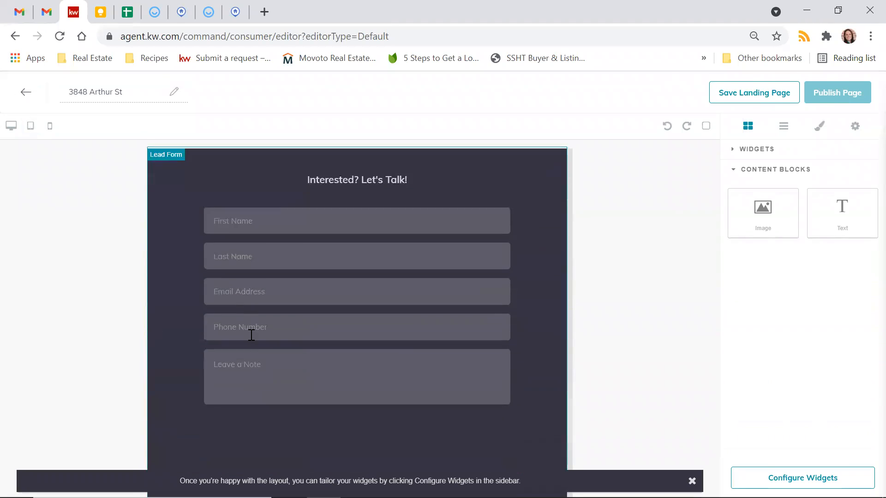
pyautogui.scroll(20, 250, 339)
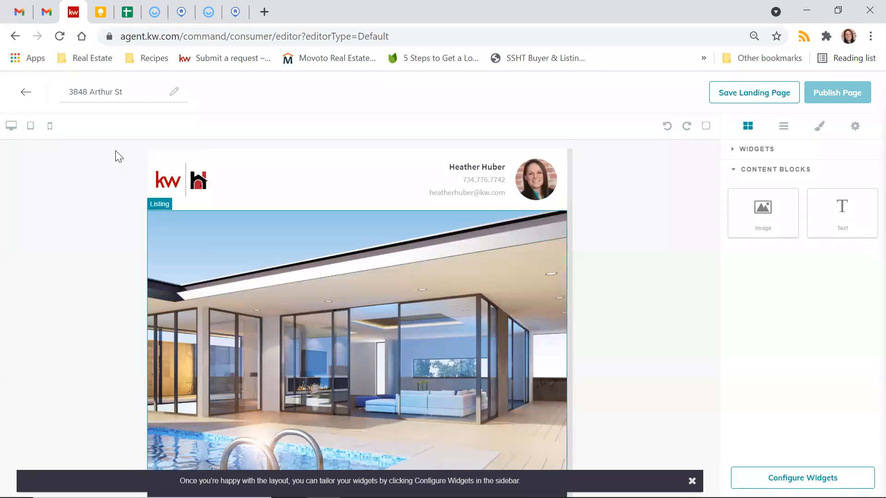
pyautogui.click(50, 129)
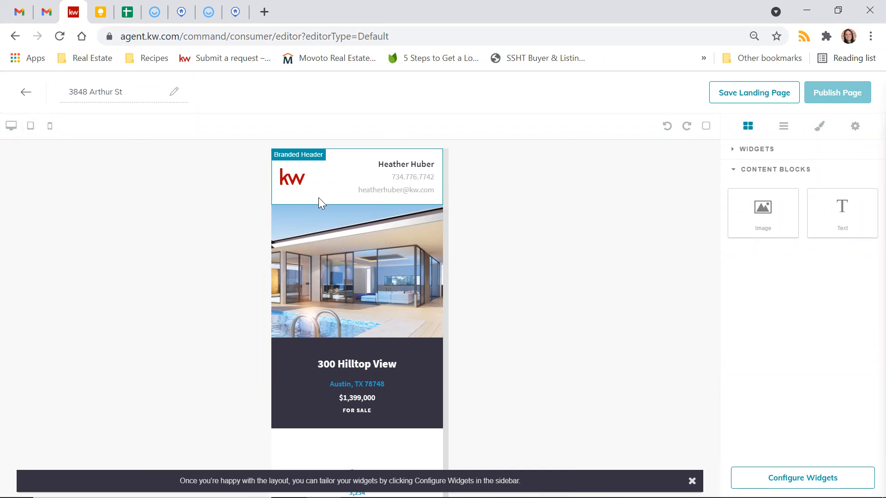
pyautogui.scroll(-4, 318, 199)
pyautogui.scroll(-2, 319, 198)
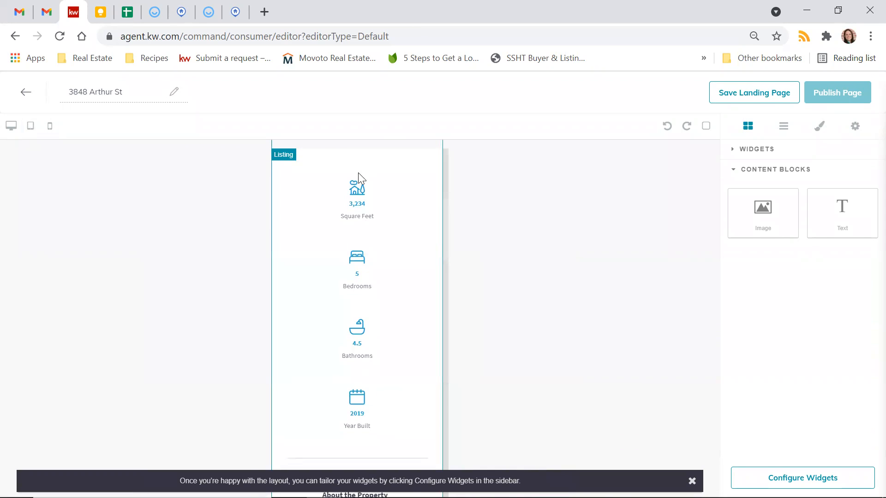
pyautogui.scroll(-12, 338, 275)
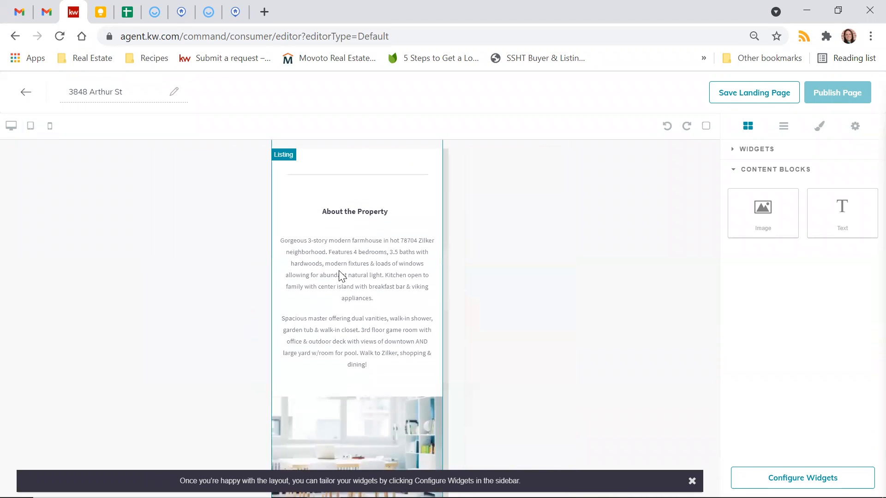
pyautogui.scroll(-15, 339, 273)
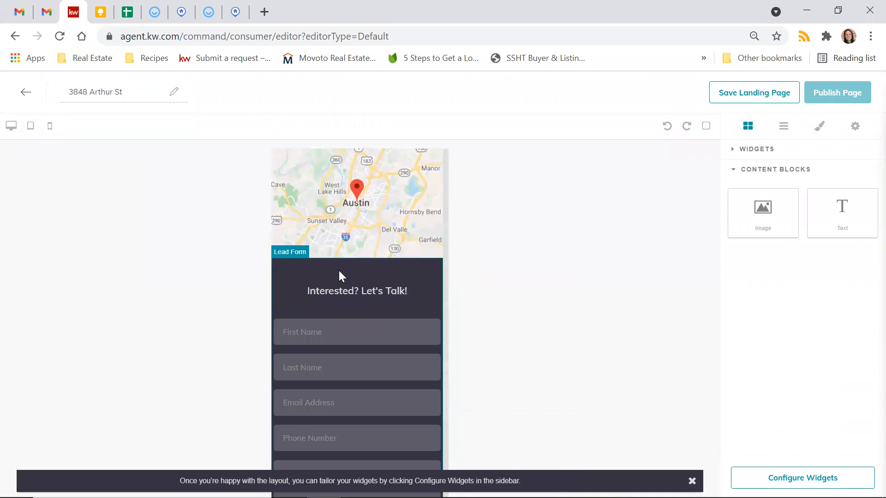
pyautogui.scroll(20, 339, 272)
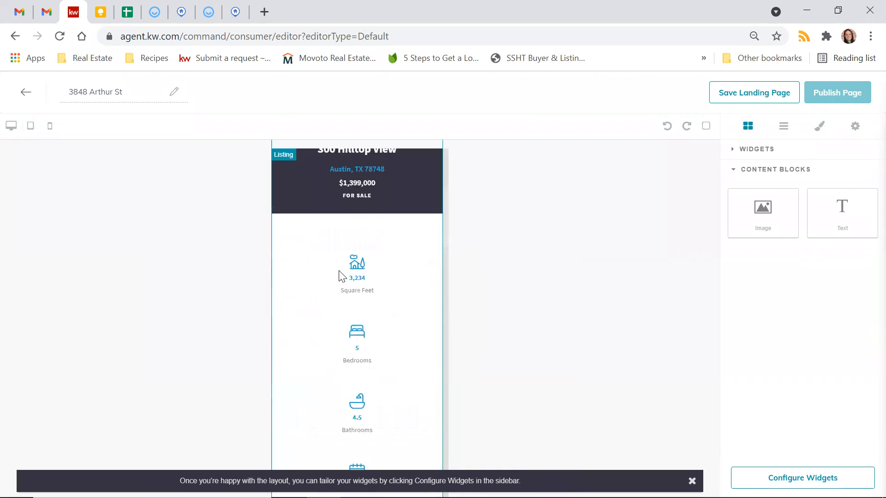
pyautogui.click(11, 130)
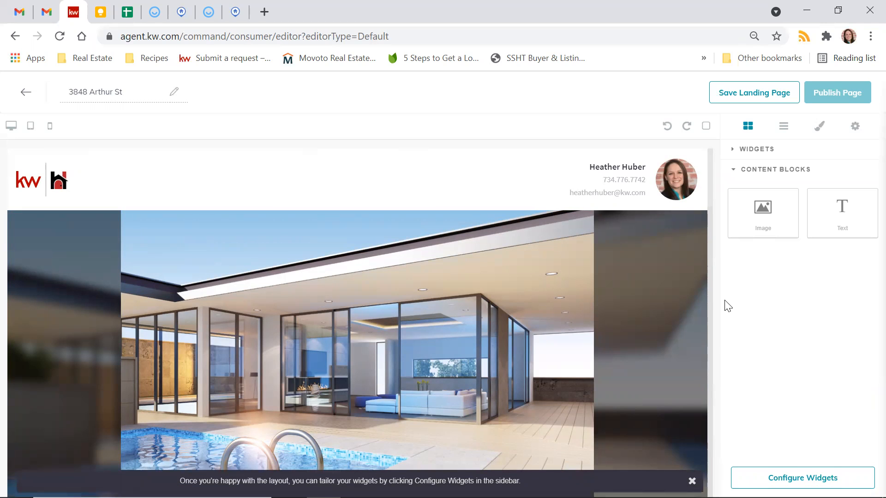
# Step: Fill the Branded Header text with 'Here's a Header' and save and apply it
pyautogui.click(802, 478)
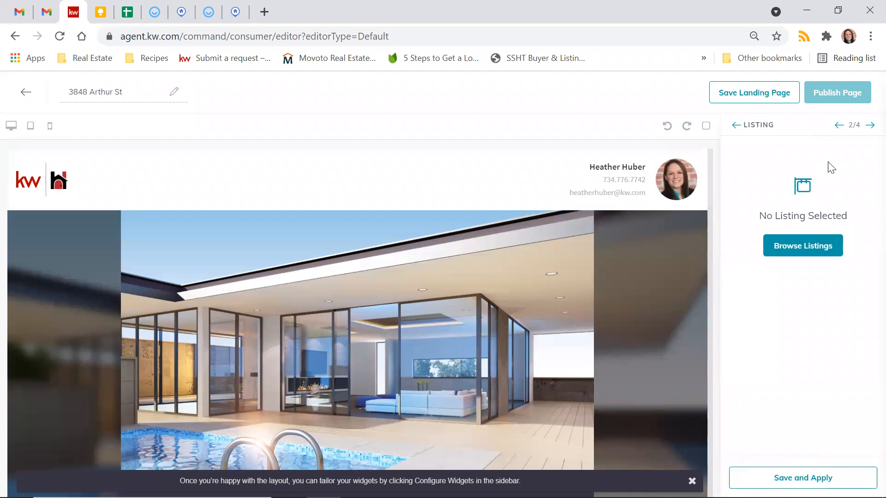
pyautogui.click(838, 126)
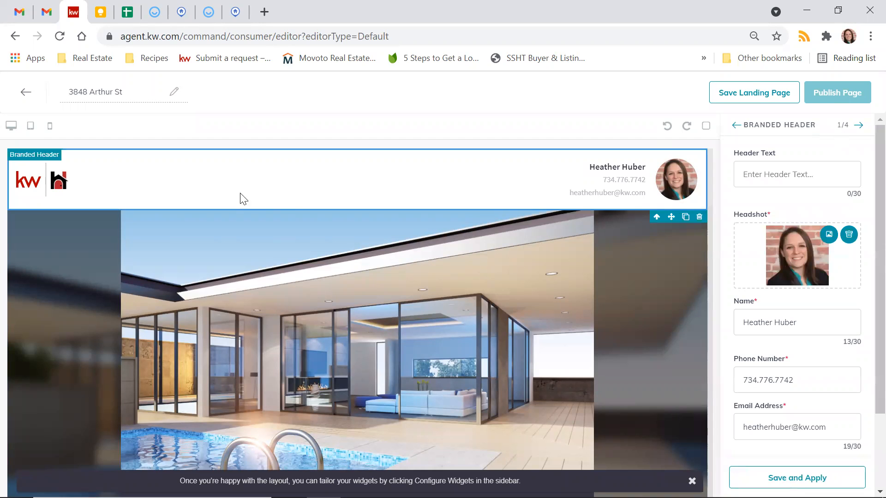
pyautogui.click(795, 169)
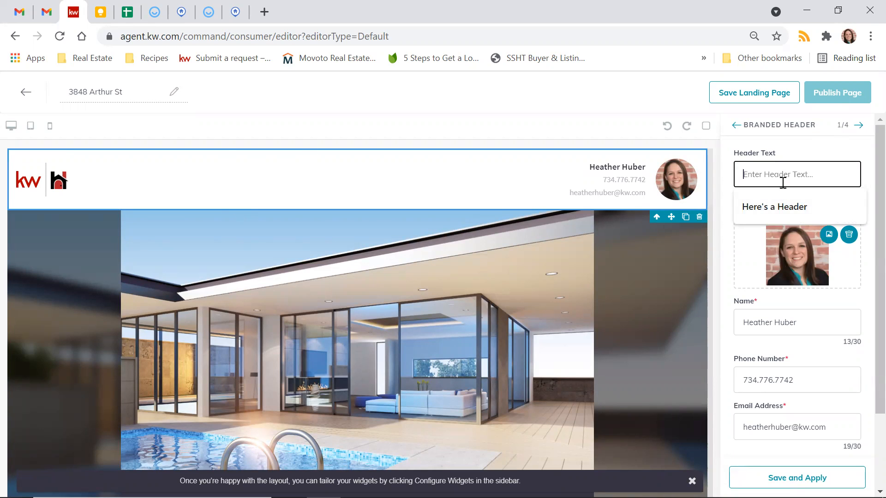
pyautogui.click(780, 210)
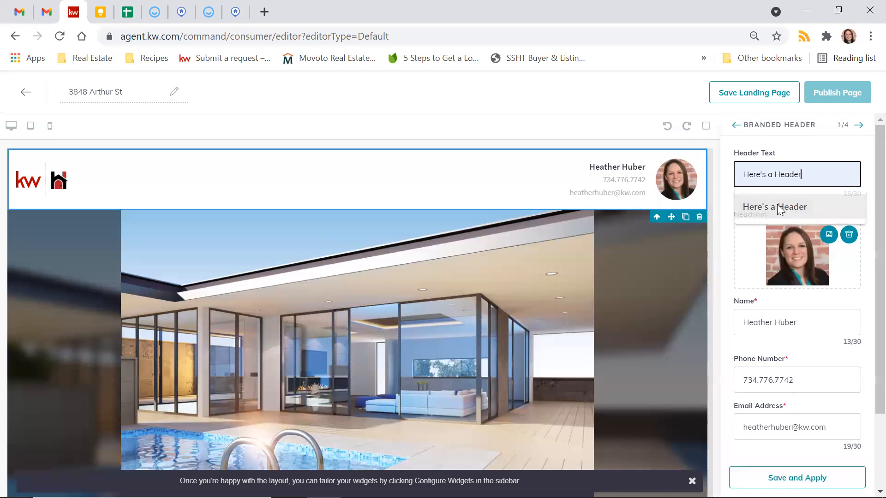
pyautogui.moveTo(740, 176); pyautogui.dragTo(835, 183)
pyautogui.click(835, 183)
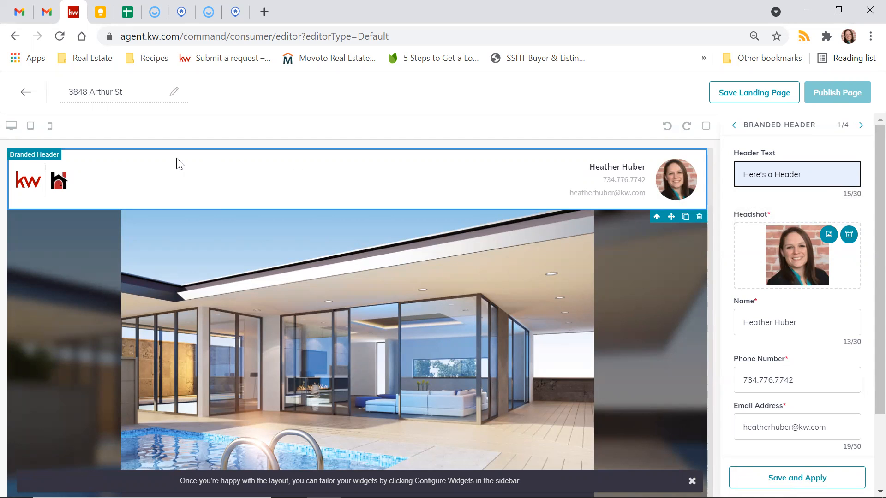
pyautogui.click(812, 476)
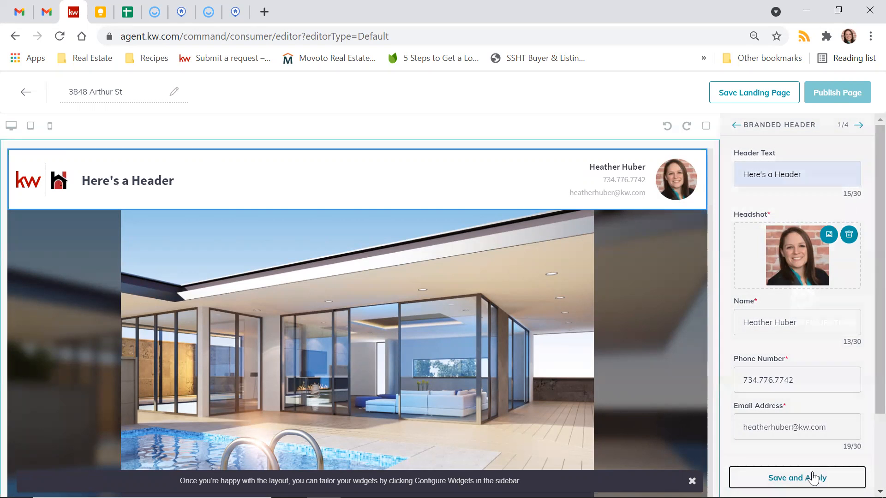
# Step: Check the phone, tablet and desktop previews, then select the header text for replacement
pyautogui.click(50, 126)
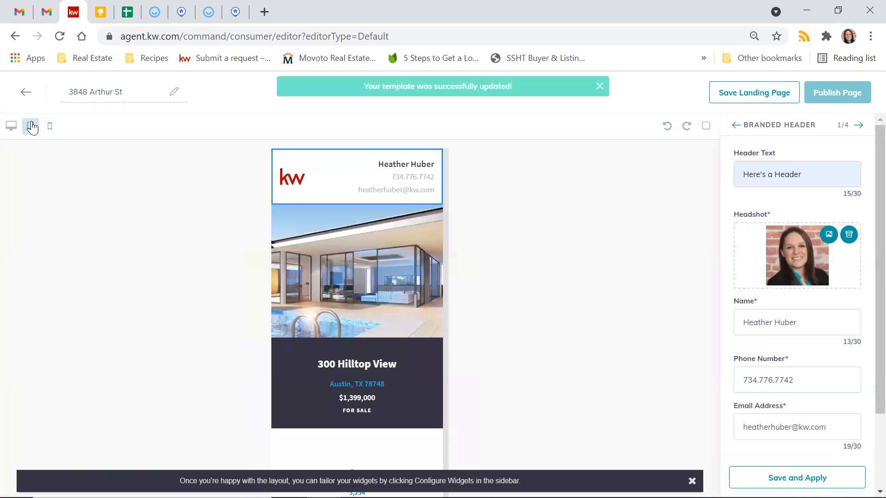
pyautogui.click(31, 126)
pyautogui.click(10, 127)
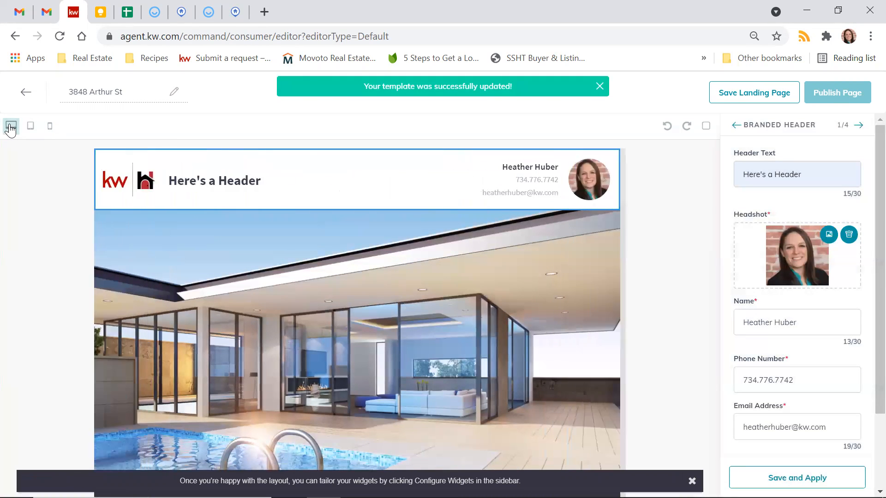
pyautogui.click(815, 175)
pyautogui.moveTo(815, 174); pyautogui.dragTo(564, 153)
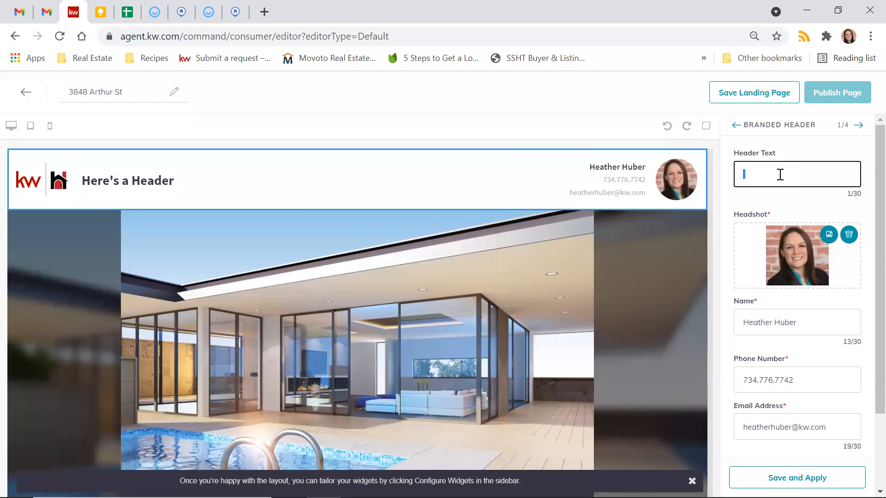
# Step: Change the header text to 'Rustic Country Living' and save and apply it
pyautogui.write('Rustic Country Living')
pyautogui.click(776, 198)
pyautogui.scroll(-2, 772, 197)
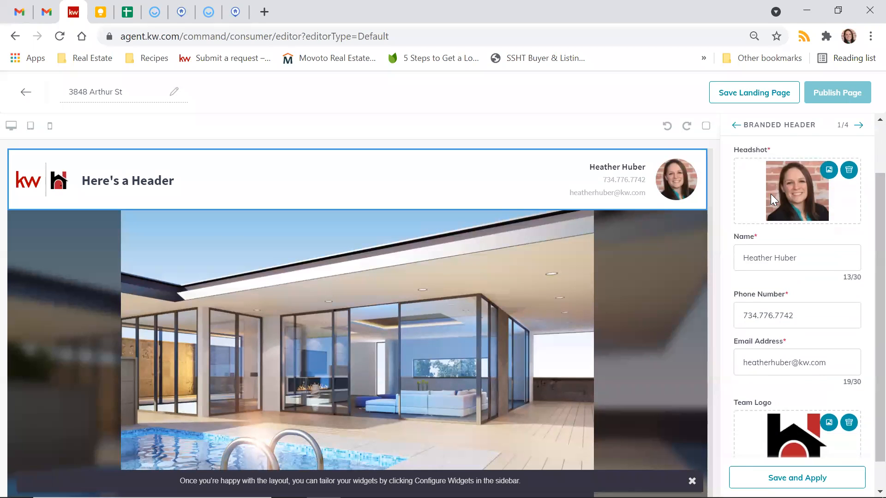
pyautogui.click(768, 475)
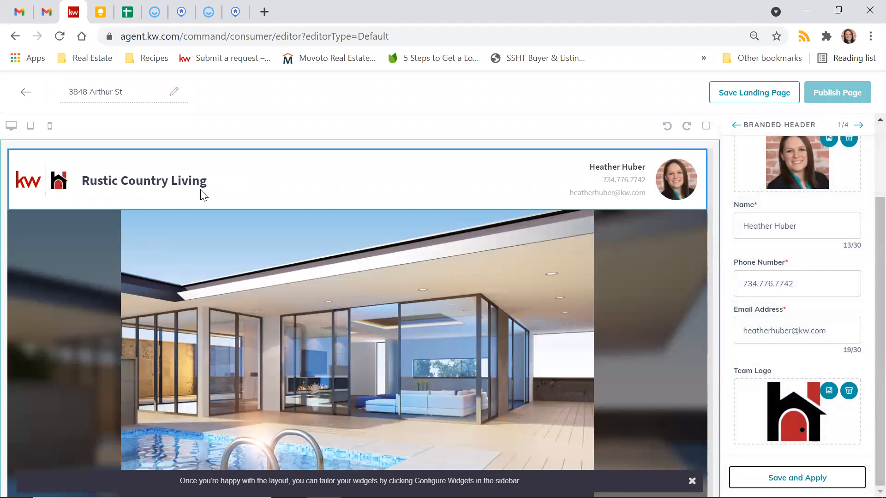
# Step: Search listings by property address for '123 elmwood' and select 123 Elmwood Street NE
pyautogui.click(859, 126)
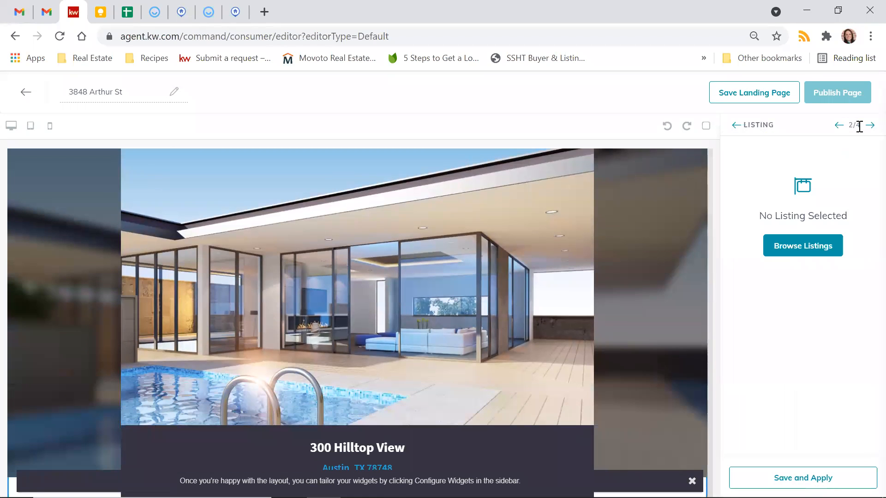
pyautogui.click(831, 253)
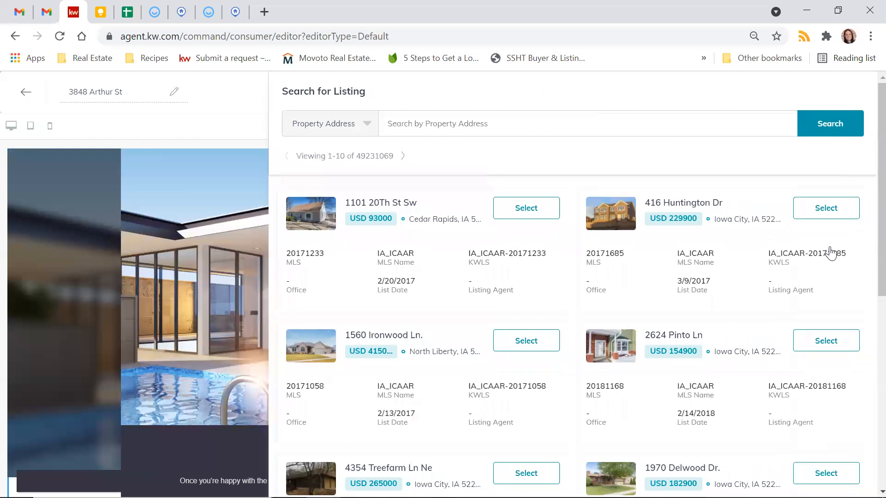
pyautogui.click(437, 125)
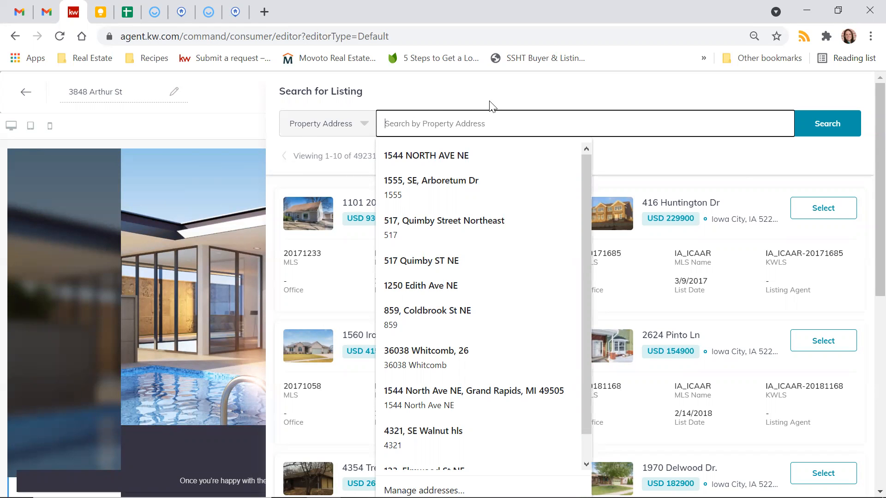
pyautogui.write('123 elmwod')
pyautogui.press('BackSpace')
pyautogui.write('od')
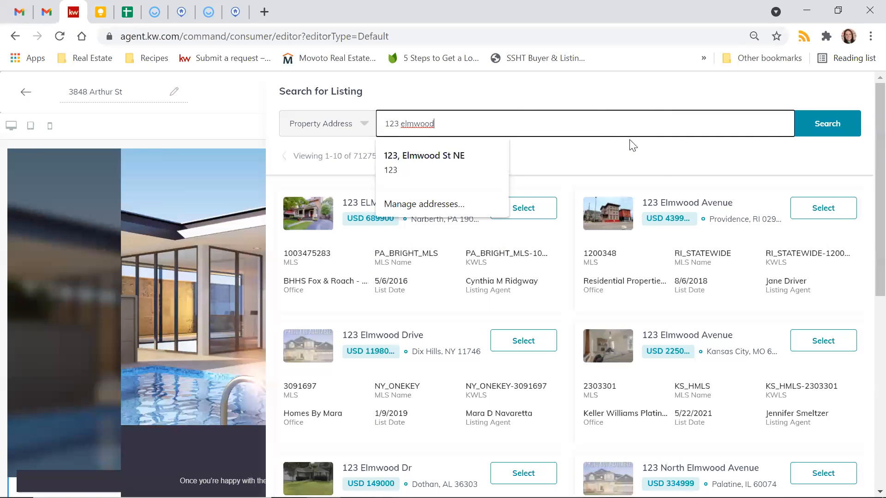
pyautogui.click(632, 145)
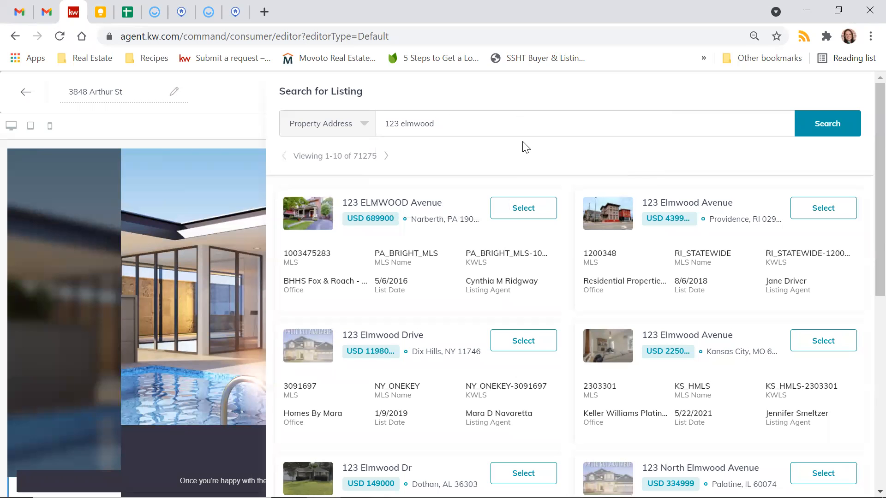
pyautogui.scroll(-4, 492, 285)
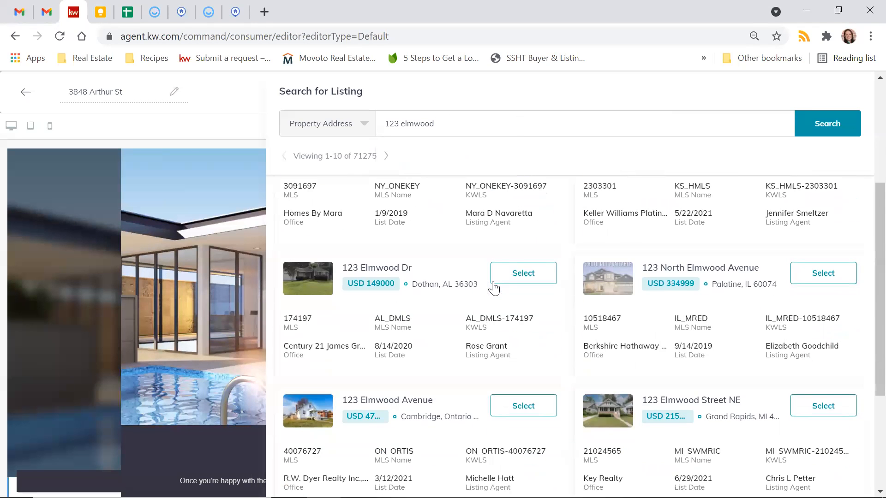
pyautogui.scroll(-2, 493, 287)
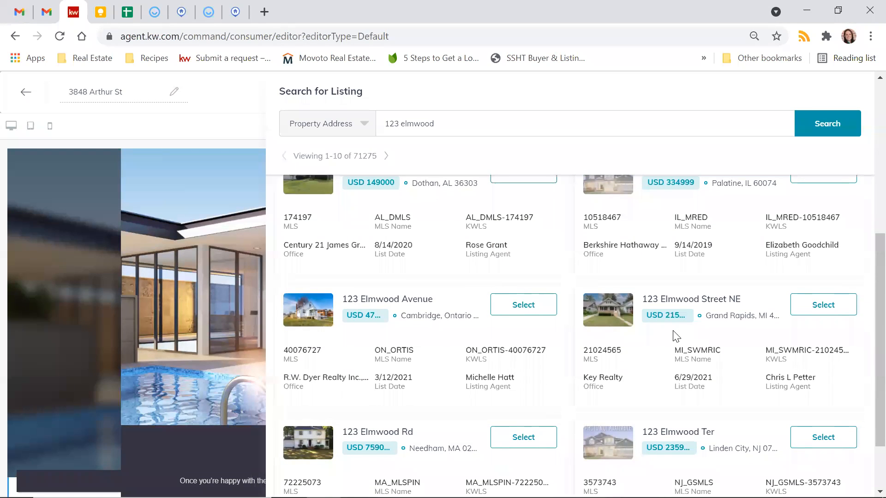
pyautogui.click(819, 317)
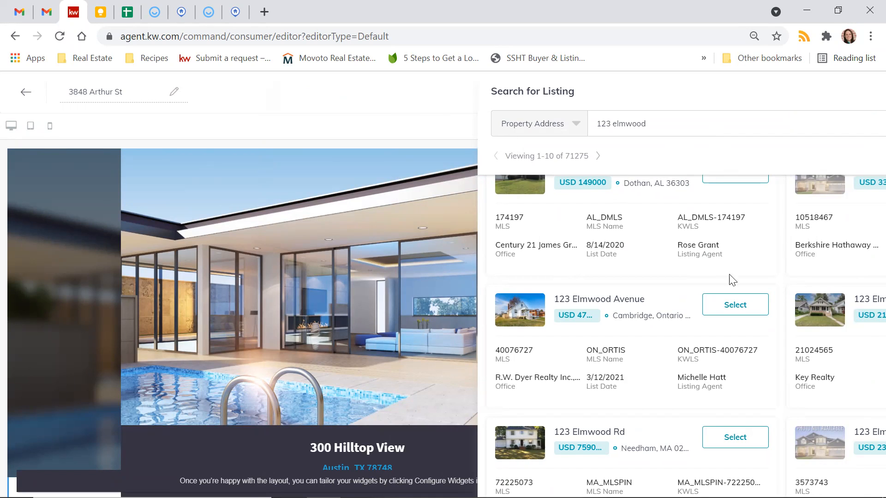
# Step: Keep the header image as From Listing and save and apply the 123 Elmwood Street NE listing
pyautogui.moveTo(711, 497)
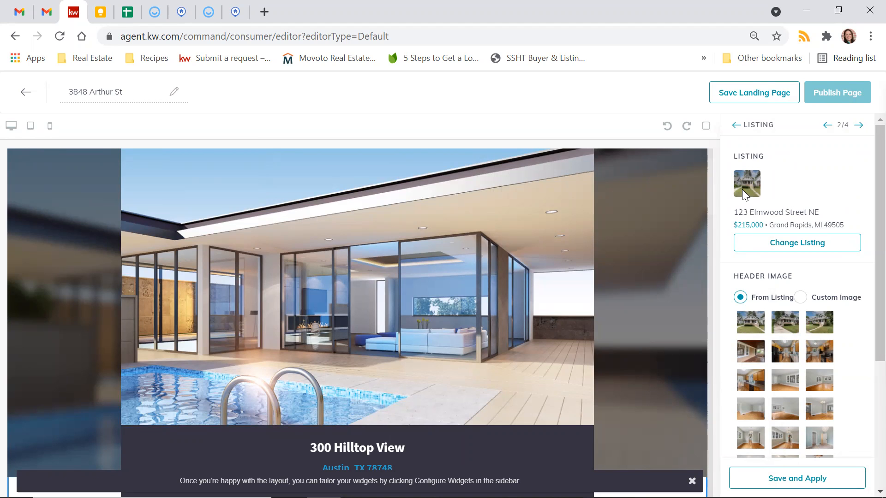
pyautogui.scroll(-1, 748, 191)
pyautogui.scroll(1, 754, 194)
pyautogui.scroll(-3, 763, 198)
pyautogui.scroll(2, 763, 198)
pyautogui.scroll(-1, 764, 198)
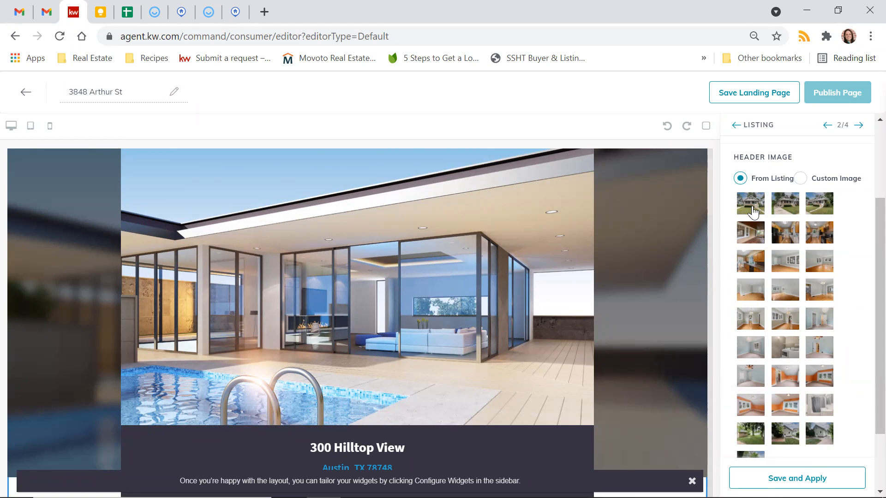
pyautogui.scroll(-2, 773, 285)
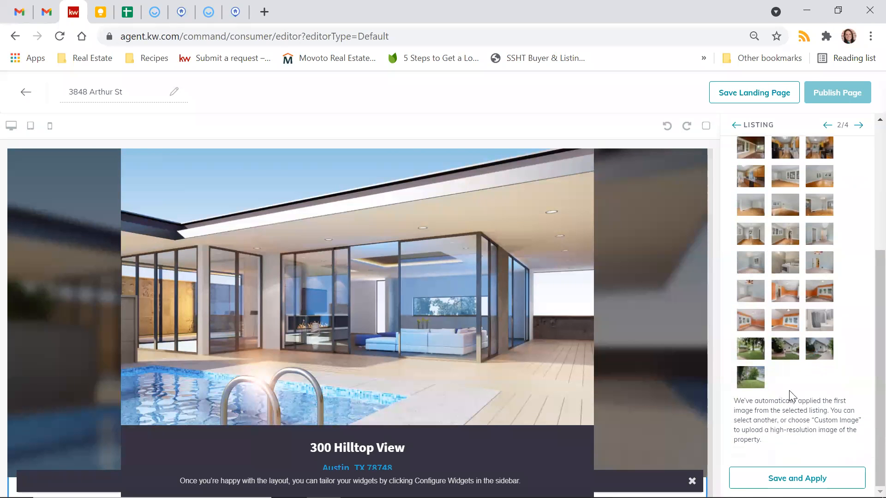
pyautogui.click(797, 477)
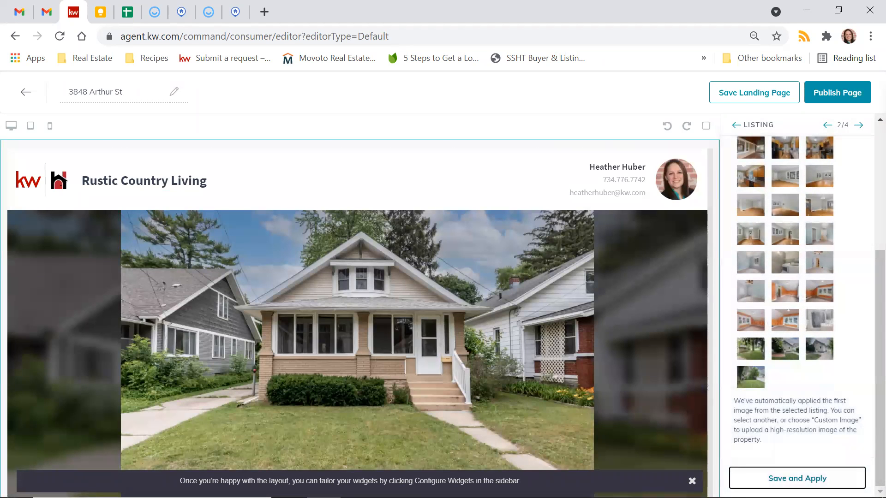
# Step: Scroll through the 123 Elmwood page preview and advance the photo carousel four pictures
pyautogui.scroll(-3, 663, 375)
pyautogui.scroll(2, 662, 376)
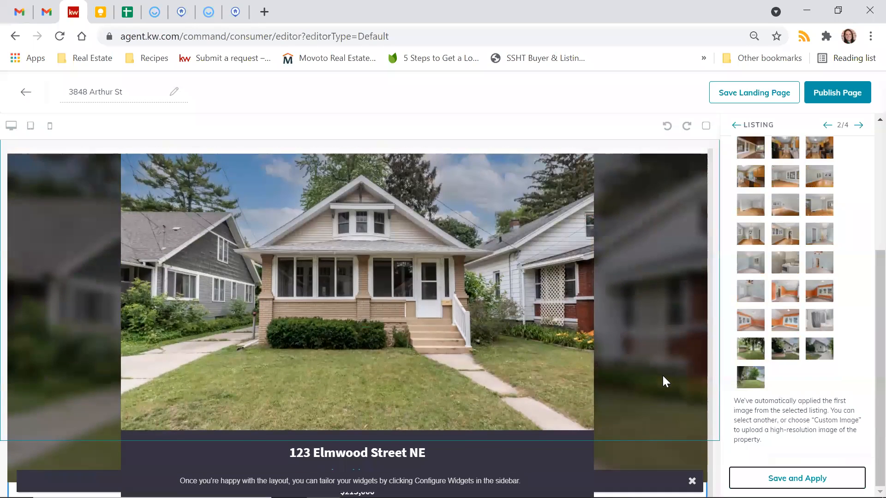
pyautogui.scroll(-3, 330, 295)
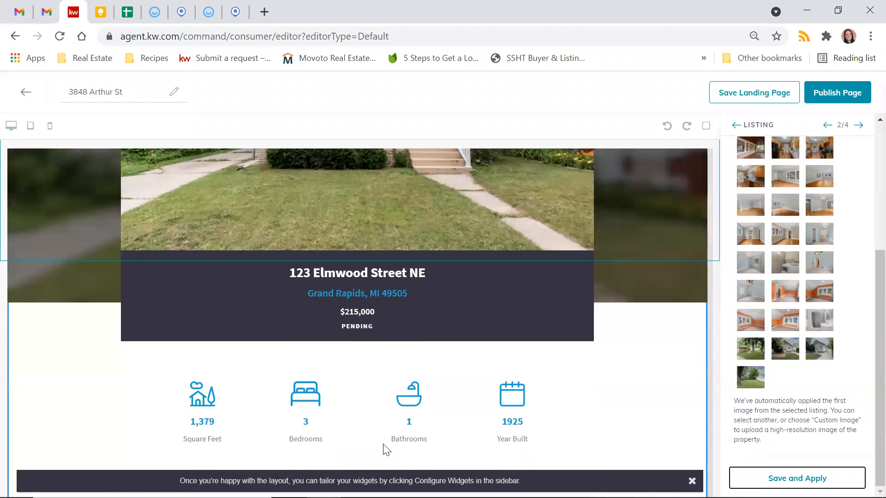
pyautogui.scroll(-3, 348, 285)
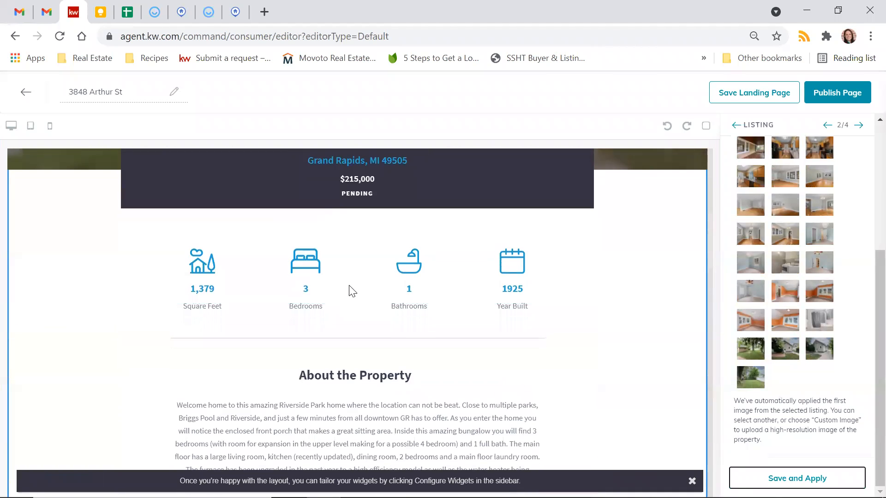
pyautogui.scroll(3, 349, 285)
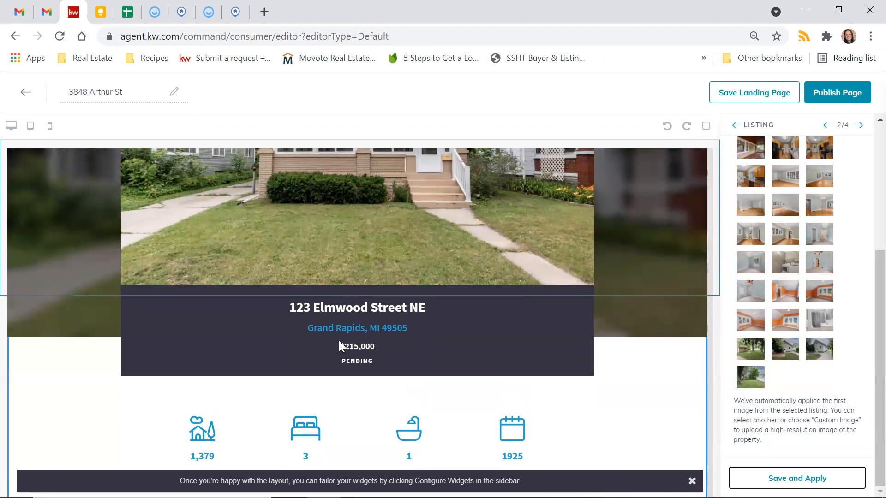
pyautogui.scroll(-3, 378, 342)
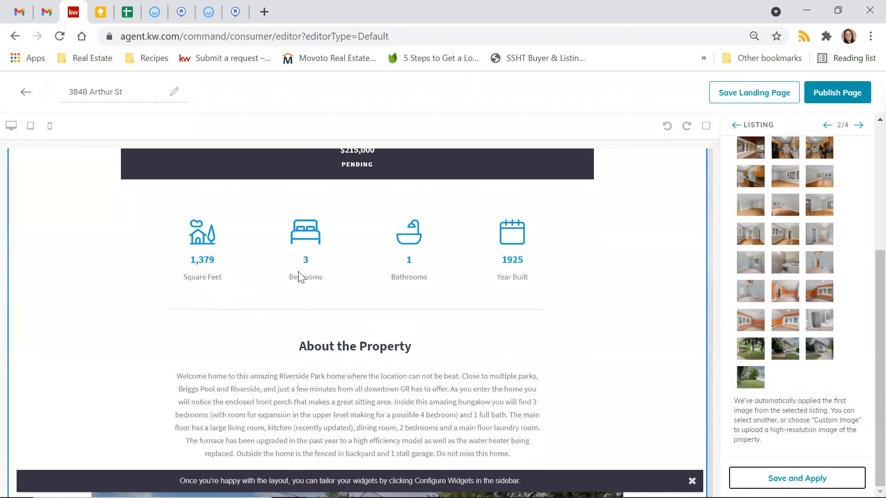
pyautogui.scroll(-1, 475, 291)
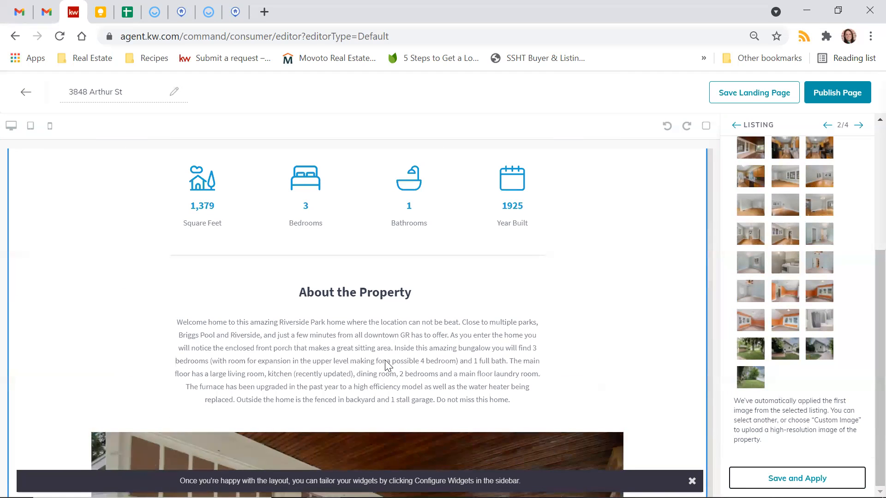
pyautogui.scroll(-4, 599, 323)
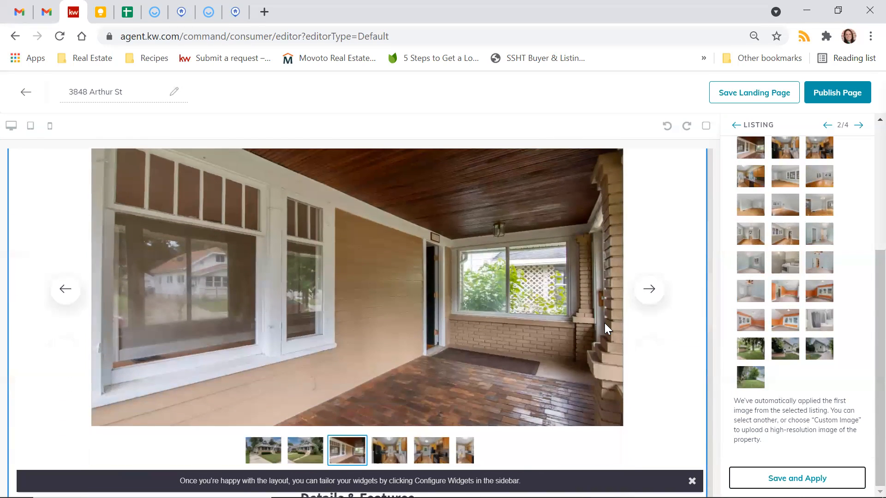
pyautogui.click(650, 291)
pyautogui.click(650, 291)
pyautogui.click(650, 291)
pyautogui.click(650, 291)
# Step: Review the rest of the page preview, then move on to the Lead Form settings
pyautogui.scroll(-4, 652, 297)
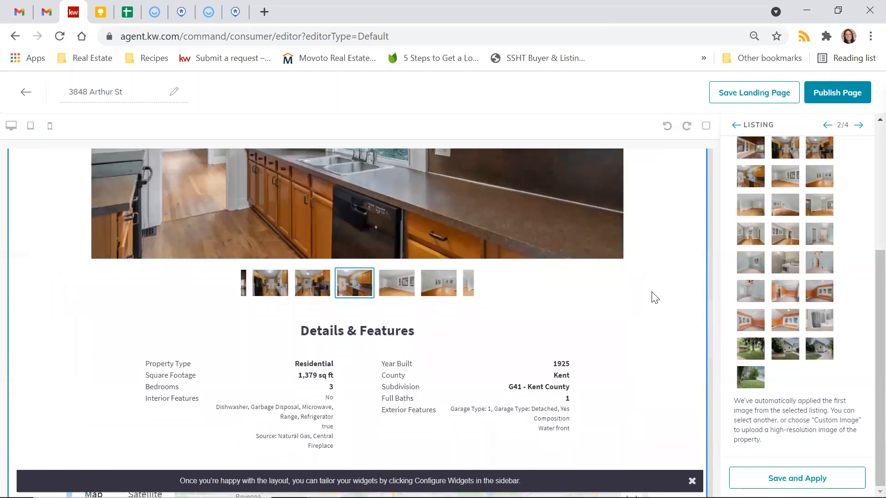
pyautogui.scroll(-4, 654, 298)
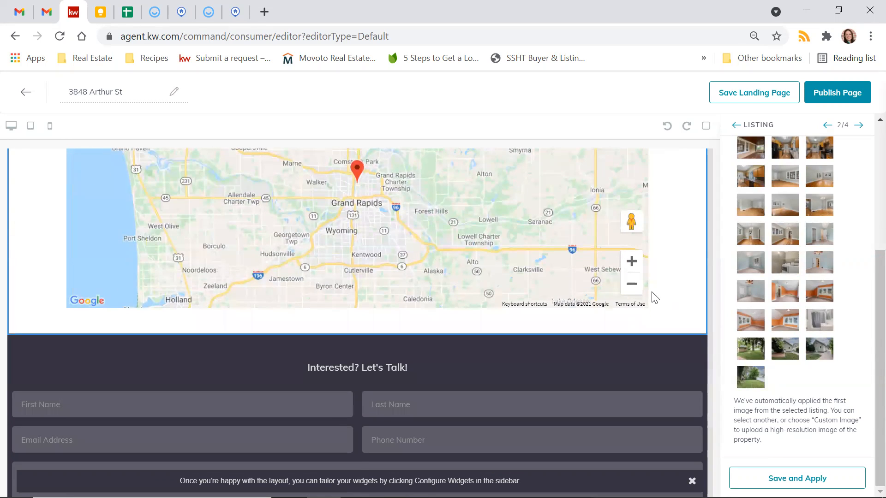
pyautogui.scroll(-1, 652, 295)
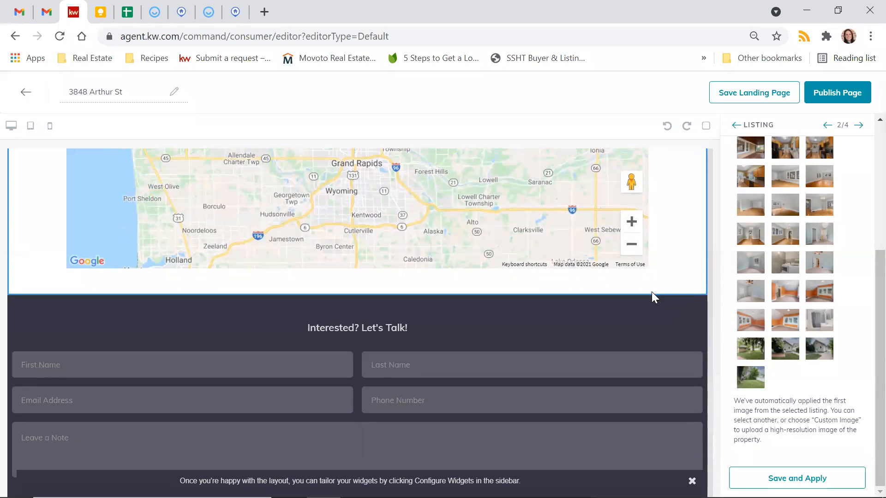
pyautogui.scroll(5, 673, 311)
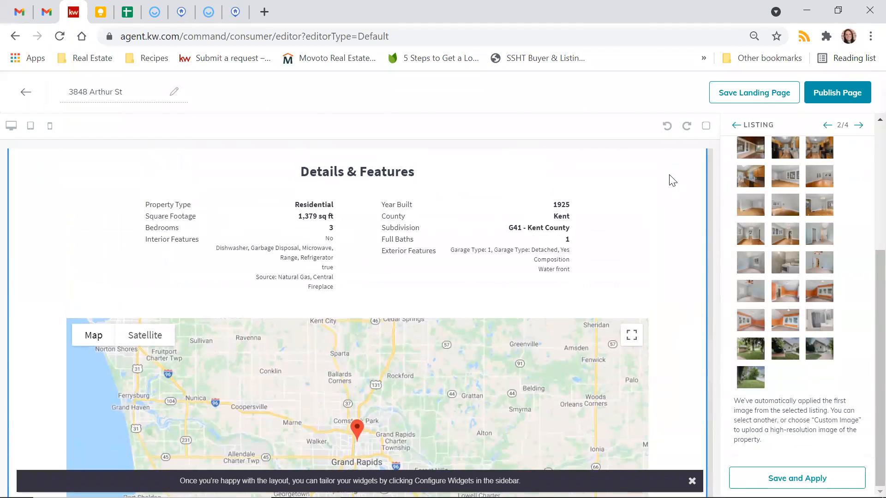
pyautogui.click(858, 125)
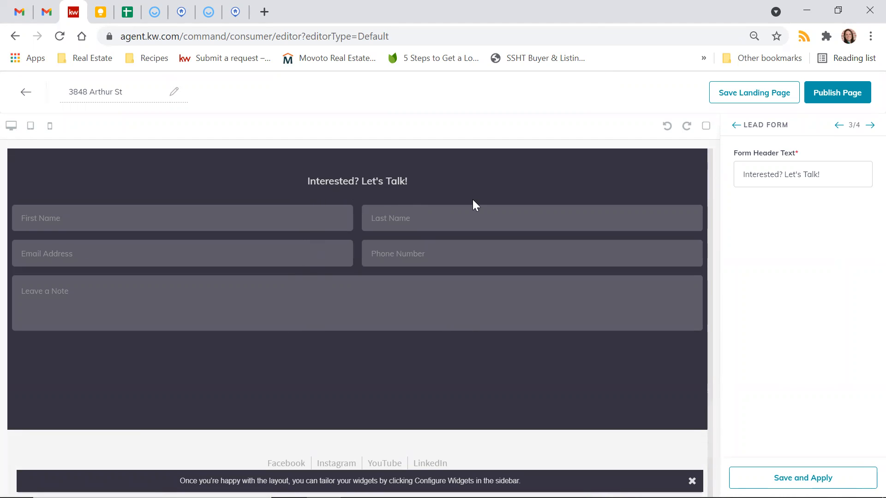
# Step: Replace 'Let's Talk!' in the form header with 'Or maybe this wasn't the right fit.'
pyautogui.click(831, 173)
pyautogui.moveTo(832, 174); pyautogui.dragTo(784, 175)
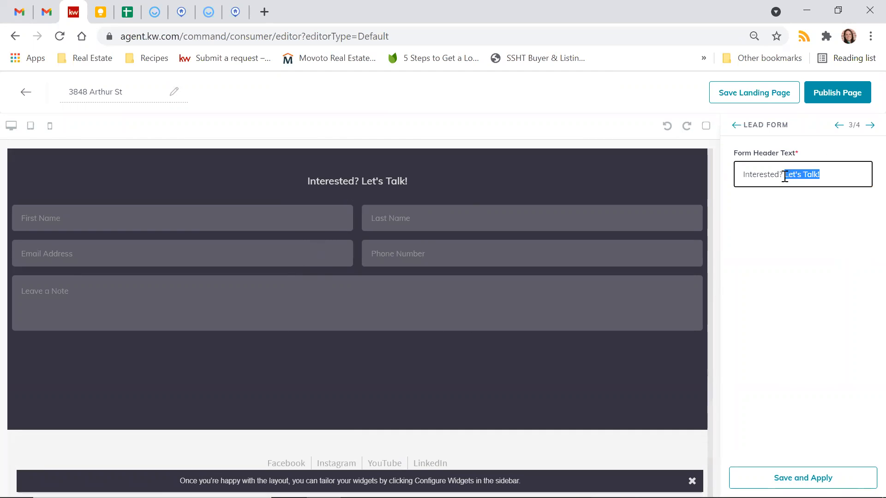
pyautogui.write('Or maybe thig')
pyautogui.press('BackSpace')
pyautogui.write("s wasn't the right fit.")
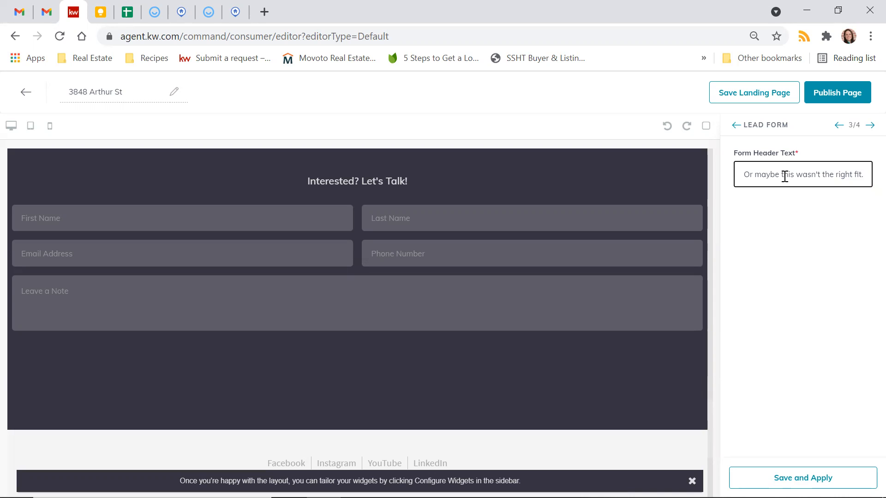
# Step: Append a <br> line break and 'Either way, let's chat' to the form header, then save and apply
pyautogui.moveTo(760, 176); pyautogui.dragTo(643, 170)
pyautogui.click(754, 176)
pyautogui.moveTo(755, 175); pyautogui.dragTo(871, 177)
pyautogui.click(850, 178)
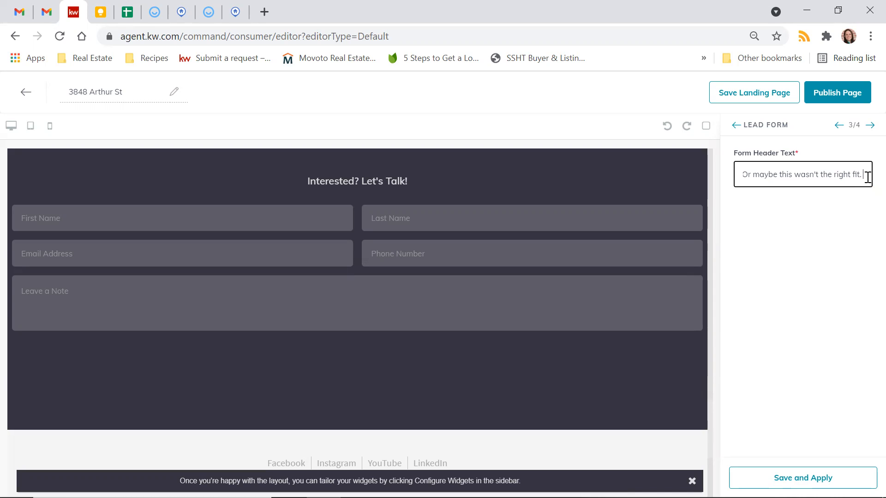
pyautogui.write('<bb')
pyautogui.press('BackSpace')
pyautogui.write('r')
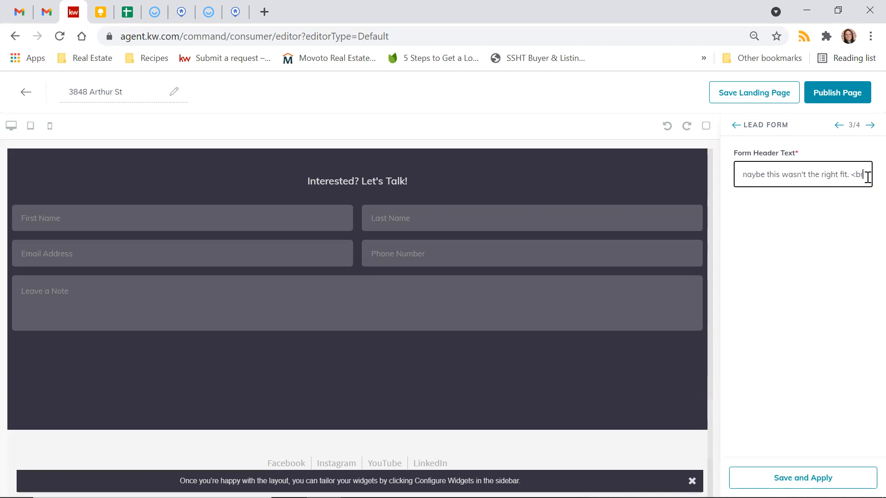
pyautogui.write('>')
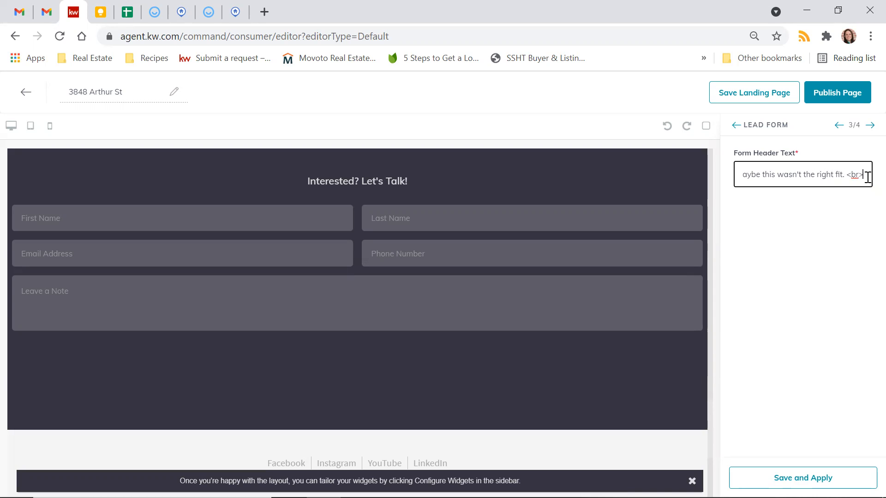
pyautogui.write('E')
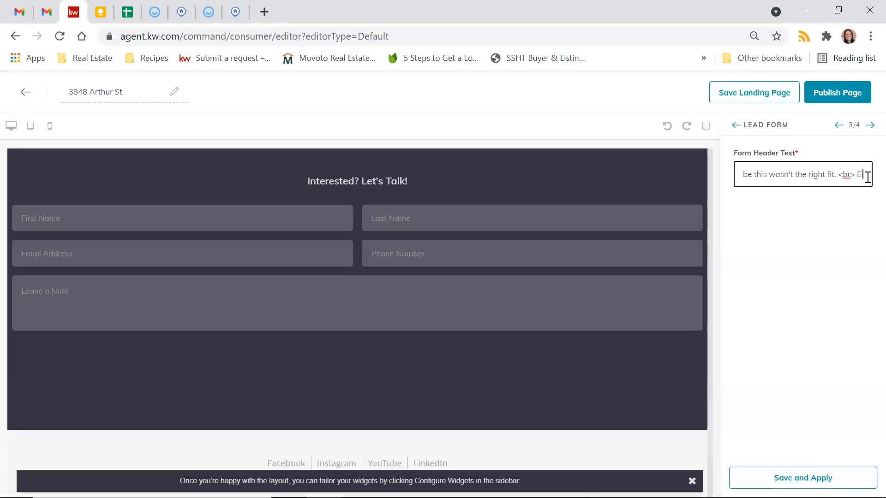
pyautogui.write("ither way, let's cho")
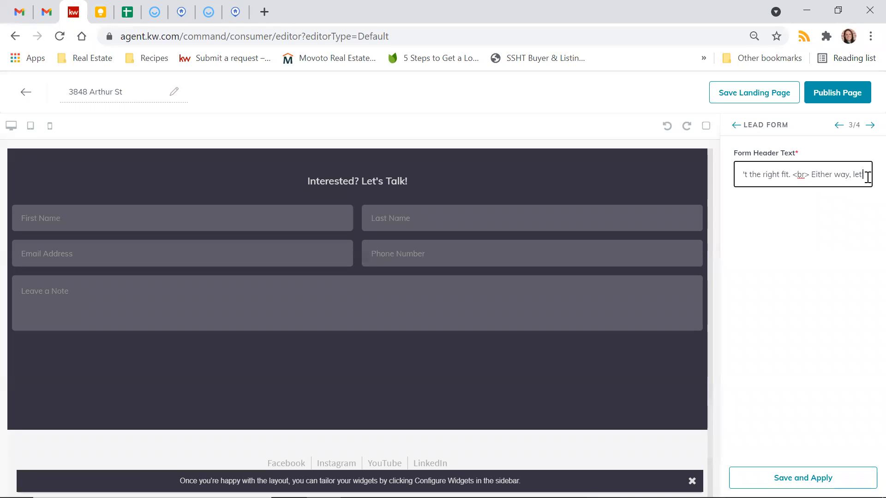
pyautogui.write('at')
pyautogui.click(790, 478)
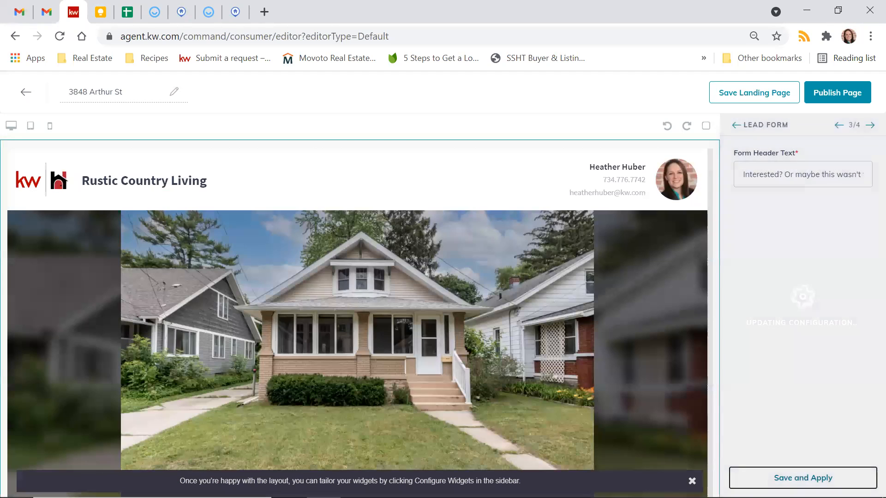
# Step: Wrap the lead form heading in <center></center> tags and save and apply it
pyautogui.scroll(-18, 490, 362)
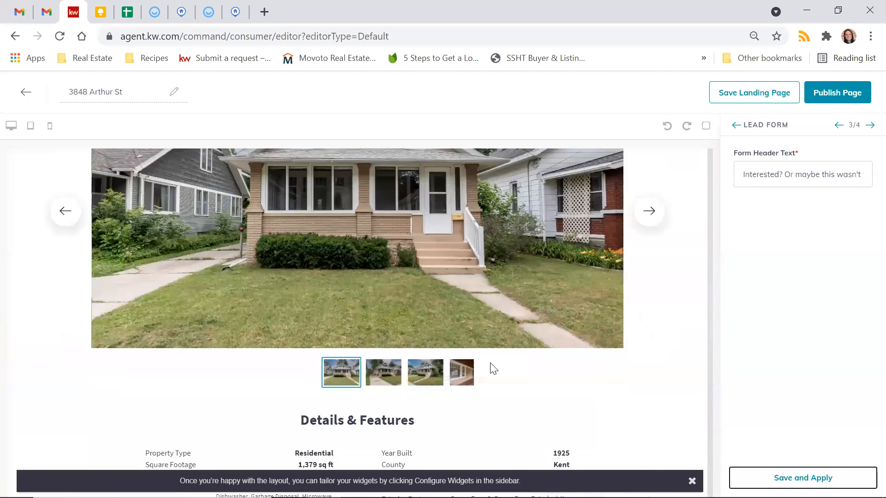
pyautogui.scroll(-6, 490, 362)
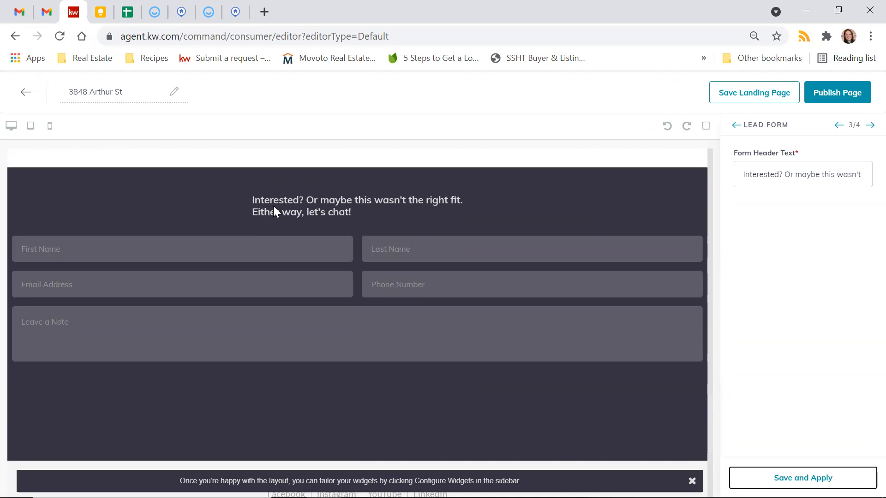
pyautogui.click(772, 176)
pyautogui.click(744, 176)
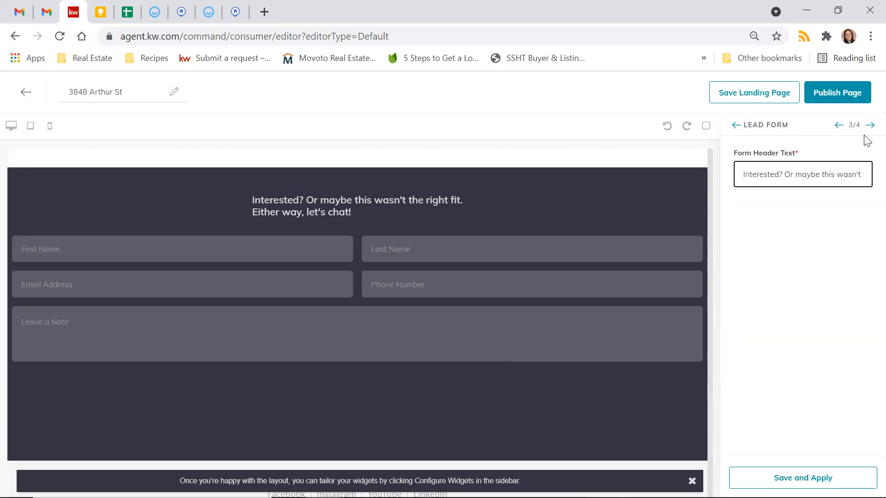
pyautogui.write('<center')
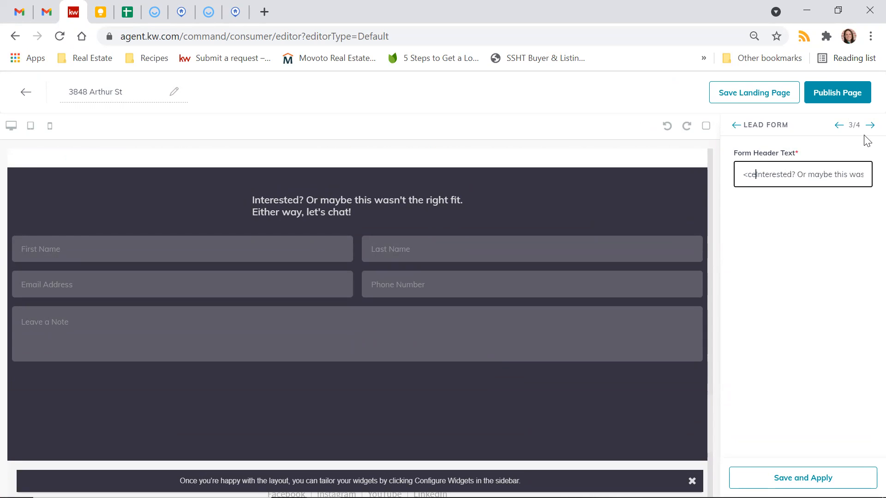
pyautogui.write('>')
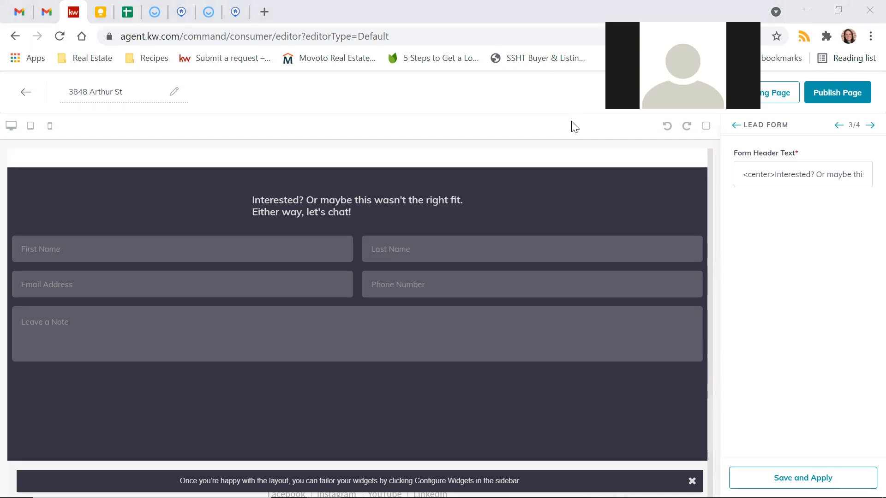
pyautogui.click(798, 249)
pyautogui.click(785, 177)
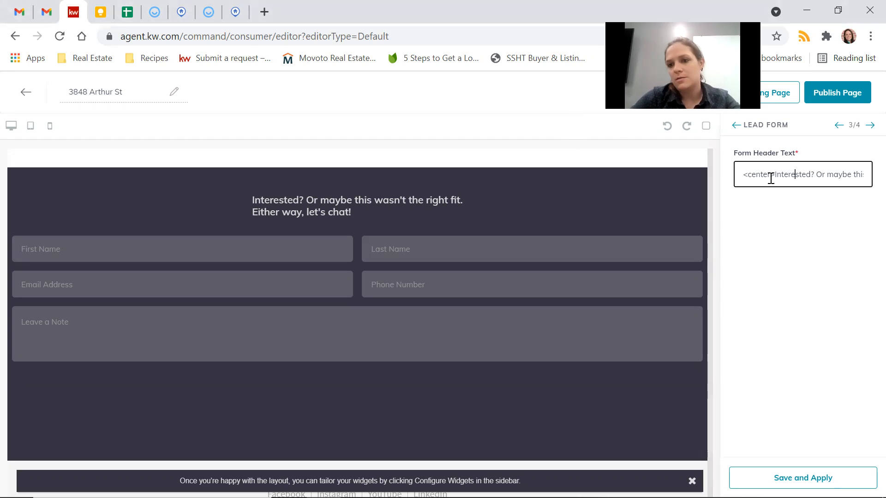
pyautogui.press('Right')
pyautogui.press('Right')
pyautogui.press('Right')
pyautogui.press('Right')
pyautogui.press('Right')
pyautogui.press('Right')
pyautogui.press('Right')
pyautogui.press('Right')
pyautogui.press('Right')
pyautogui.press('Right')
pyautogui.press('Right')
pyautogui.press('Right')
pyautogui.press('Right')
pyautogui.press('Right')
pyautogui.press('Right')
pyautogui.press('Right')
pyautogui.press('Right')
pyautogui.press('Right')
pyautogui.press('Right')
pyautogui.press('Right')
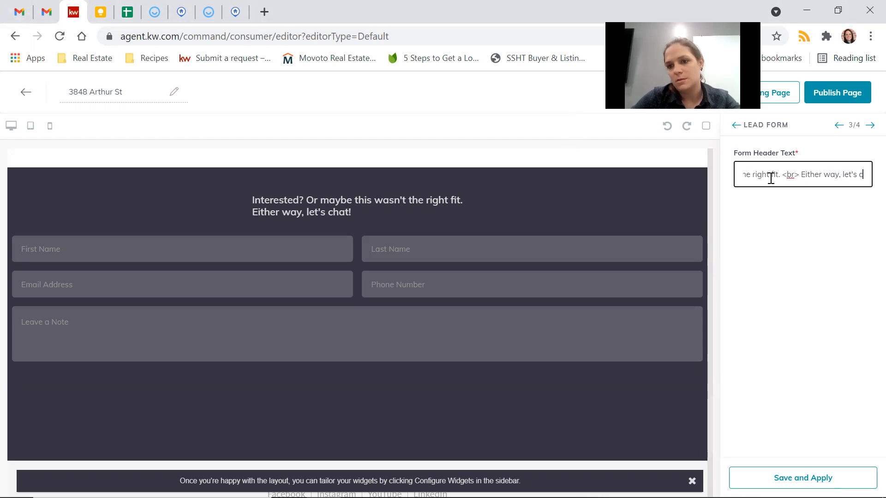
pyautogui.write('<')
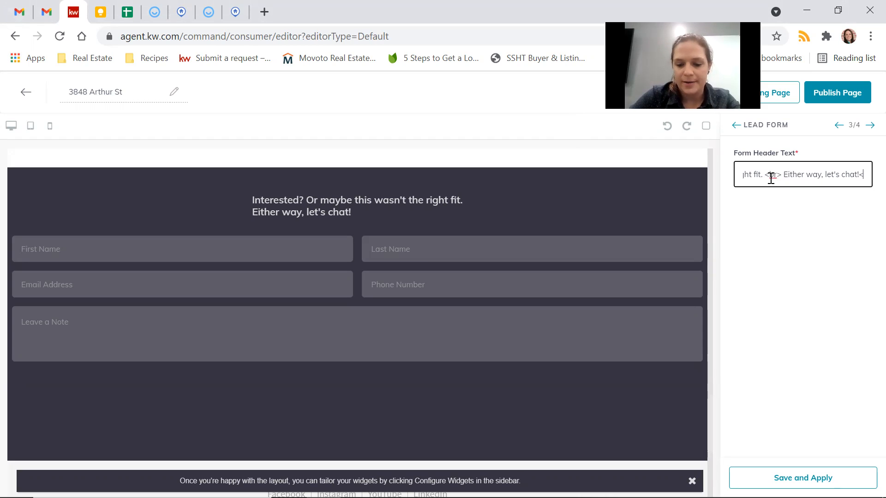
pyautogui.write('/center>')
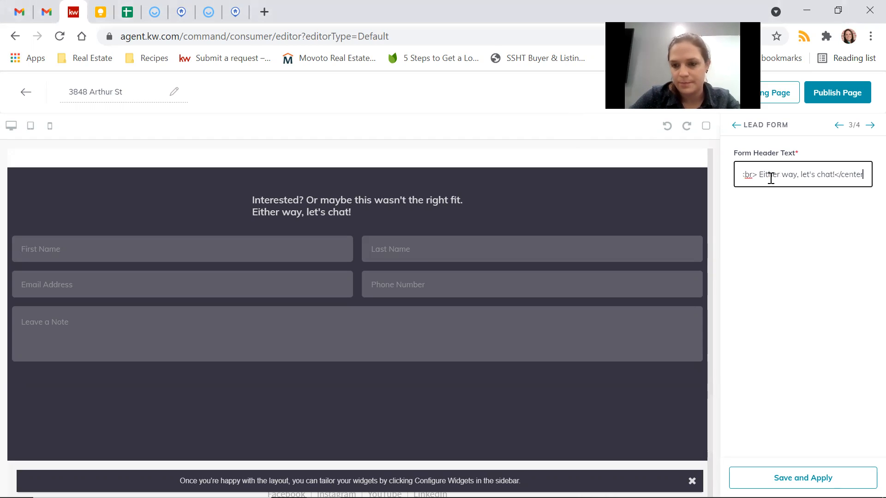
pyautogui.click(790, 479)
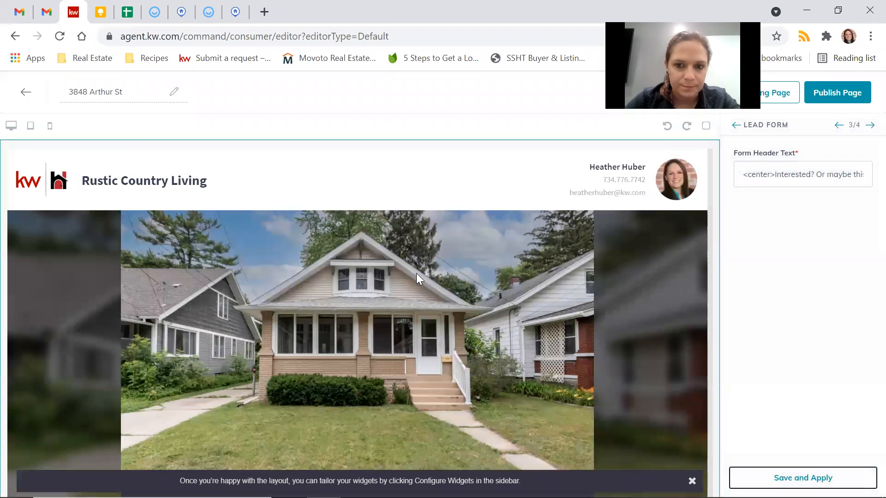
# Step: Scroll down to check the centered lead form heading, then move on to the Legal Footer settings
pyautogui.scroll(-15, 416, 273)
pyautogui.scroll(-5, 416, 273)
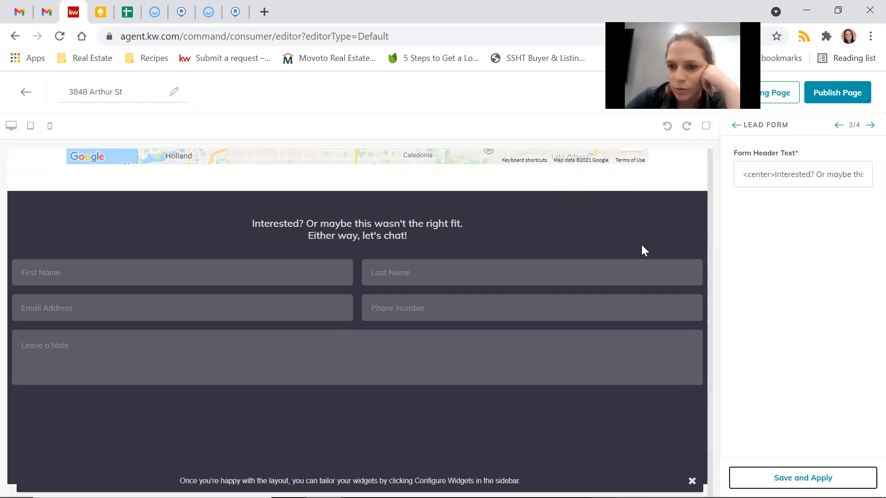
pyautogui.click(870, 126)
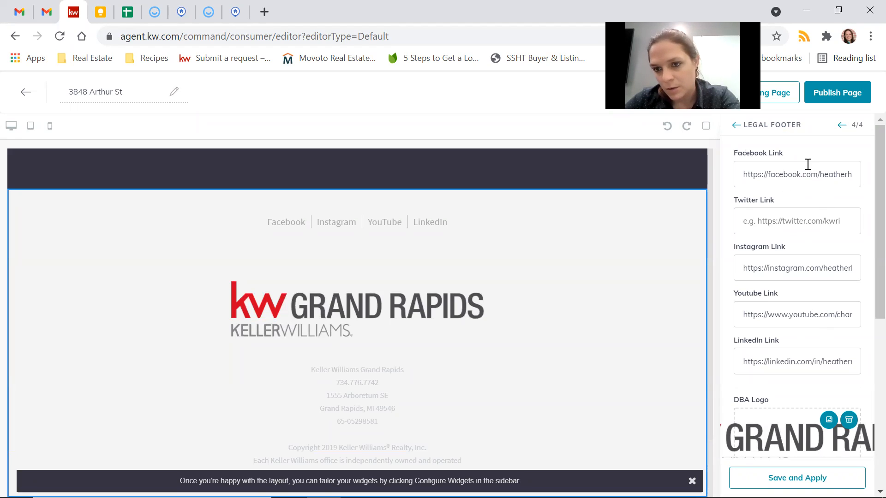
# Step: Clear the LinkedIn link from the footer settings and apply the change
pyautogui.click(751, 365)
pyautogui.hotkey('ctrl', 'a')
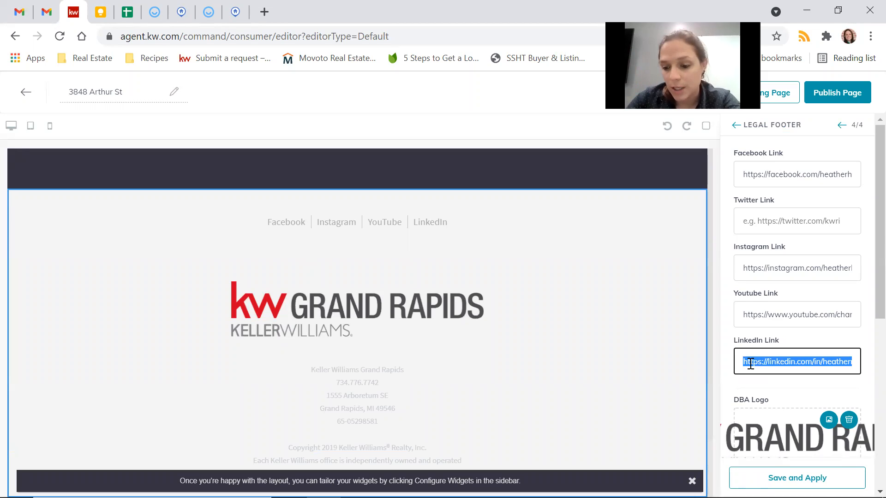
pyautogui.press('BackSpace')
pyautogui.click(726, 369)
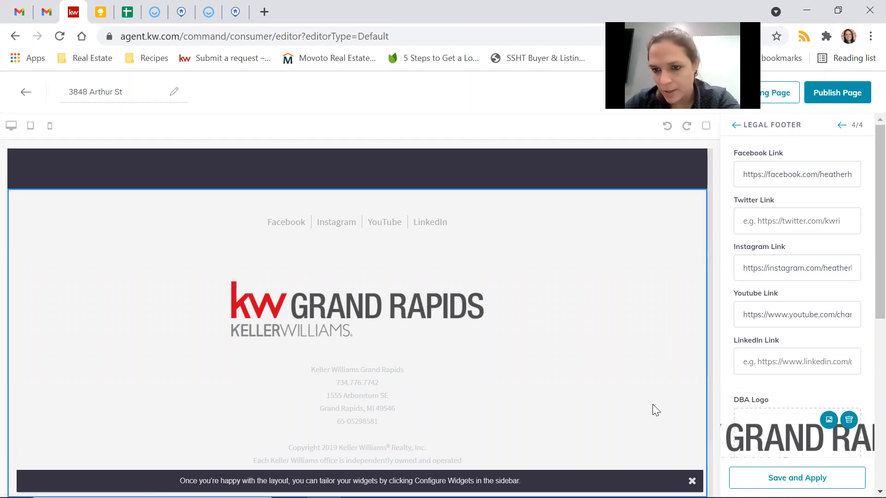
pyautogui.click(795, 221)
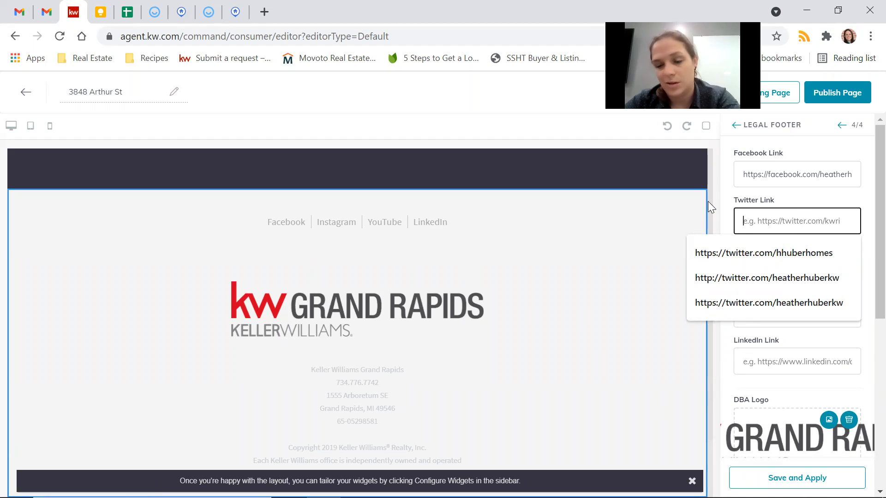
pyautogui.click(728, 202)
pyautogui.scroll(-5, 821, 269)
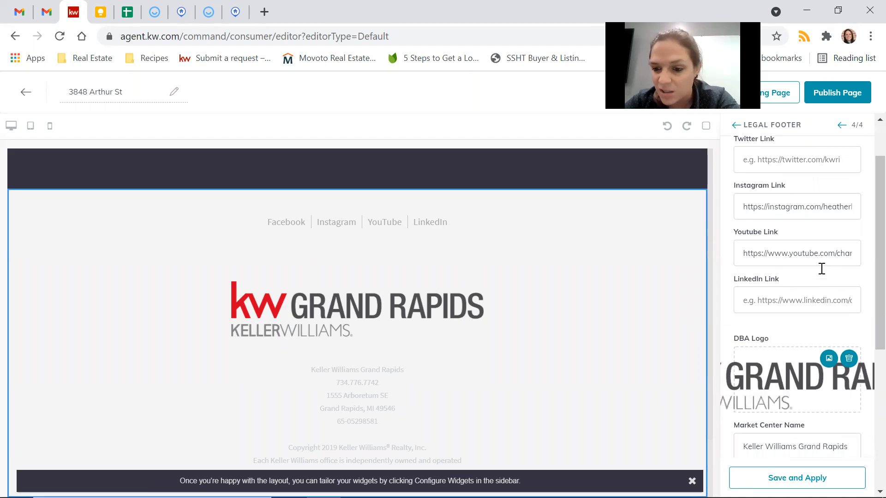
pyautogui.scroll(-1, 821, 273)
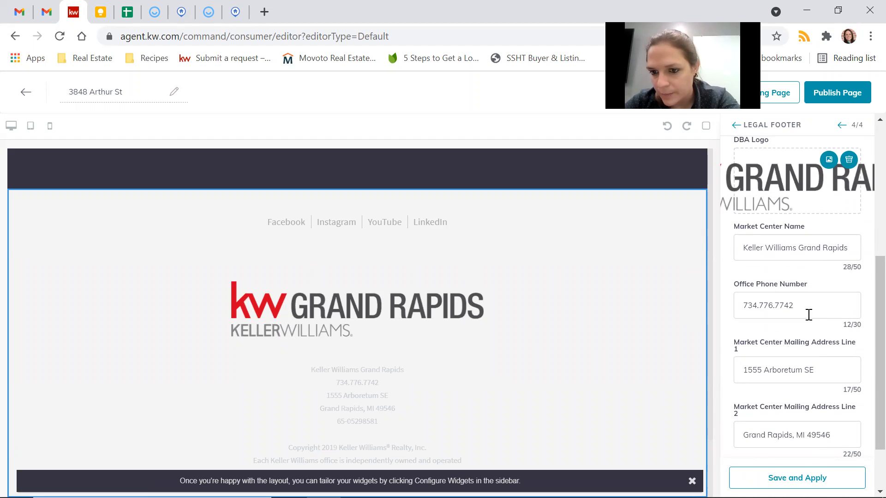
pyautogui.scroll(-2, 808, 315)
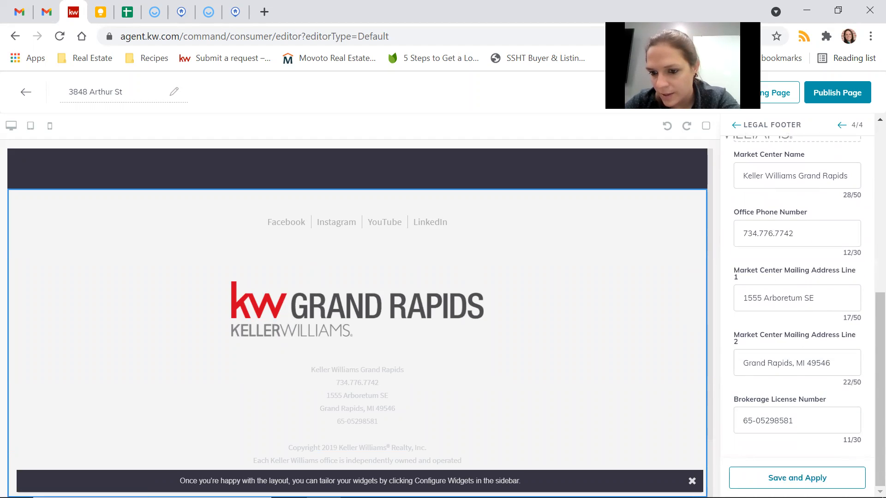
pyautogui.click(797, 477)
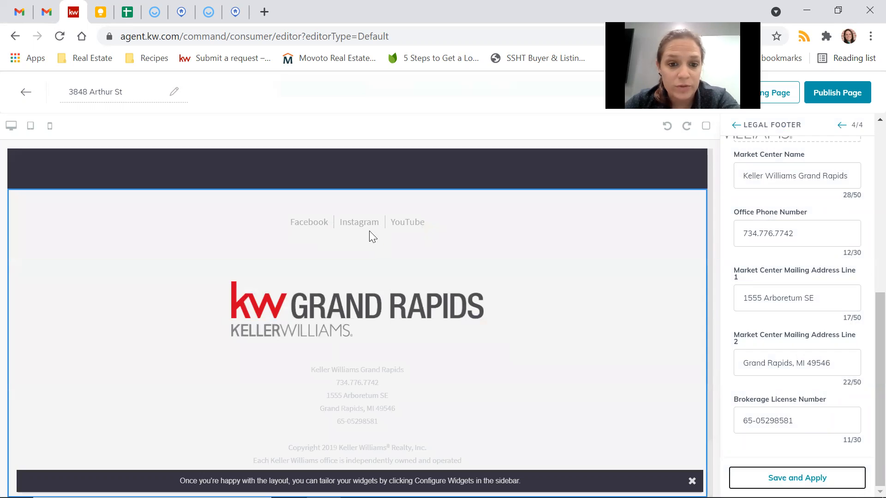
# Step: Fill the Twitter link with a suggested address and apply it to the footer
pyautogui.scroll(6, 851, 300)
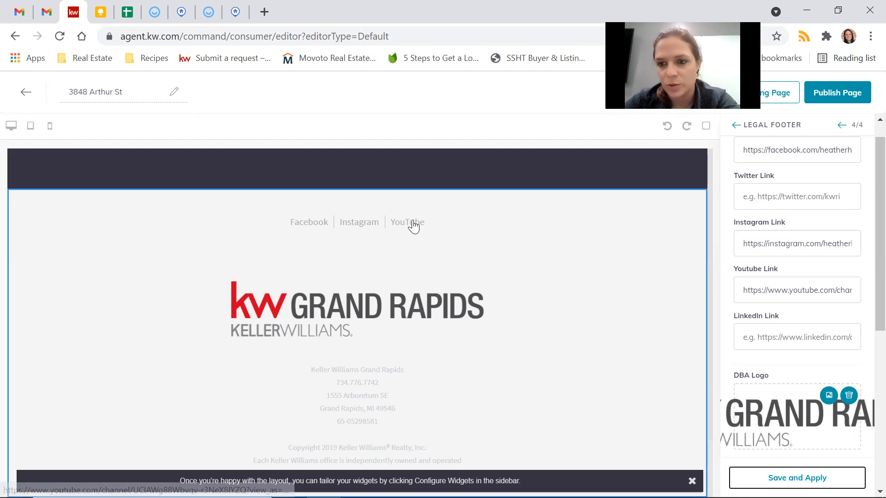
pyautogui.click(770, 201)
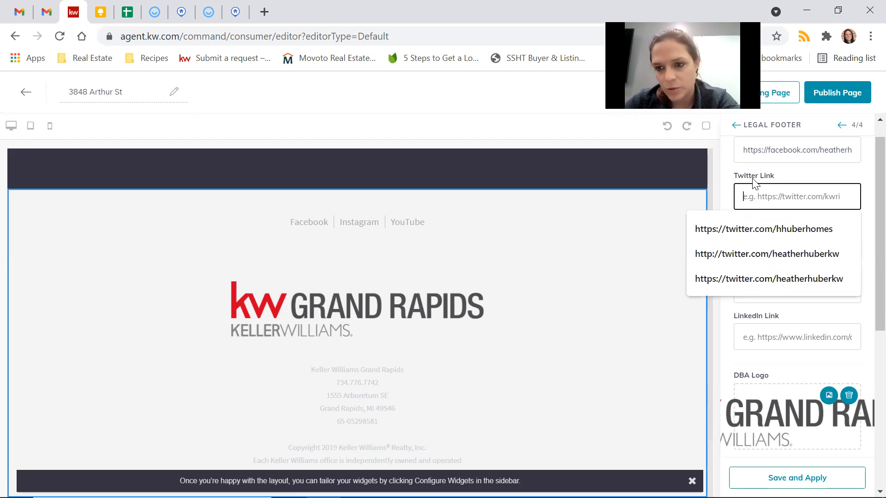
pyautogui.click(737, 236)
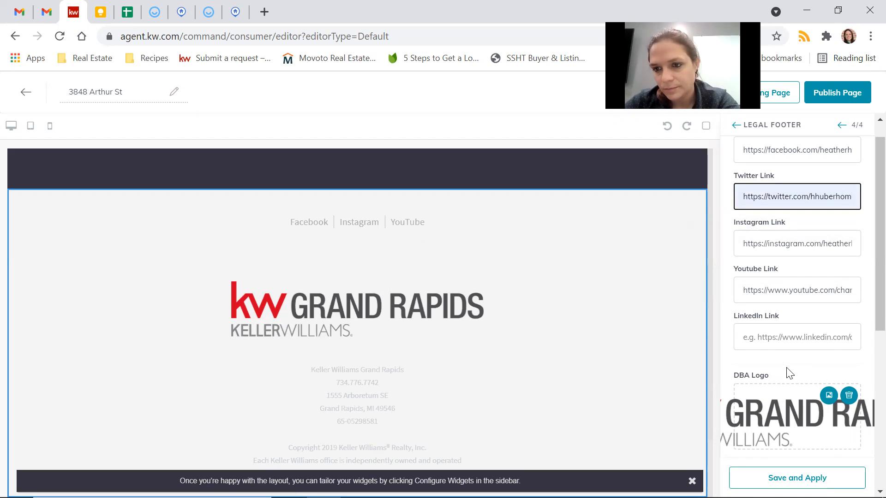
pyautogui.scroll(-1, 786, 369)
pyautogui.scroll(2, 786, 366)
pyautogui.scroll(-1, 785, 366)
pyautogui.click(784, 477)
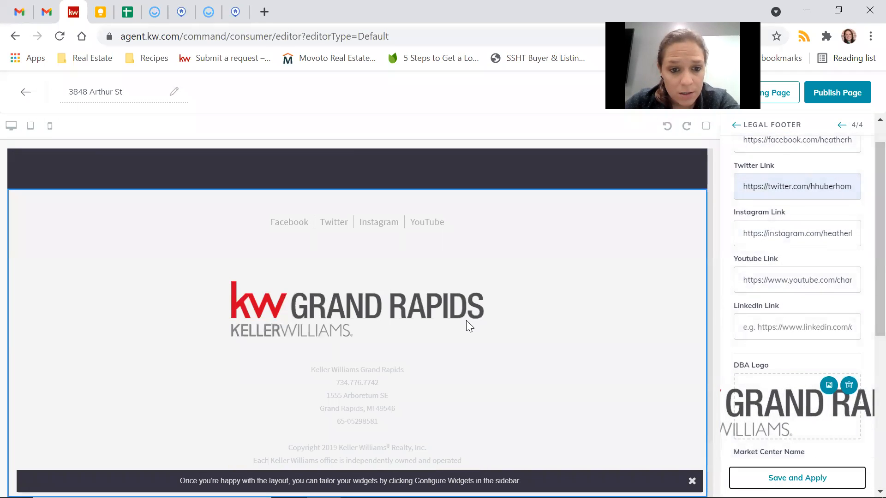
# Step: Delete the Twitter link again and reapply the footer without it
pyautogui.tripleClick(801, 192)
pyautogui.press('BackSpace')
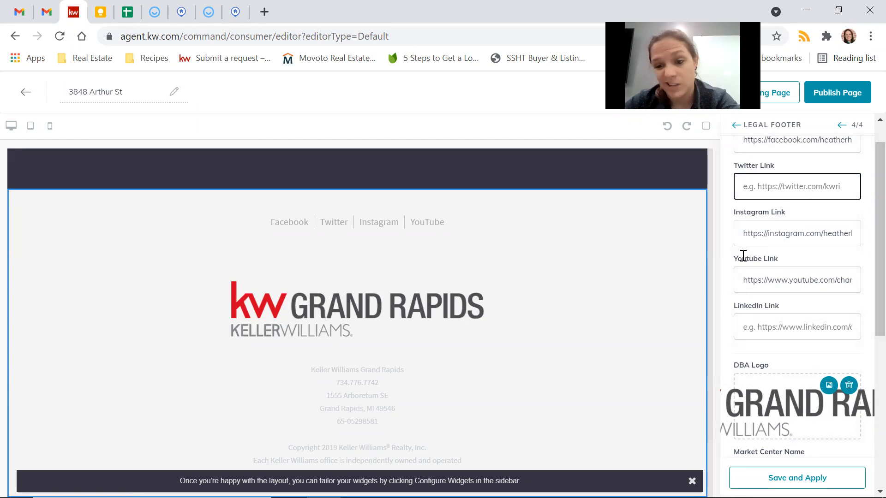
pyautogui.click(796, 477)
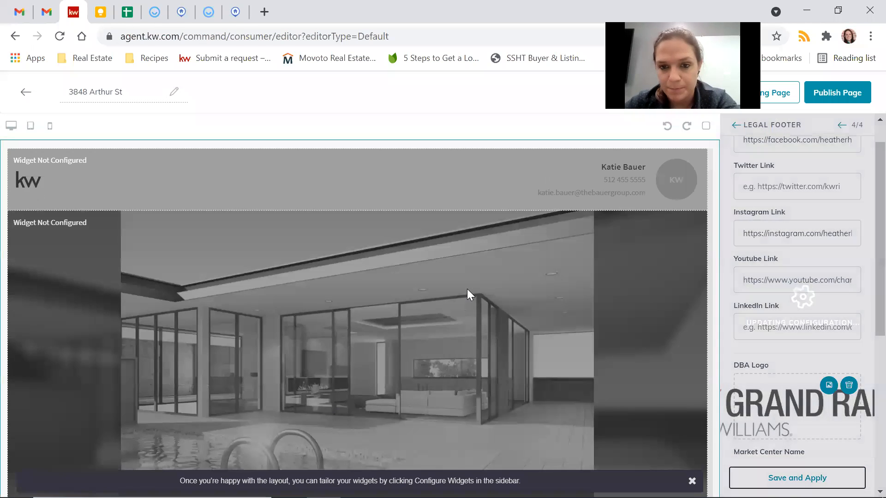
# Step: Check the landing page preview, then choose Save Landing Page to save it as a draft
pyautogui.scroll(-10, 466, 289)
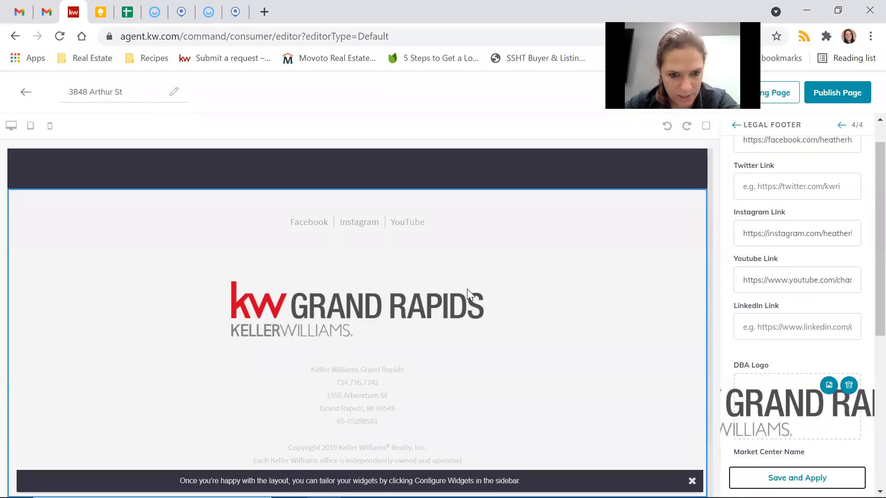
pyautogui.scroll(8, 467, 289)
pyautogui.scroll(10, 467, 289)
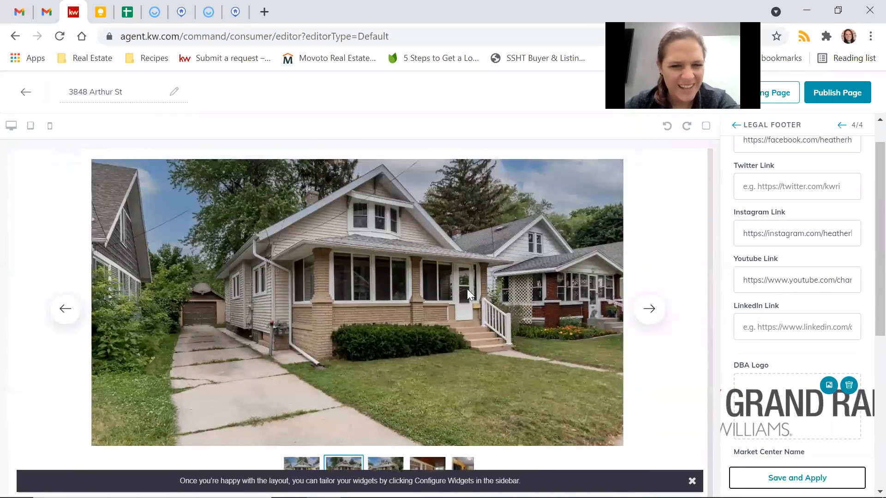
pyautogui.scroll(3, 467, 288)
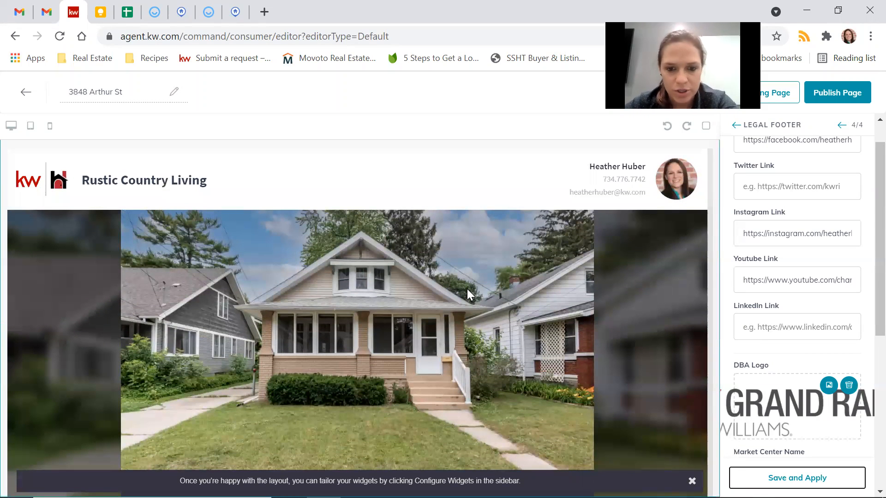
pyautogui.scroll(-4, 362, 375)
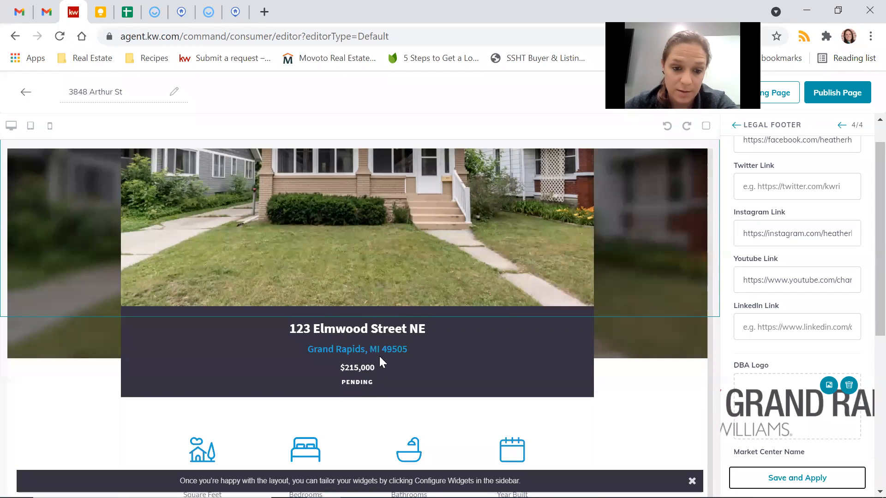
pyautogui.scroll(4, 419, 405)
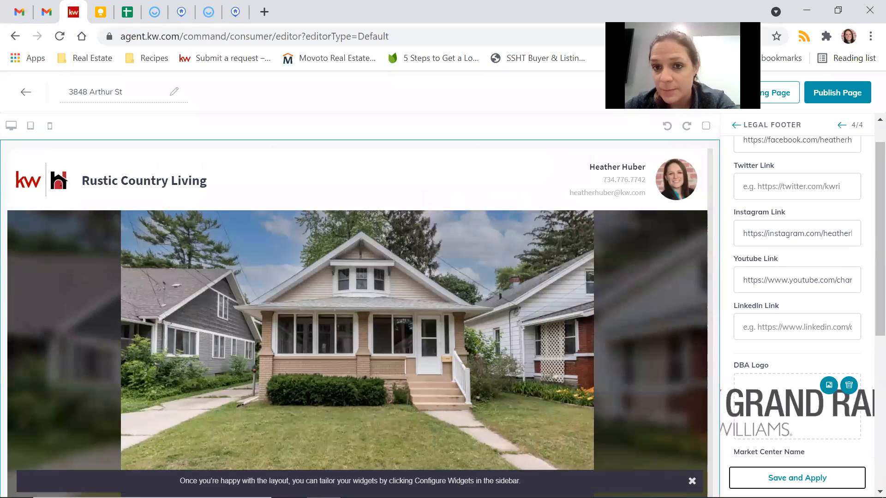
pyautogui.click(771, 106)
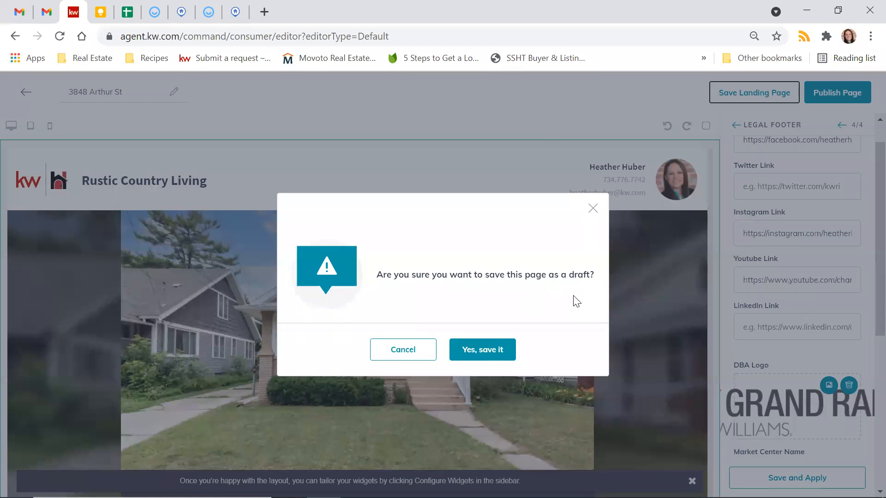
pyautogui.click(499, 355)
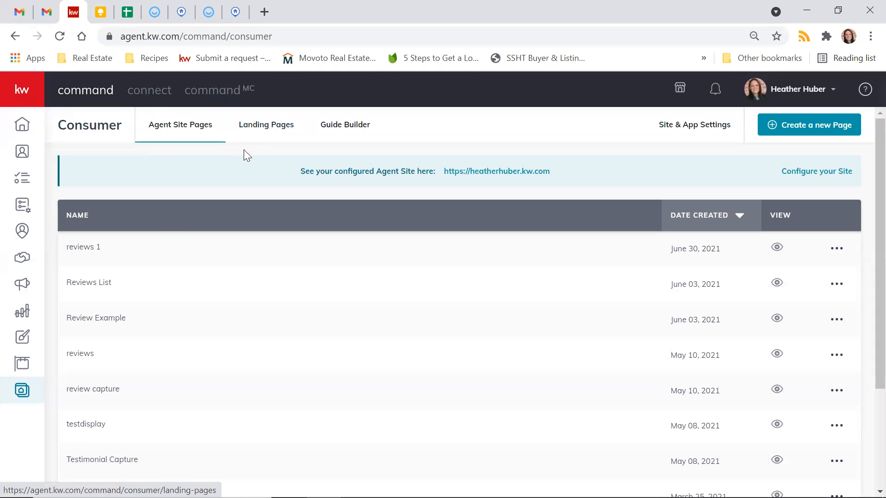
pyautogui.click(259, 137)
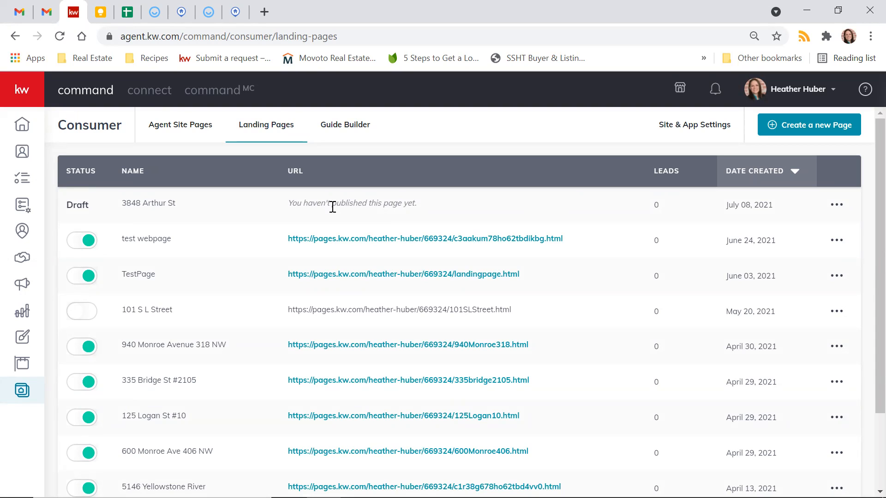
pyautogui.click(836, 205)
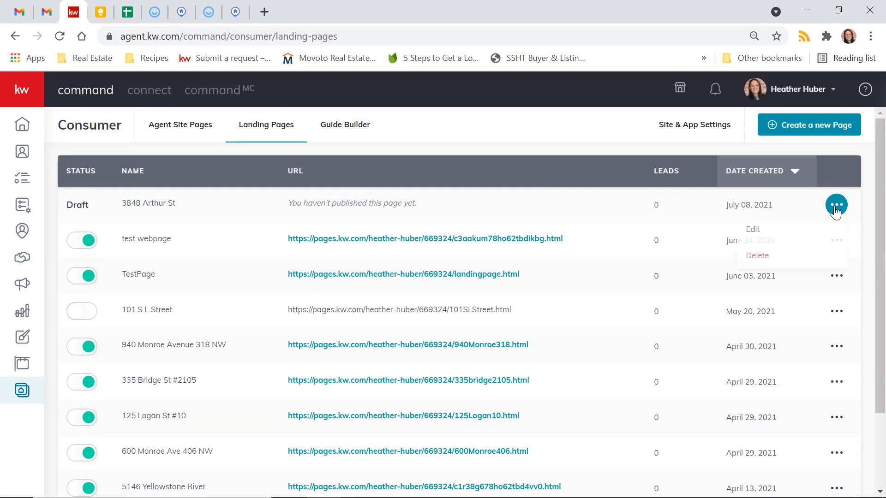
pyautogui.click(760, 233)
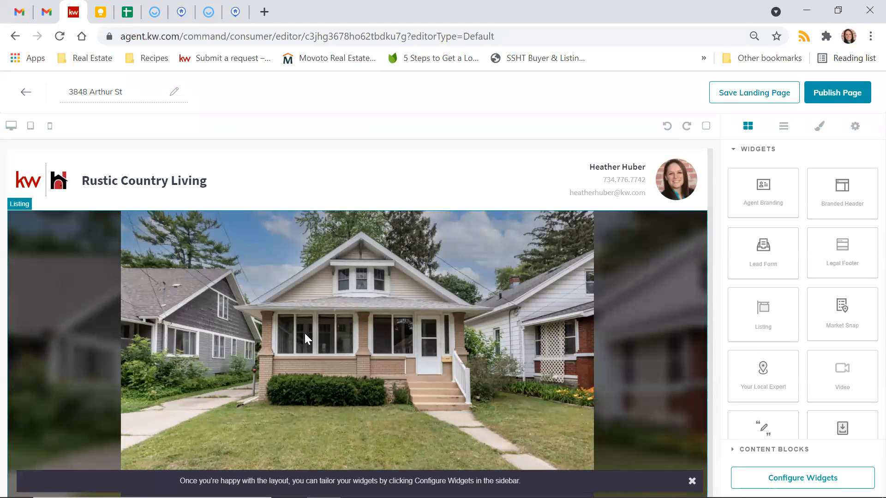
pyautogui.click(841, 92)
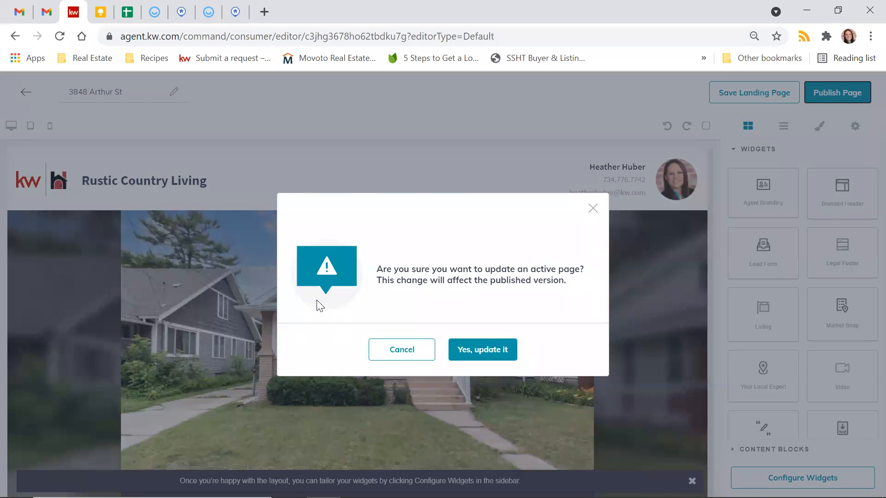
pyautogui.click(489, 355)
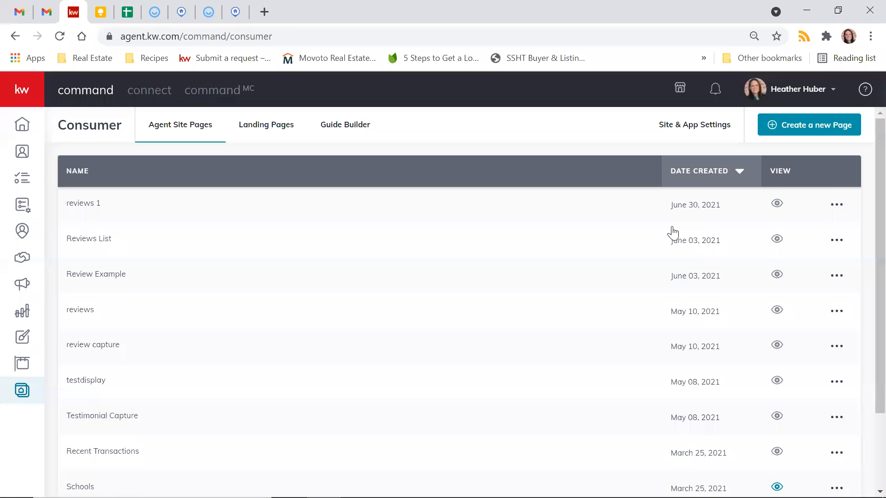
pyautogui.click(253, 133)
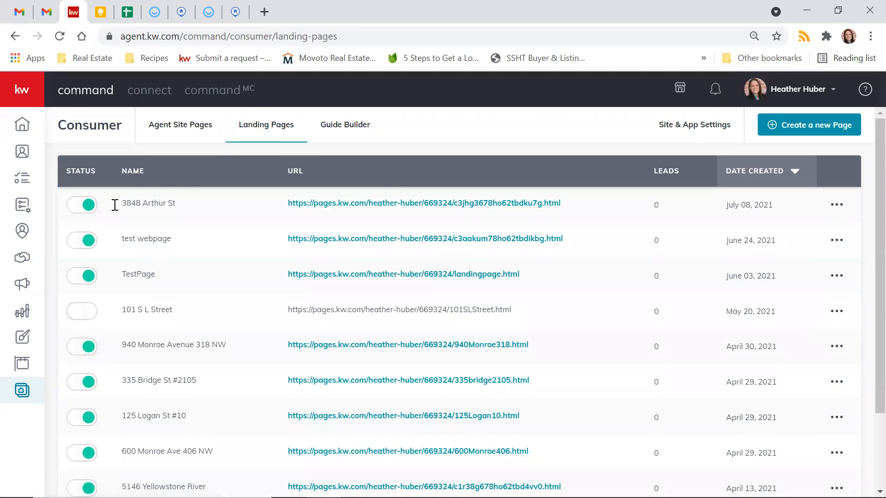
pyautogui.click(84, 210)
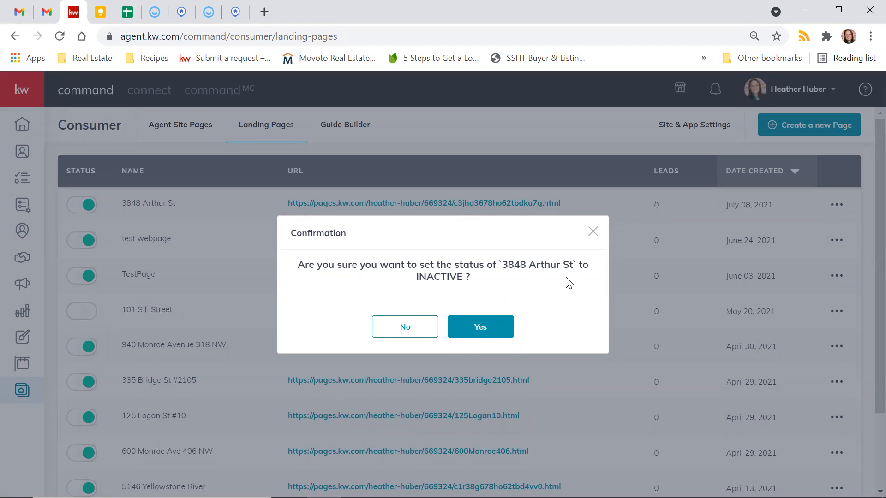
pyautogui.click(468, 332)
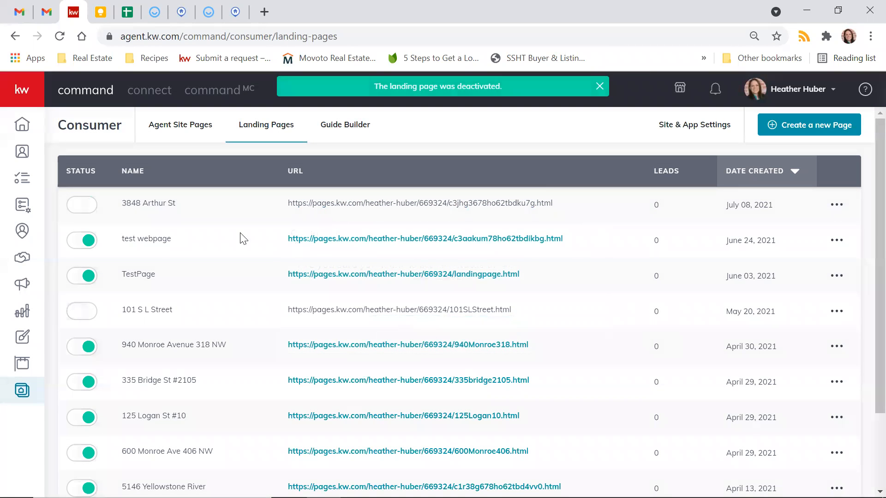
pyautogui.click(79, 206)
pyautogui.click(490, 332)
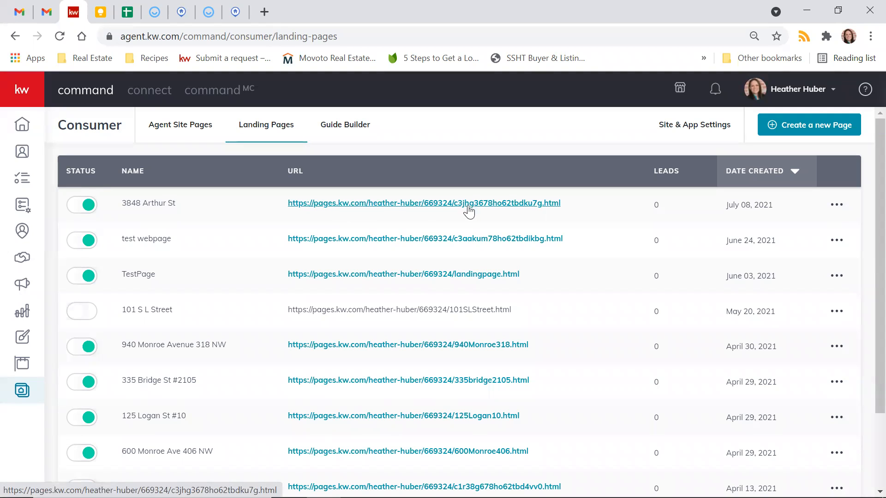
pyautogui.click(829, 215)
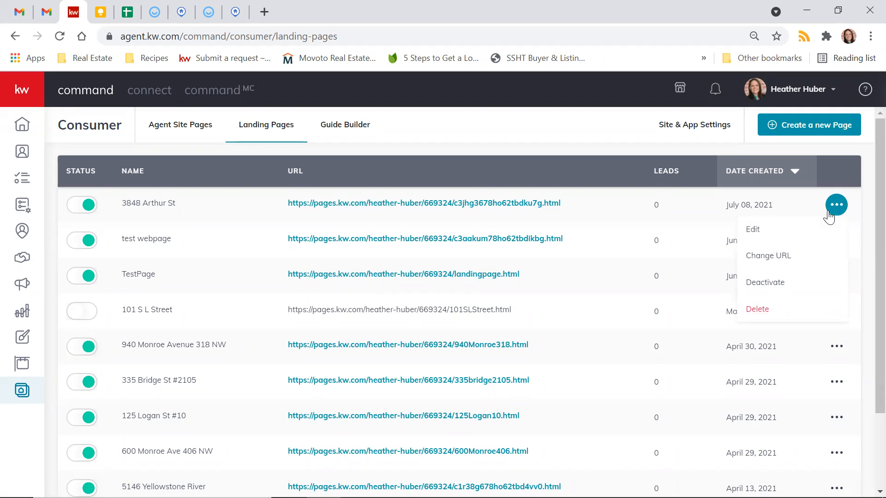
pyautogui.click(768, 256)
pyautogui.moveTo(442, 265); pyautogui.dragTo(527, 266)
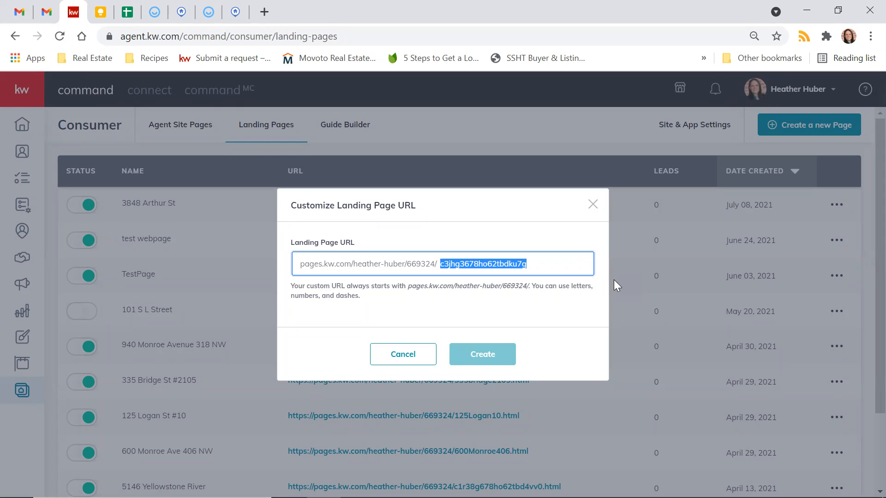
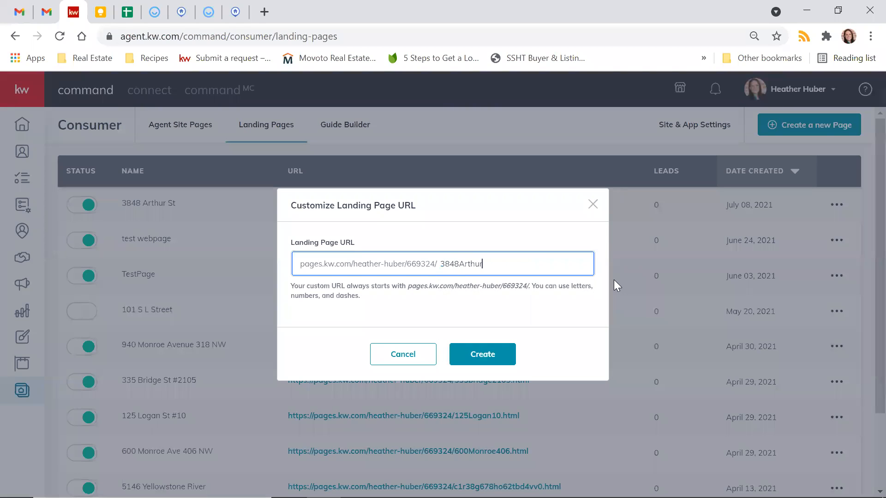
pyautogui.click(488, 353)
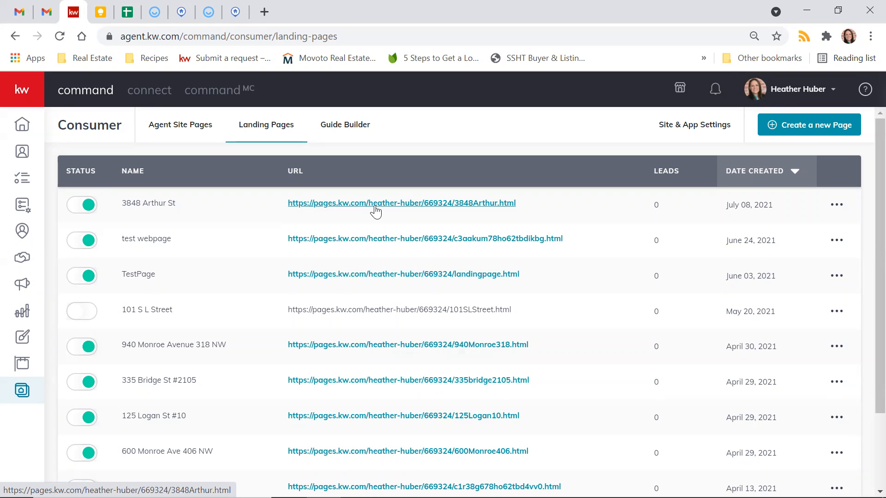
pyautogui.click(375, 204)
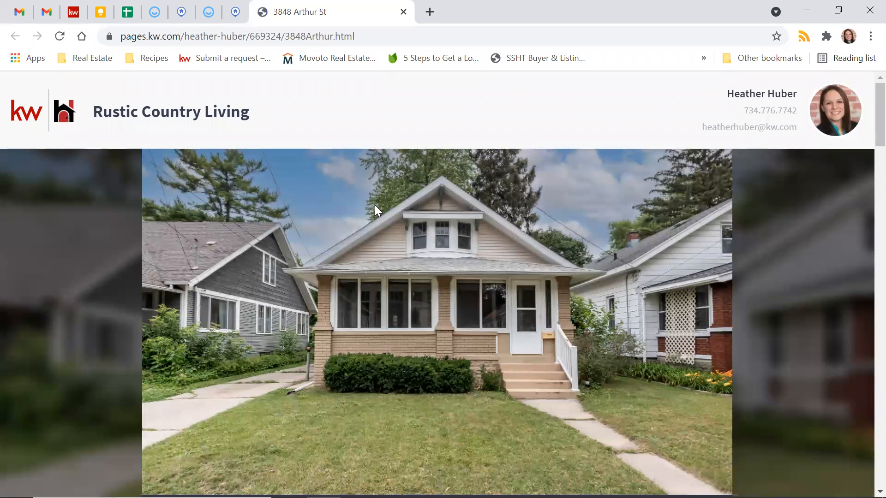
pyautogui.scroll(-10, 374, 206)
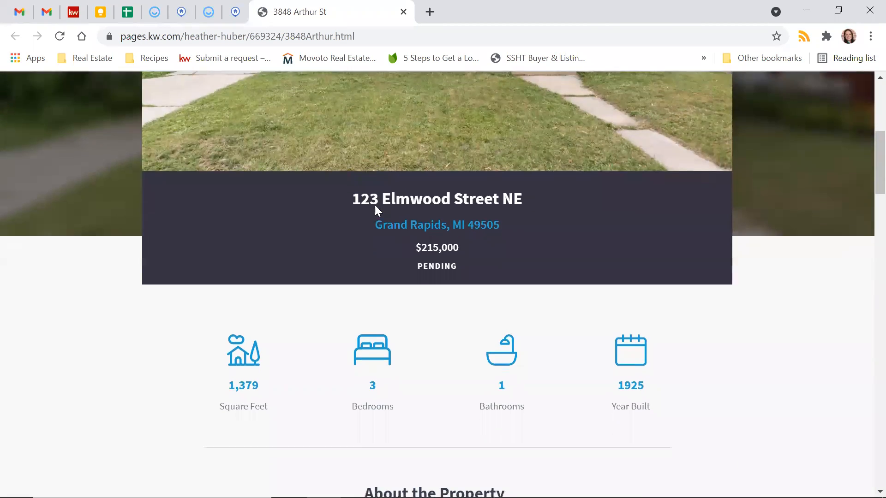
pyautogui.scroll(-6, 377, 182)
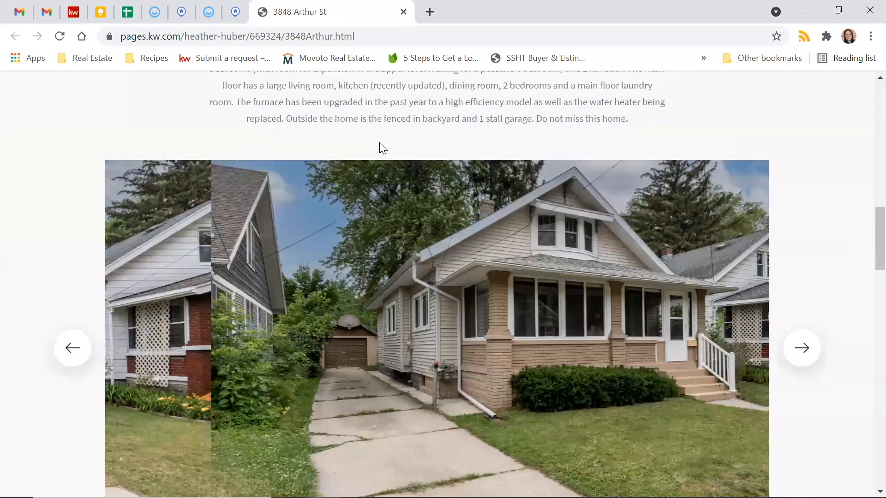
pyautogui.scroll(-14, 380, 144)
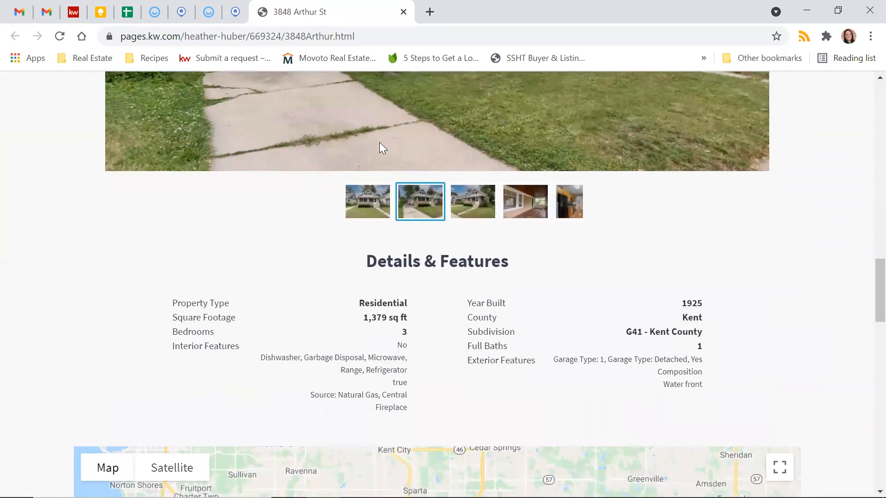
pyautogui.scroll(-2, 379, 142)
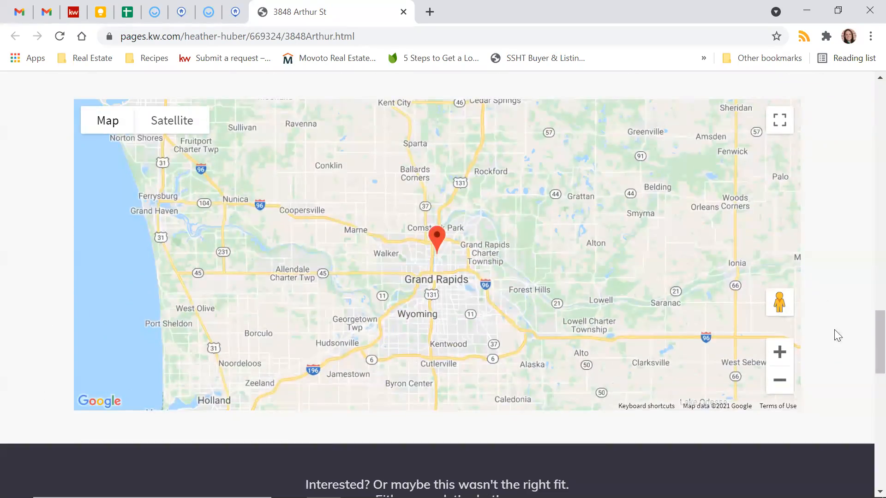
# Step: Zoom the map in three steps and pan around the property, then review the contact form
pyautogui.click(779, 354)
pyautogui.click(779, 355)
pyautogui.click(779, 354)
pyautogui.click(779, 354)
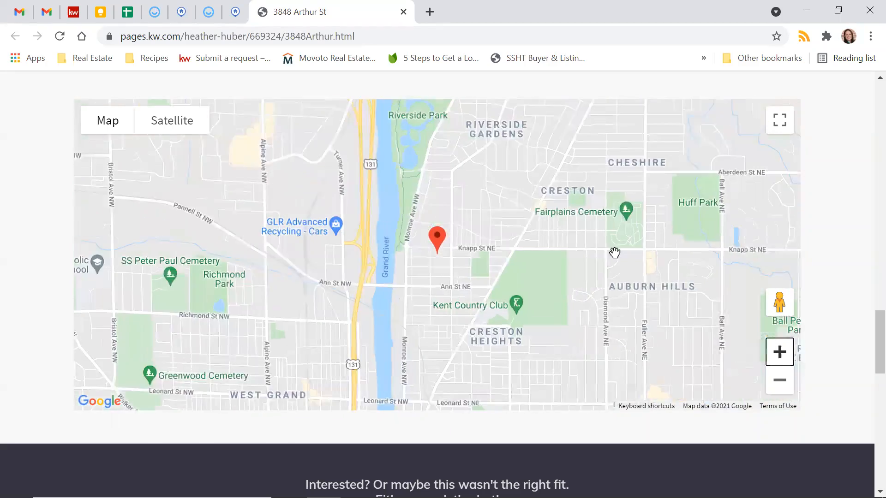
pyautogui.moveTo(583, 261)
pyautogui.mouseDown()
pyautogui.moveTo(239, 279)
pyautogui.moveTo(510, 245)
pyautogui.moveTo(595, 216)
pyautogui.mouseUp()
pyautogui.scroll(-7, 838, 235)
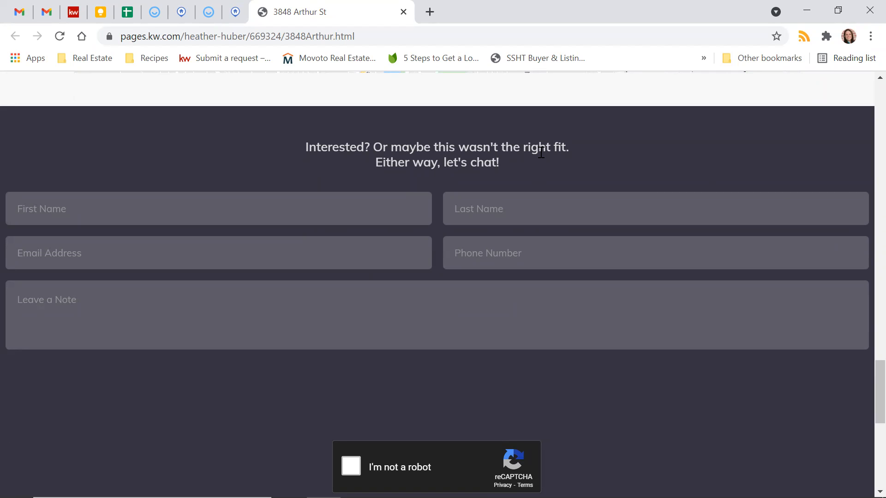
pyautogui.scroll(-4, 541, 151)
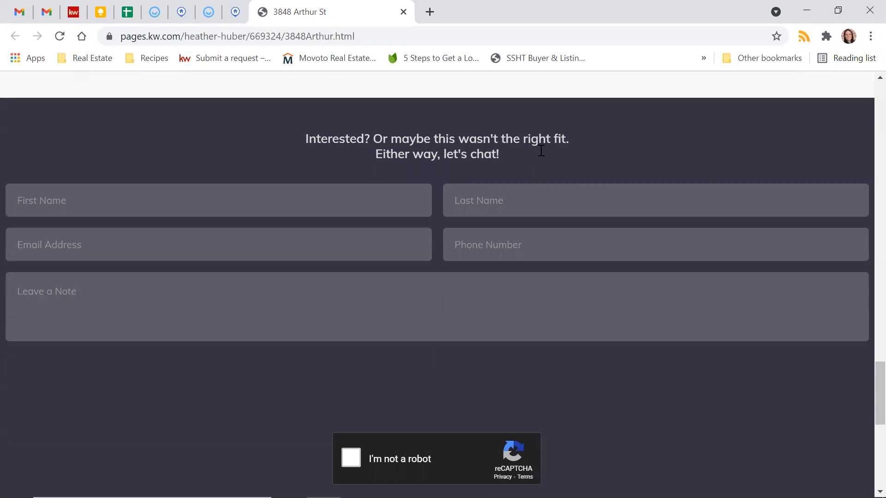
pyautogui.scroll(4, 540, 151)
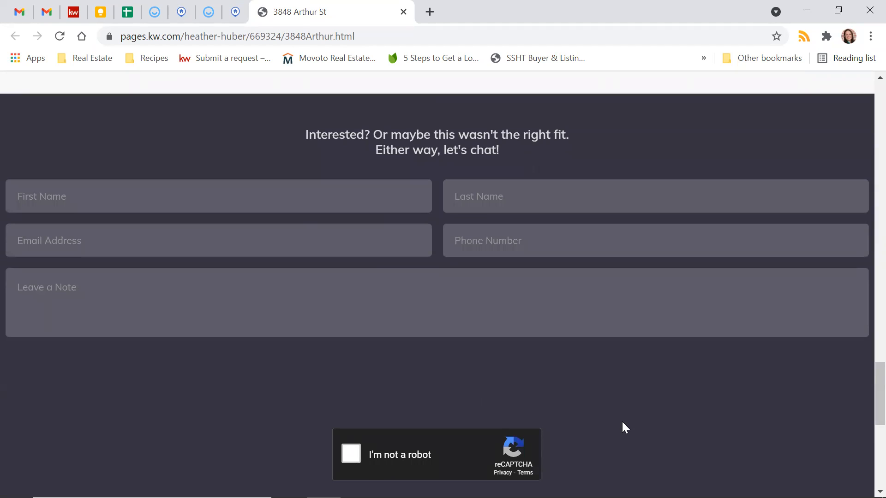
pyautogui.scroll(-9, 622, 422)
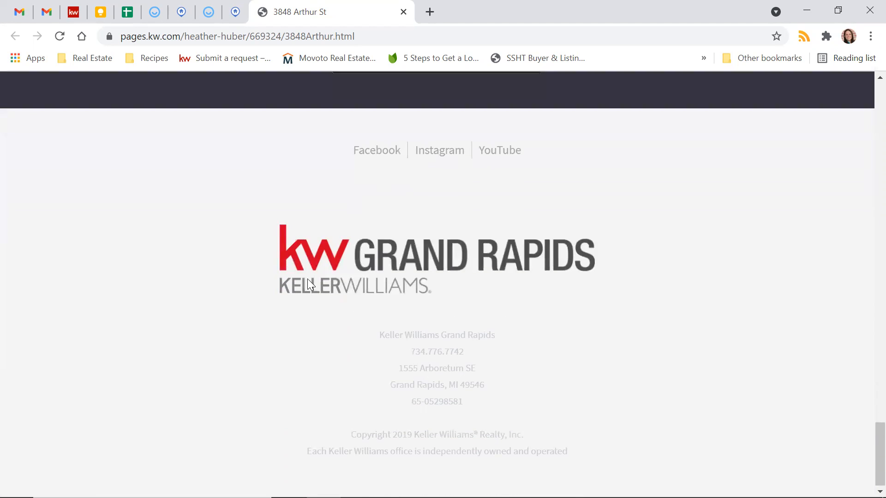
pyautogui.scroll(20, 667, 354)
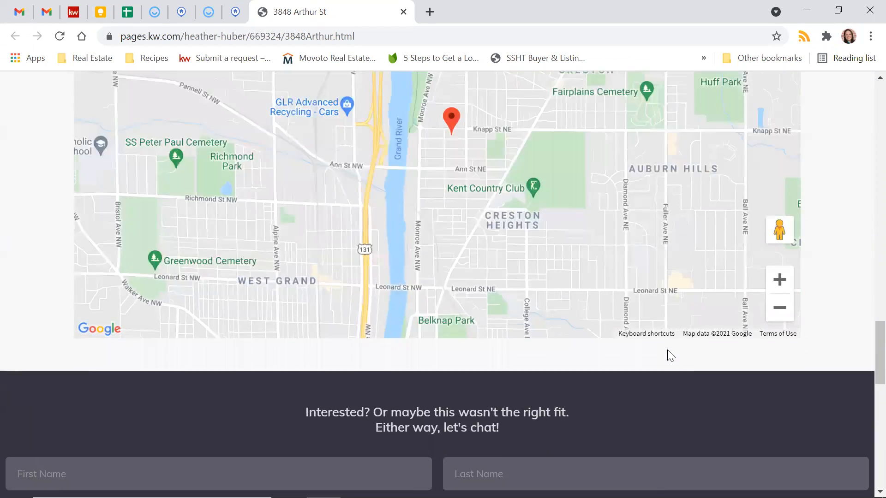
pyautogui.scroll(8, 671, 355)
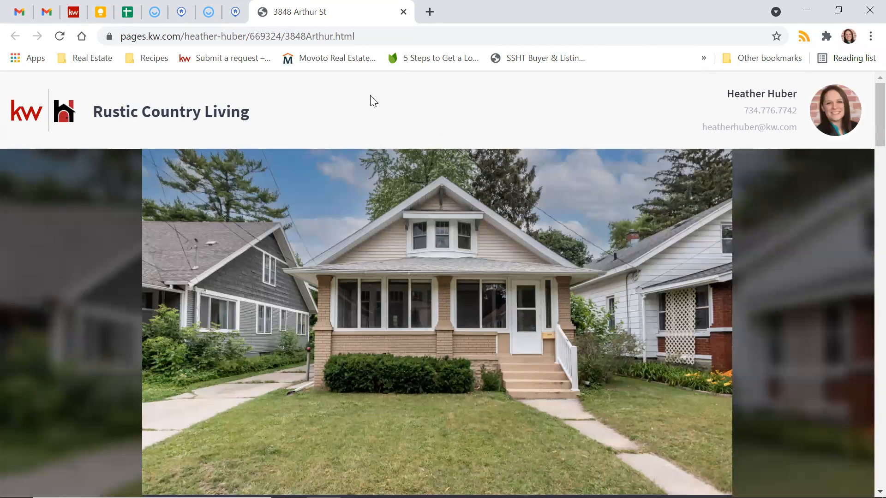
pyautogui.click(71, 13)
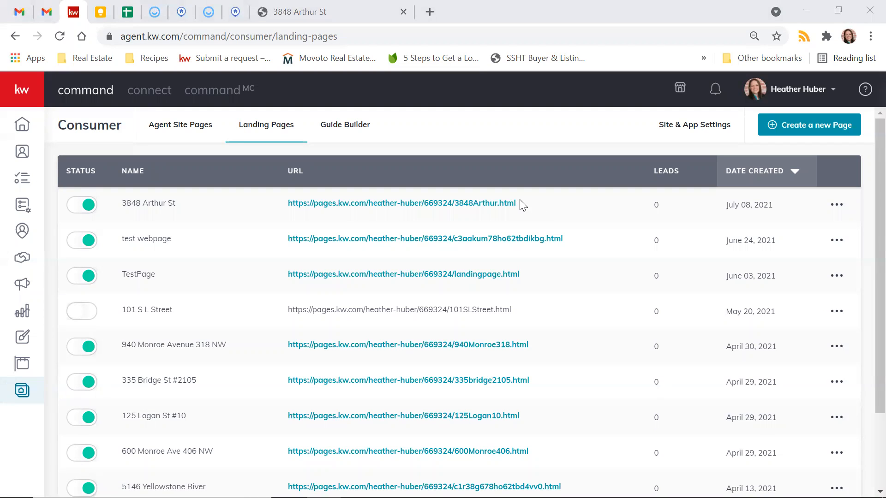
pyautogui.rightClick(389, 210)
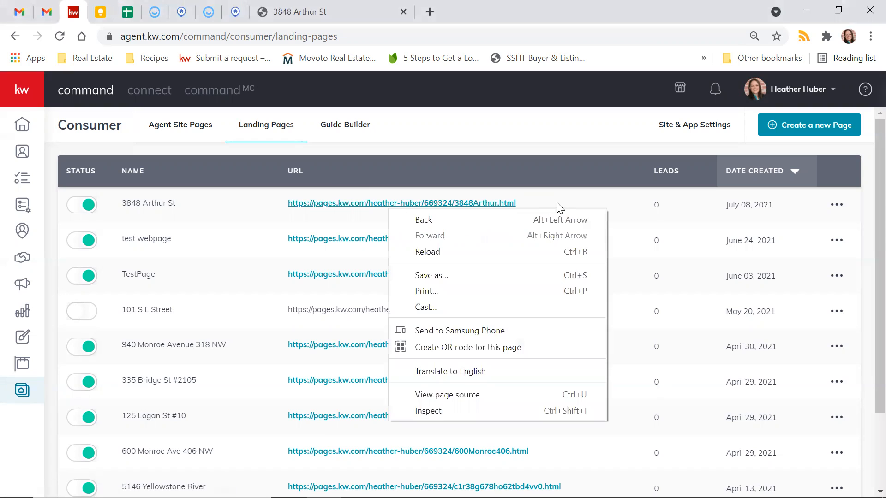
pyautogui.click(559, 206)
pyautogui.moveTo(534, 203); pyautogui.dragTo(288, 206)
pyautogui.hotkey('ctrl', 'c')
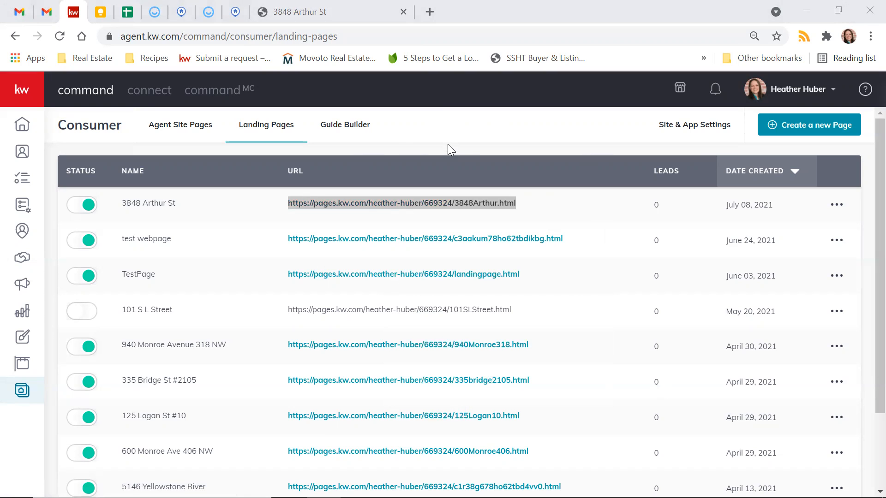
# Step: Open facebook.com in a new browser tab
pyautogui.click(430, 11)
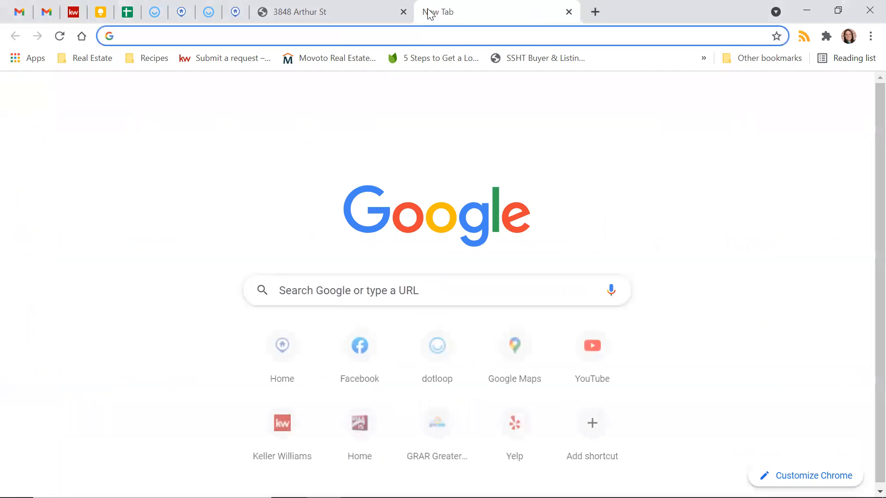
pyautogui.write('facebook.com')
pyautogui.press('Return')
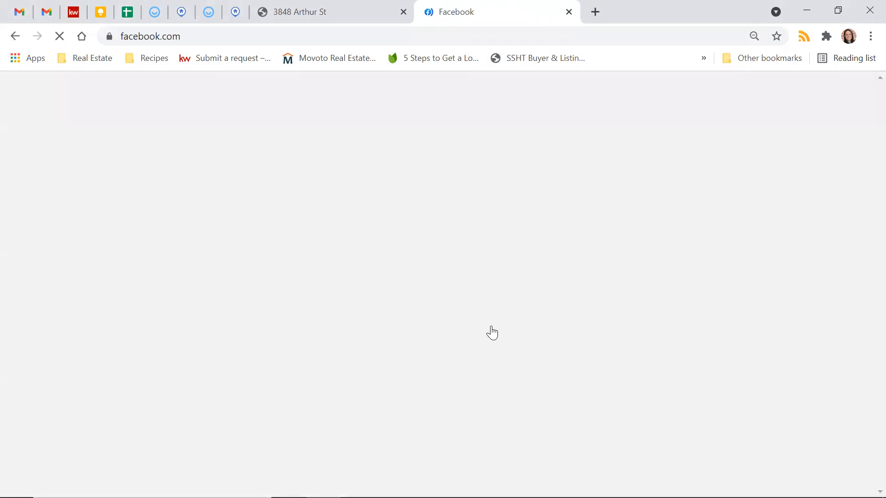
# Step: Paste the 3848Arthur.html landing page link into a new post and publish it
pyautogui.click(375, 279)
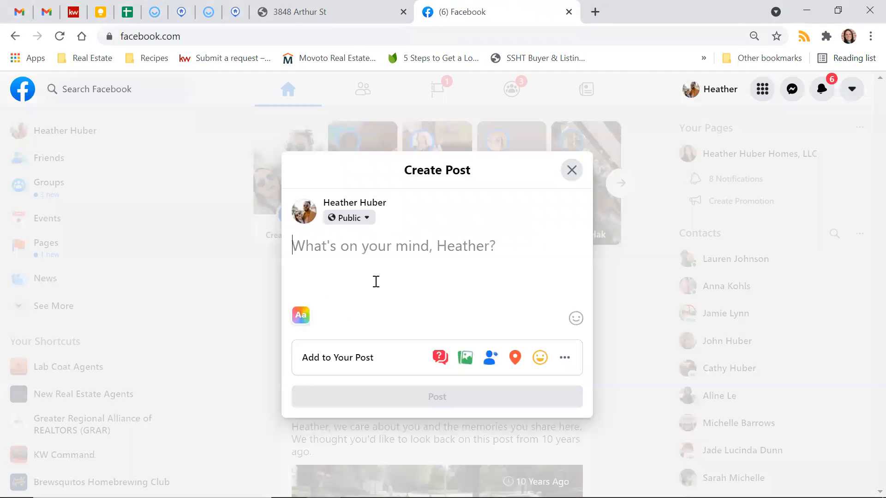
pyautogui.rightClick(374, 282)
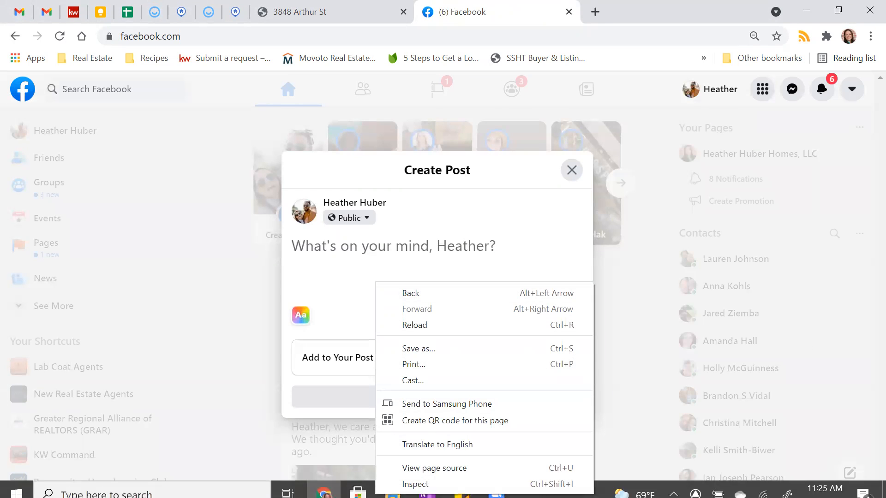
pyautogui.click(325, 250)
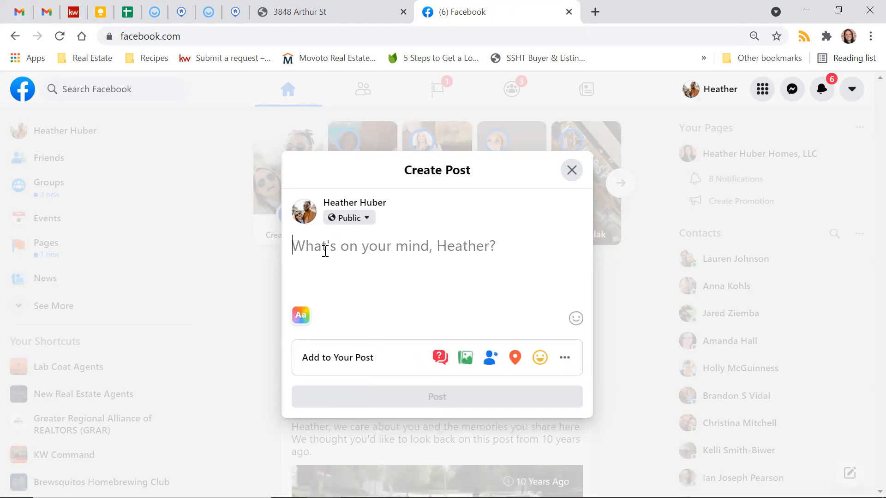
pyautogui.hotkey('ctrl', 'v')
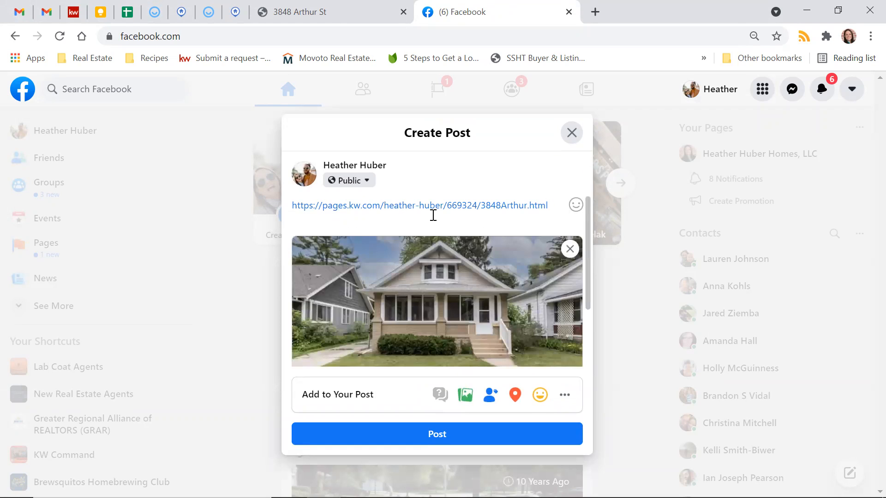
pyautogui.scroll(-2, 509, 283)
pyautogui.scroll(-2, 510, 283)
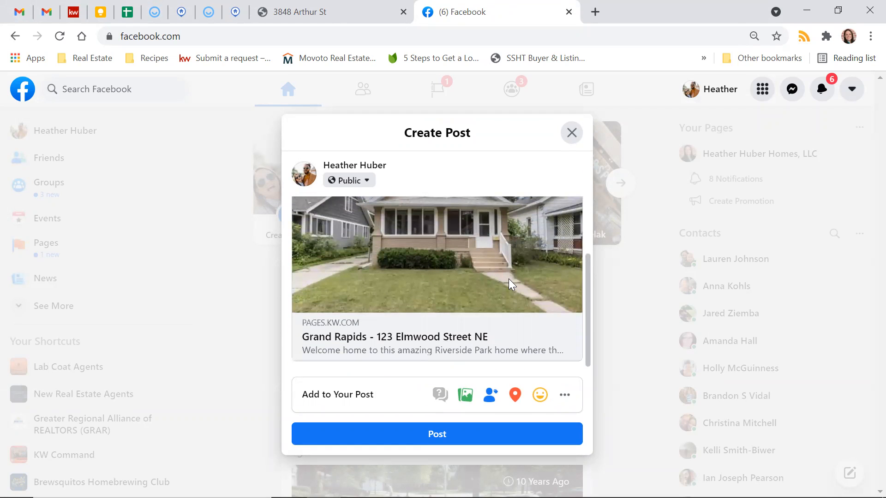
pyautogui.click(409, 443)
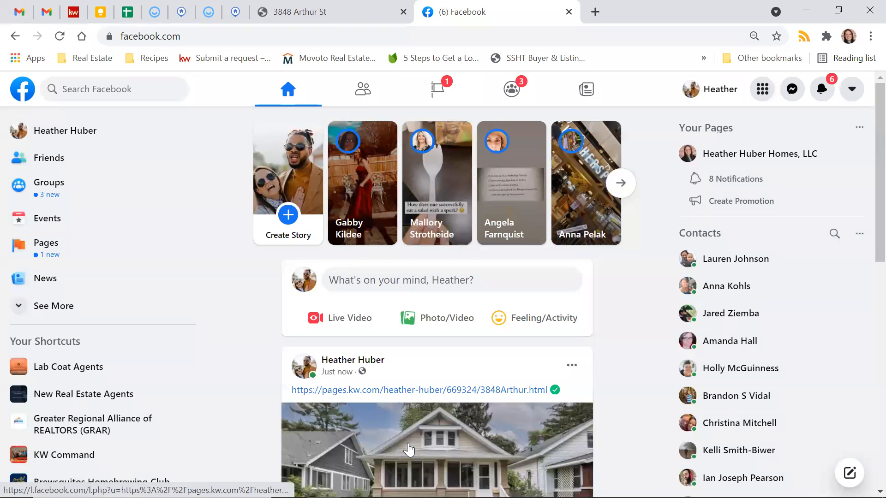
# Step: Move the newly shared 3848Arthur.html link post to the trash and confirm
pyautogui.scroll(-4, 605, 353)
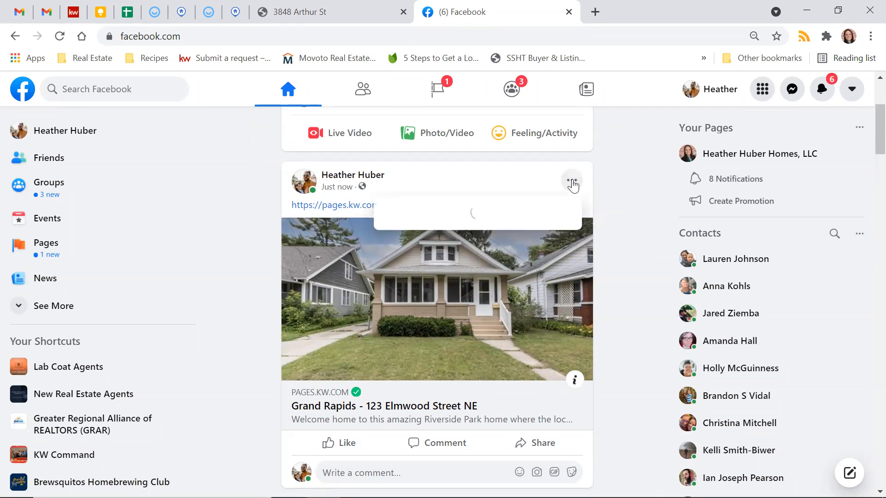
pyautogui.click(572, 182)
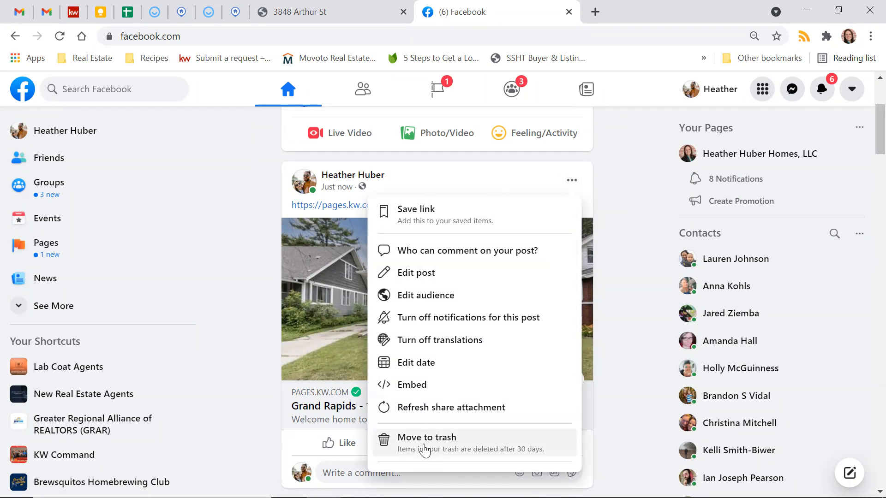
pyautogui.click(426, 447)
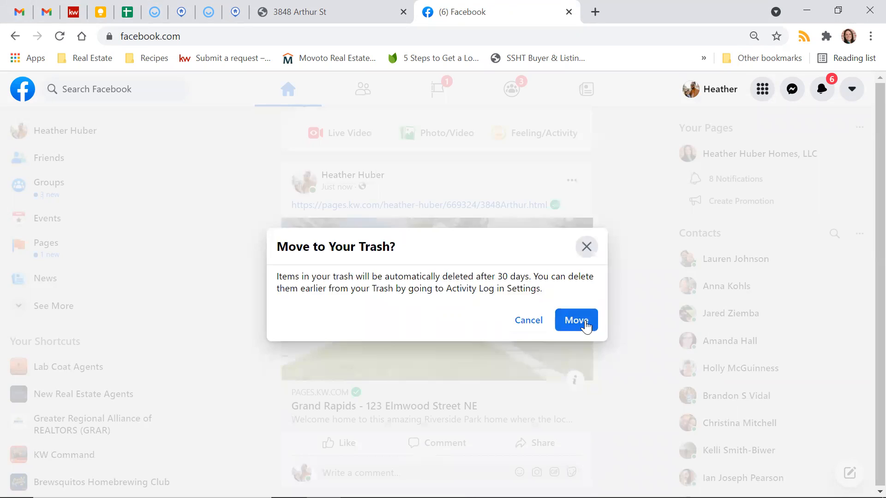
pyautogui.click(585, 321)
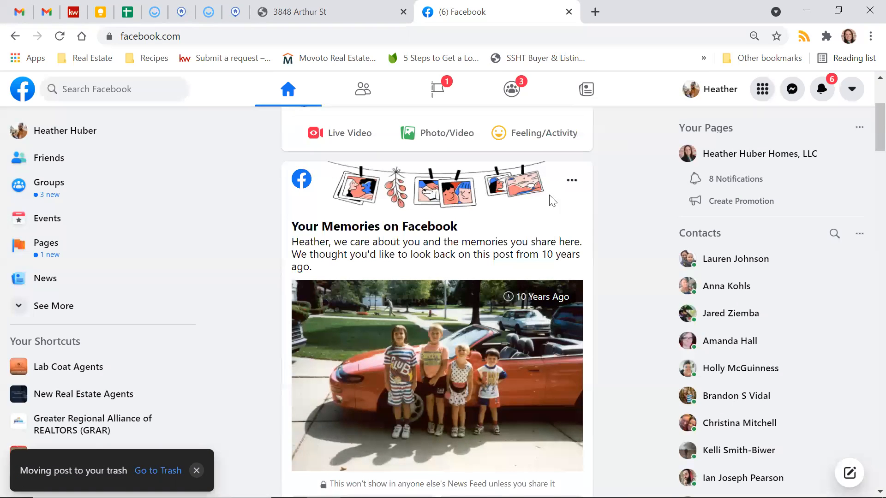
# Step: Return to KW Command's Agent Site Pages list and bring up the Create a New Page dialog
pyautogui.click(46, 11)
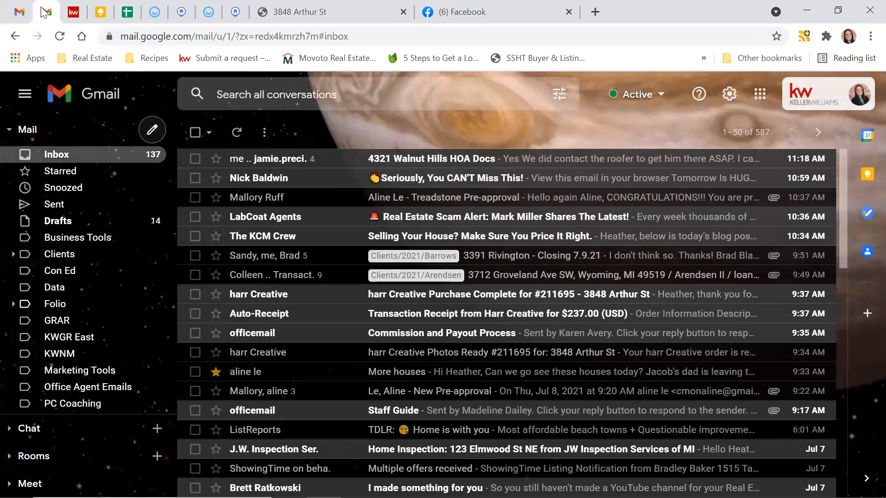
pyautogui.click(269, 22)
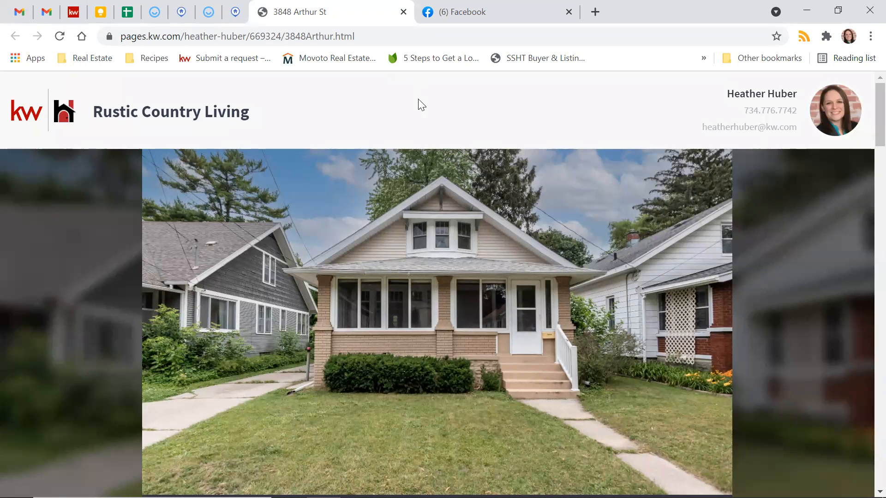
pyautogui.click(79, 19)
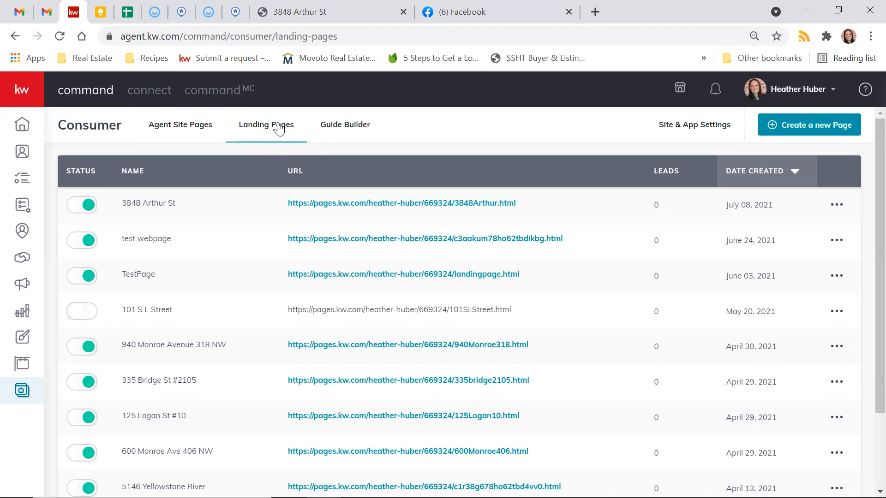
pyautogui.click(171, 135)
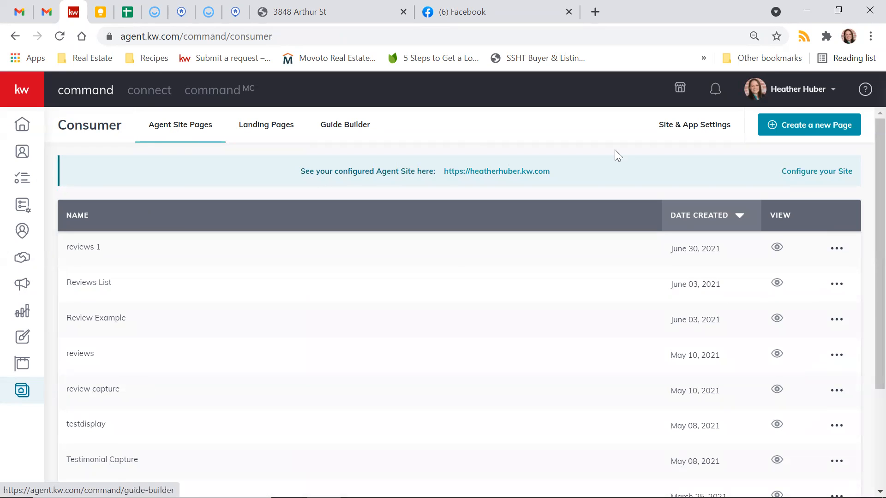
pyautogui.click(809, 126)
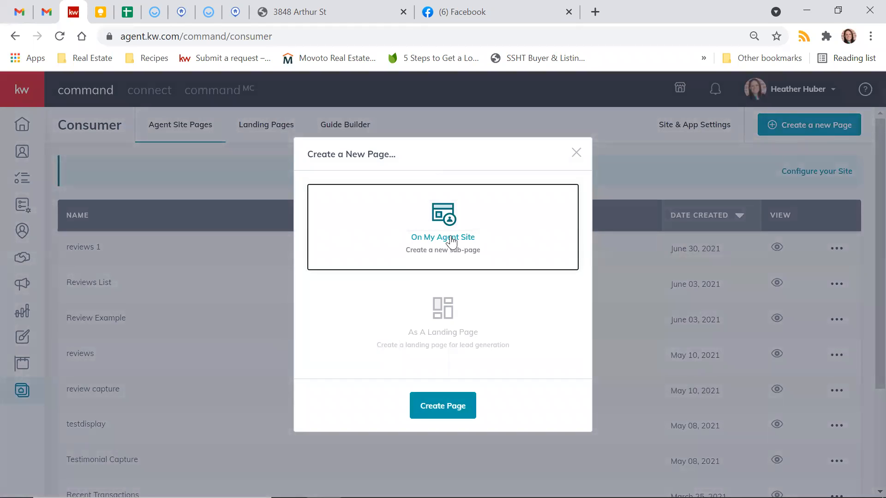
# Step: Try a new agent site page with a Contact Form widget, then discard it unsaved
pyautogui.click(461, 408)
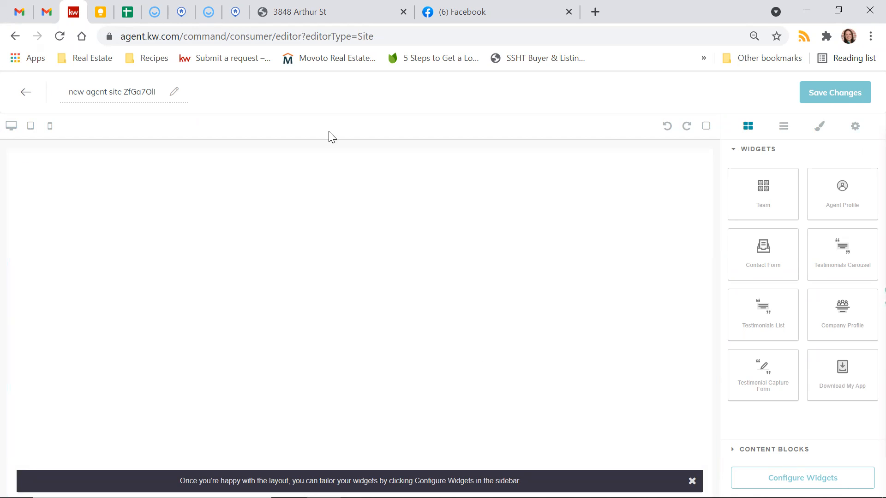
pyautogui.click(771, 270)
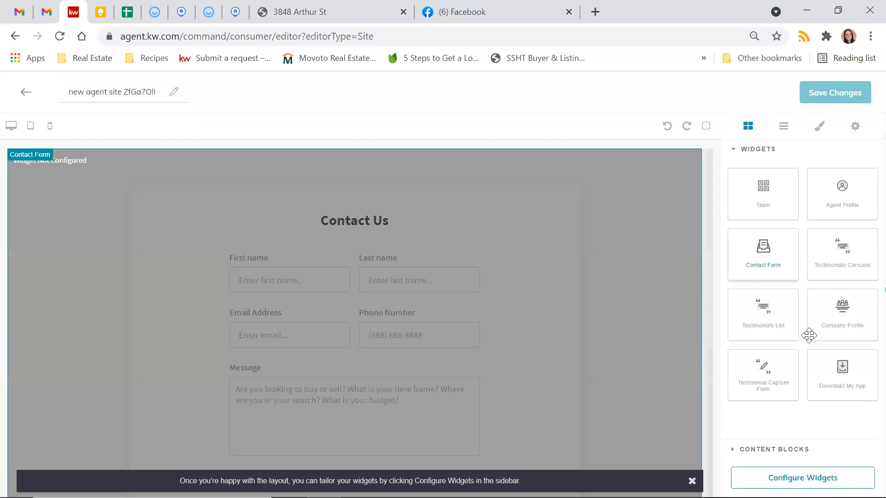
pyautogui.click(833, 94)
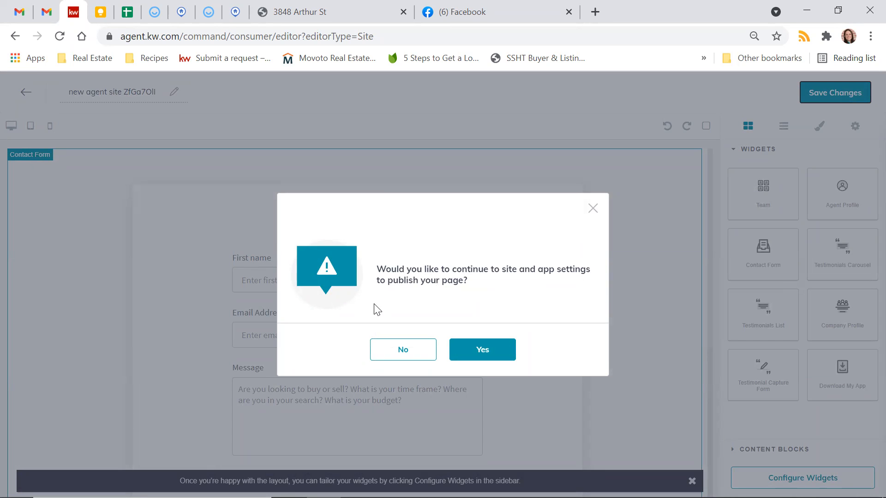
pyautogui.click(592, 209)
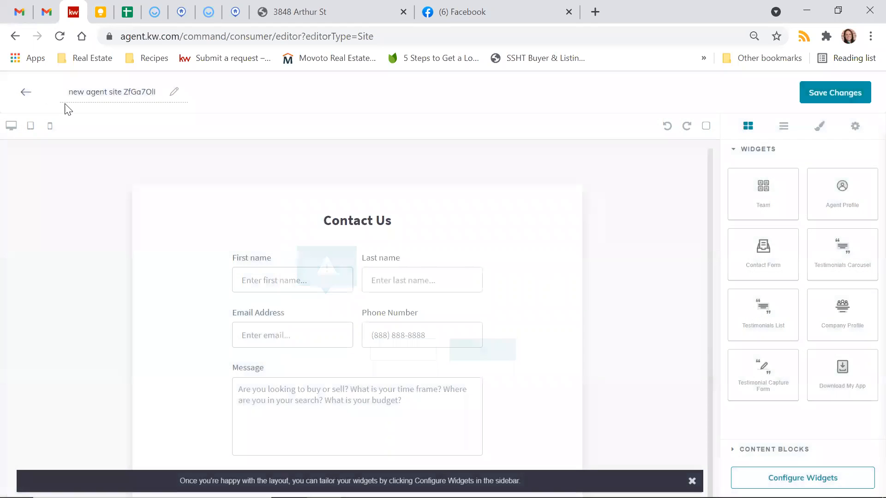
pyautogui.click(25, 92)
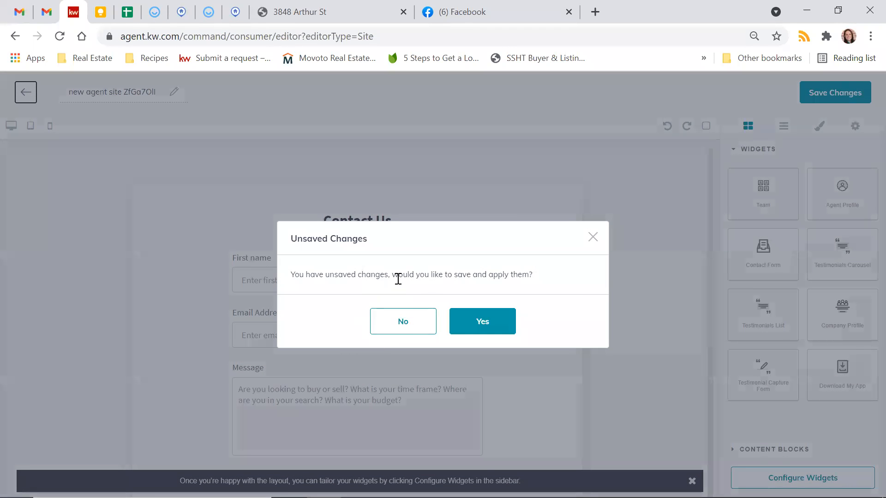
pyautogui.click(410, 323)
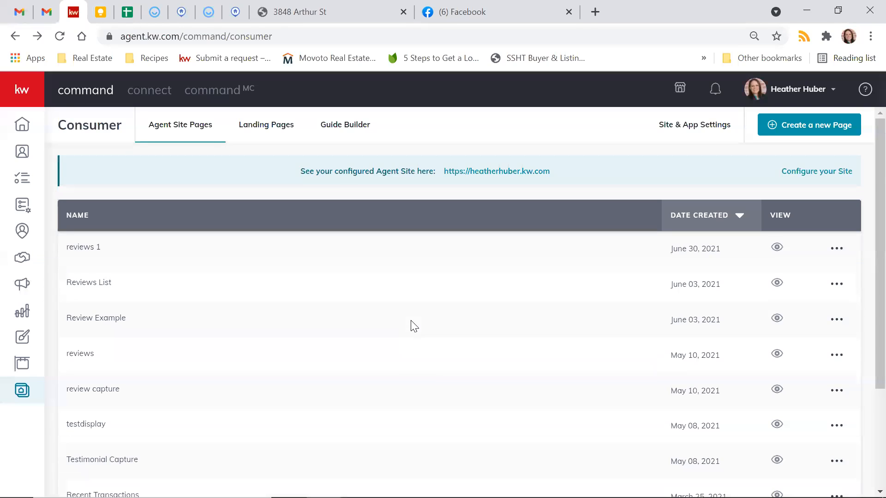
# Step: Open the Contact Us page from the Agent Site Pages list in Site & App Settings
pyautogui.click(686, 134)
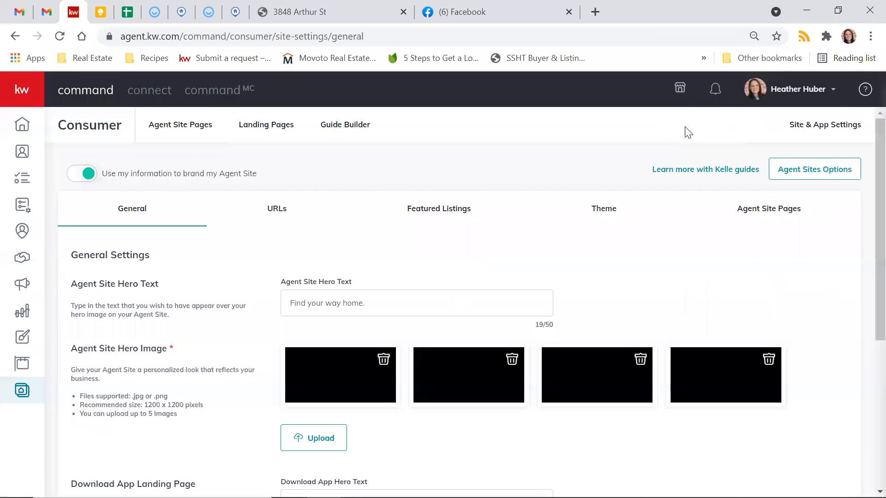
pyautogui.click(755, 214)
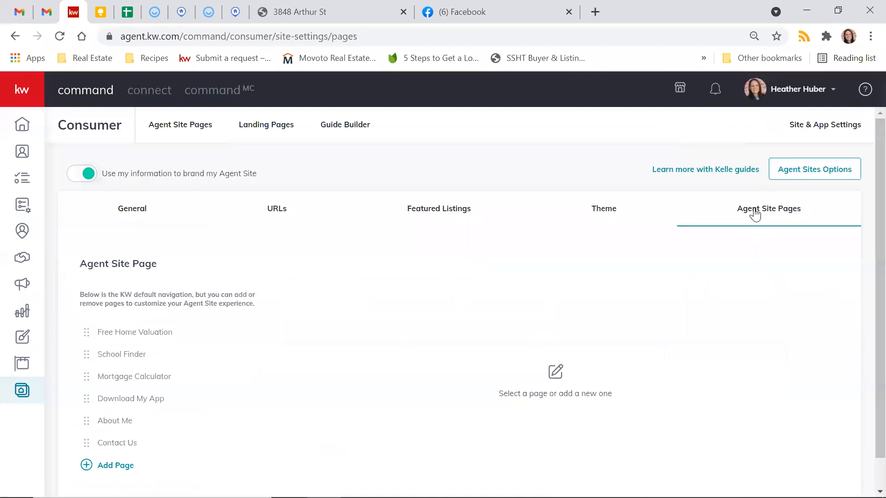
pyautogui.scroll(-1, 330, 360)
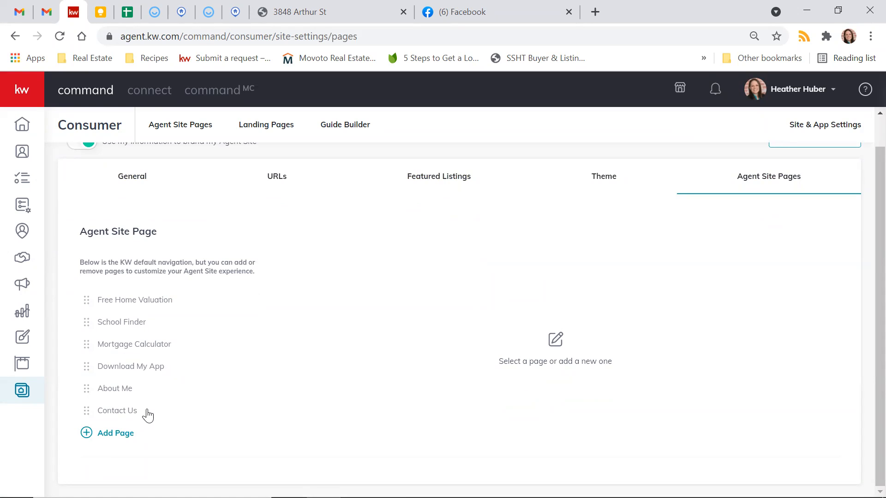
pyautogui.click(110, 409)
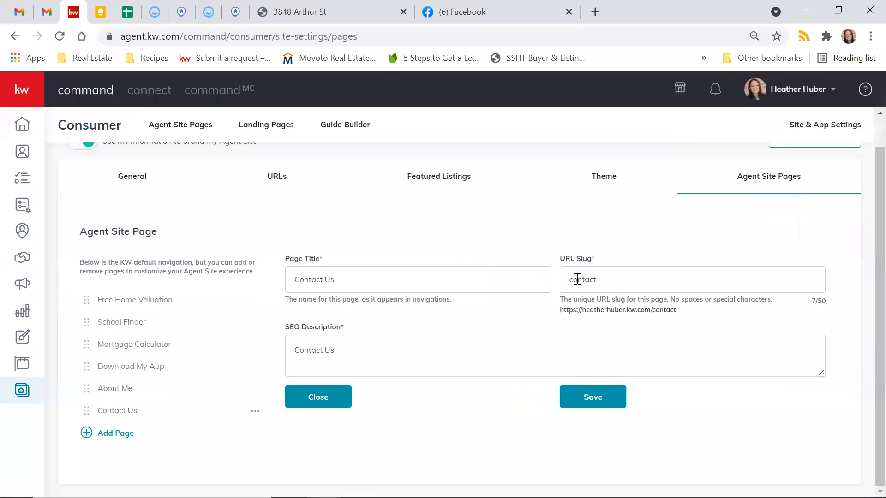
# Step: Inspect the Contact Us page's URL slug 'contact' and its SEO description 'Contact Us'
pyautogui.moveTo(652, 310); pyautogui.dragTo(682, 317)
pyautogui.click(686, 316)
pyautogui.click(321, 330)
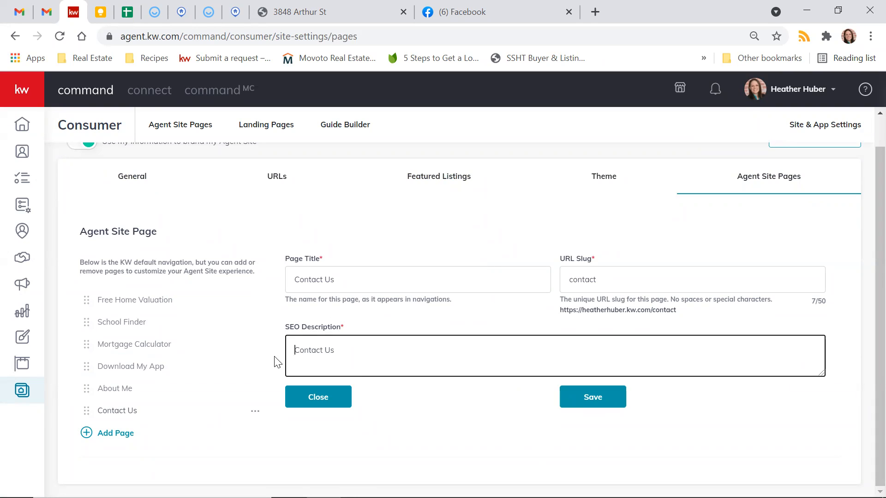
pyautogui.scroll(1, 407, 332)
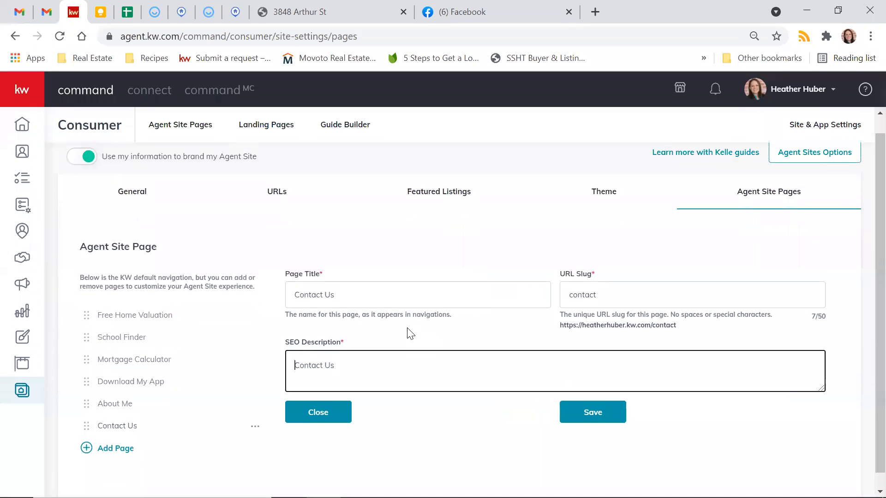
pyautogui.click(408, 328)
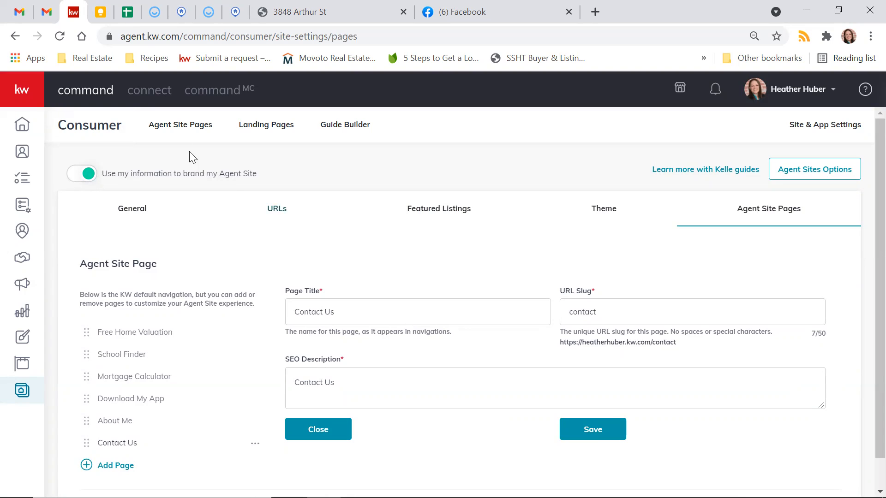
pyautogui.click(284, 134)
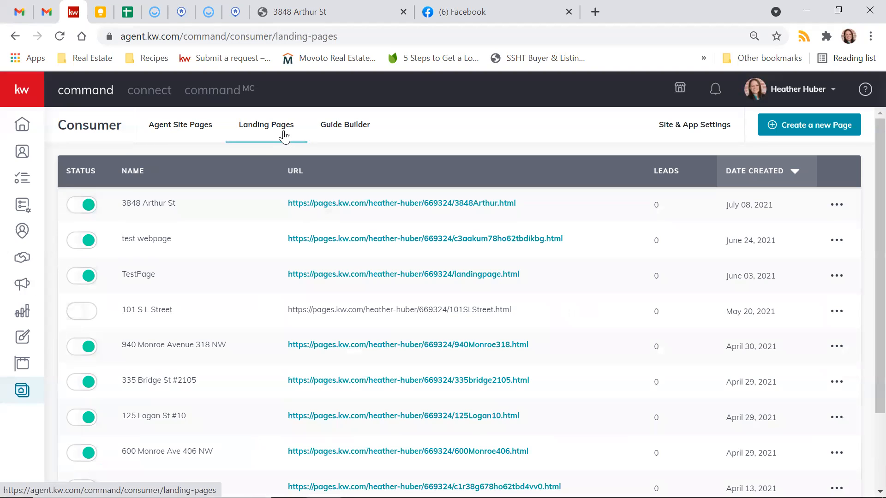